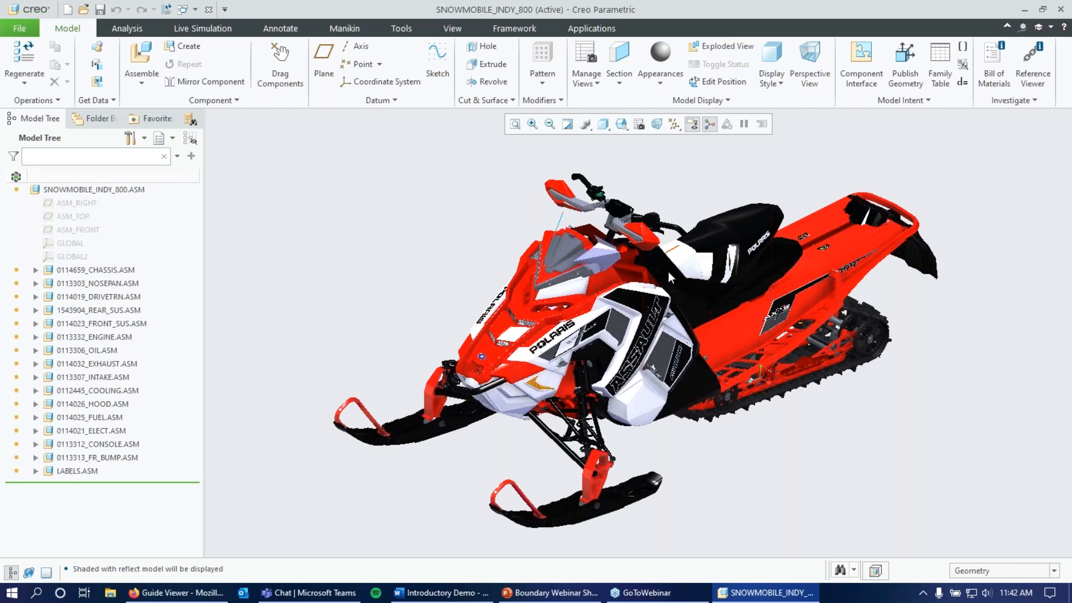
Change the snowmobile assembly's display style to Shading With Edges
mouse_move(645, 302)
middle_mouse_down()
mouse_move(625, 285)
mouse_move(586, 293)
mouse_move(505, 347)
middle_mouse_up()
scroll(437, 389, "up", 2)
scroll(408, 275, "down", 5)
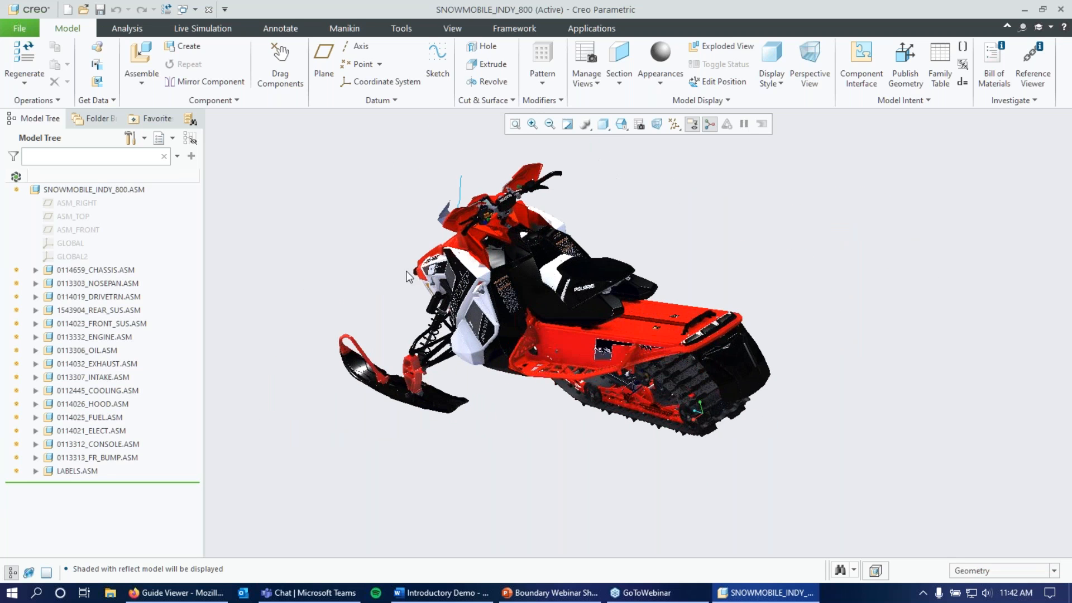
middle_click_drag(408, 276, 378, 342)
scroll(567, 389, "up", 3)
scroll(567, 389, "down", 1)
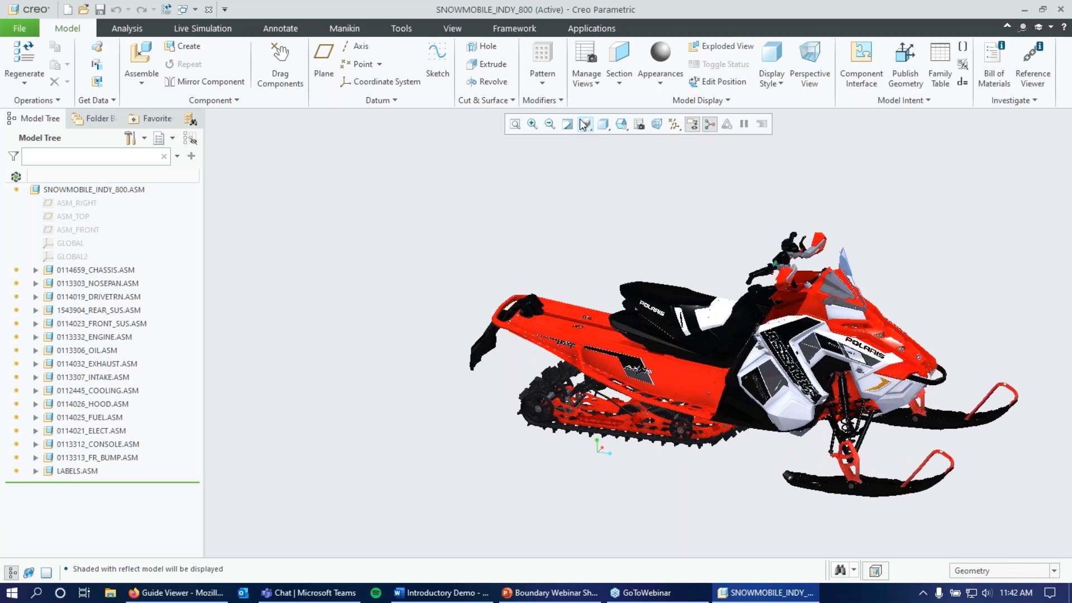
left_click(585, 124)
left_click(590, 142)
left_click(603, 124)
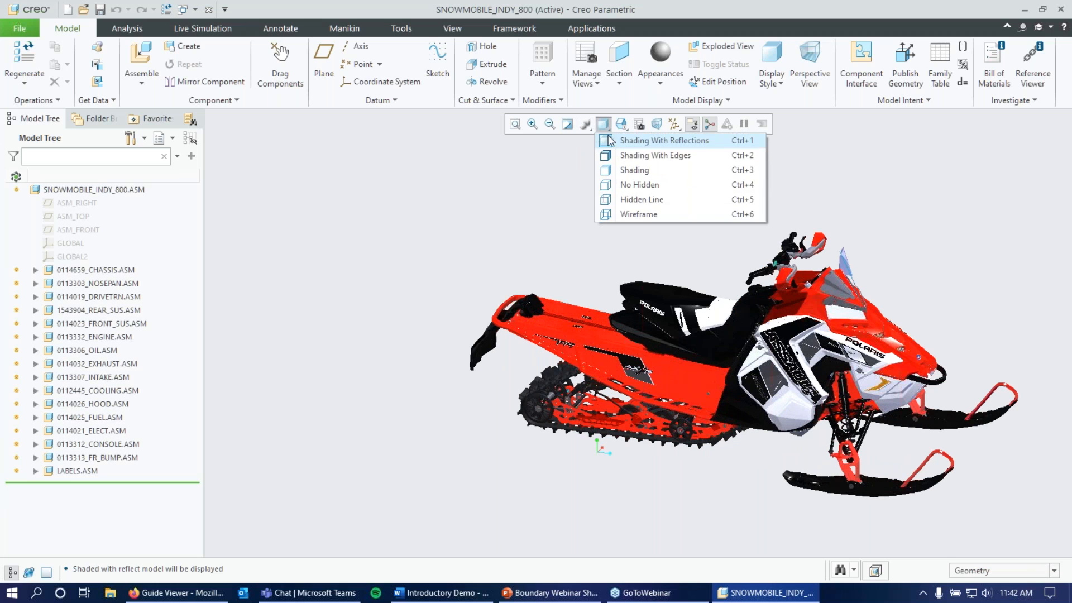
left_click(676, 156)
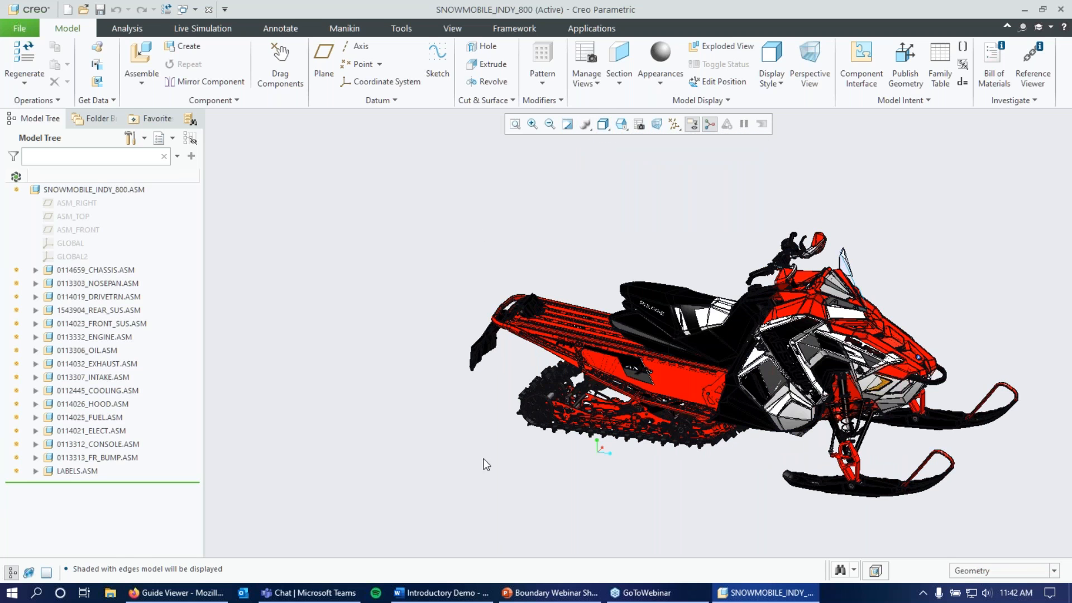
Open the 0113324_STARTING.ASM subassembly of 0114659_CHASSIS.ASM in its own window
scroll(802, 455, "down", 2)
scroll(802, 455, "down", 1)
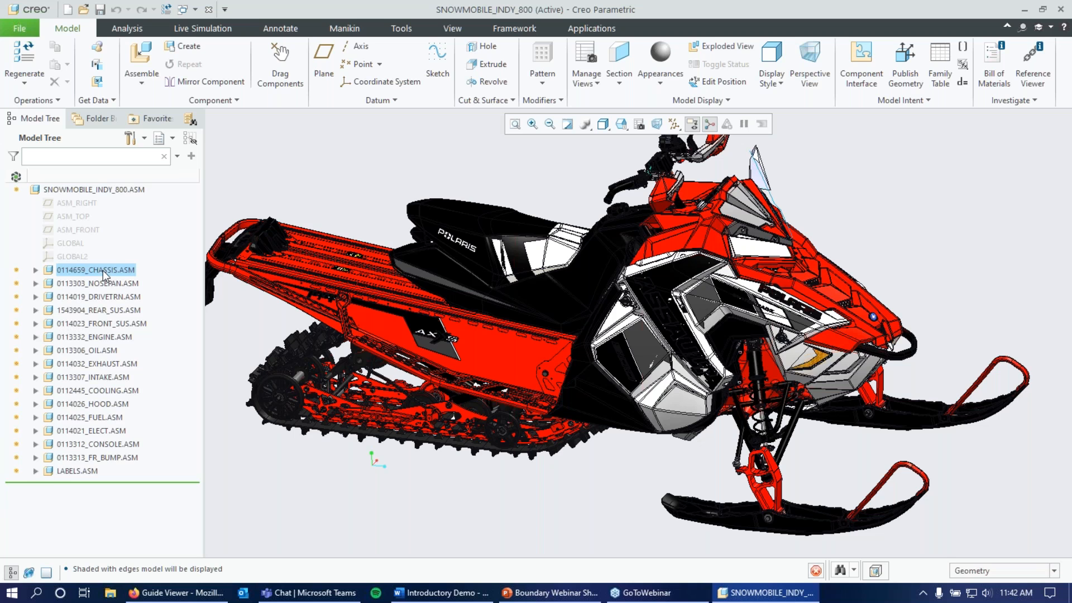
left_click(106, 270)
left_click(35, 271)
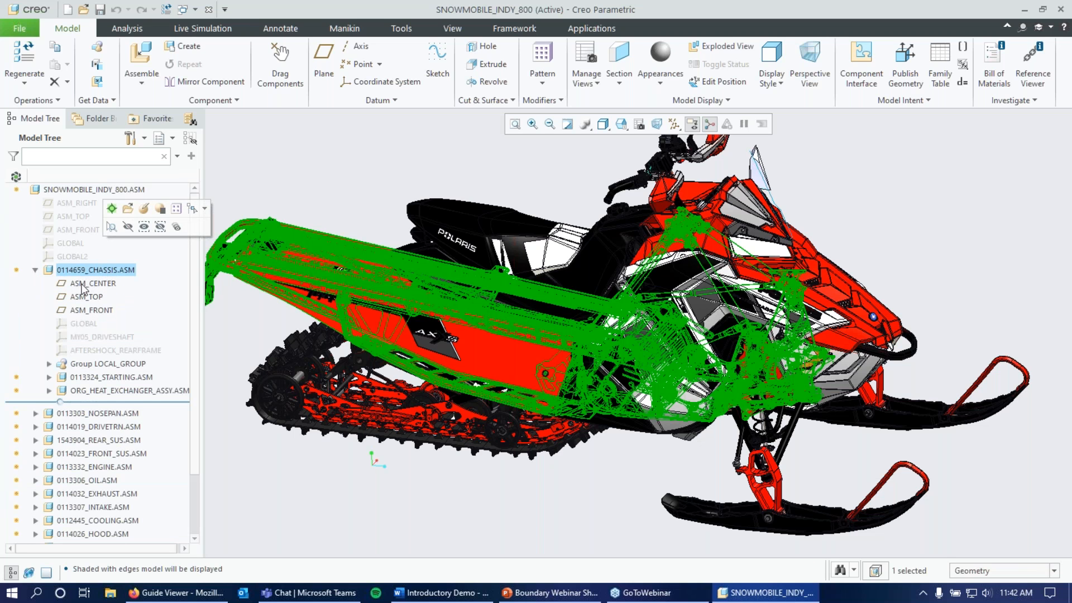
scroll(120, 276, "down", 2)
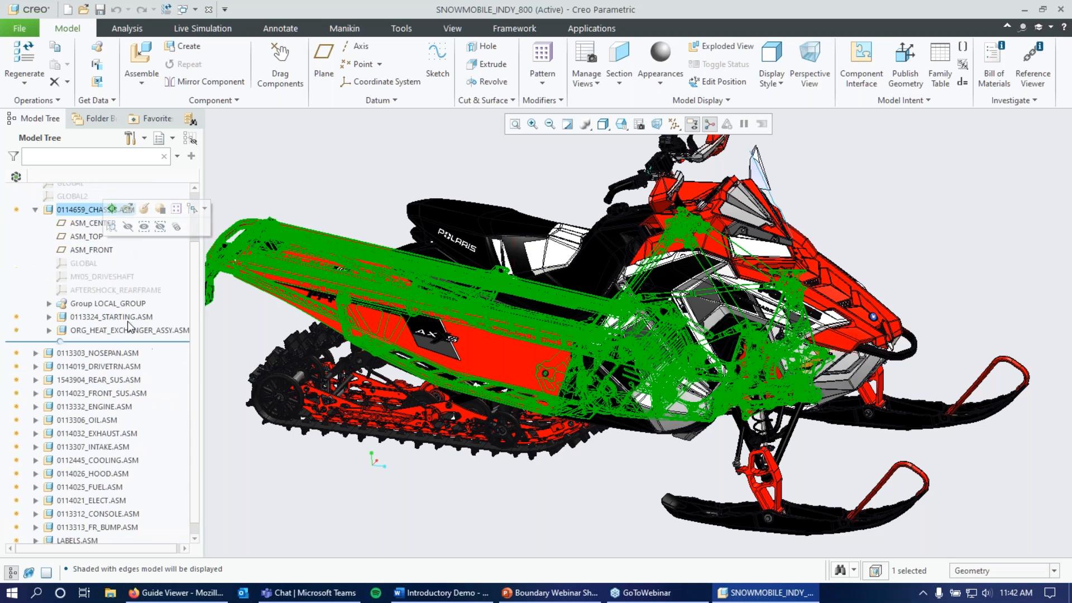
left_click(121, 318)
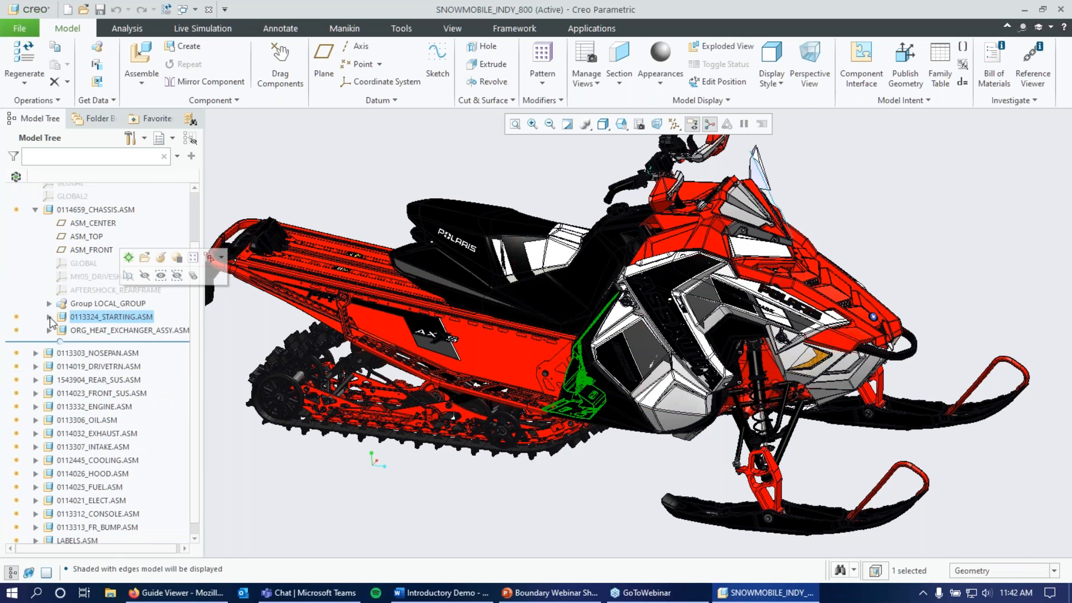
left_click(145, 260)
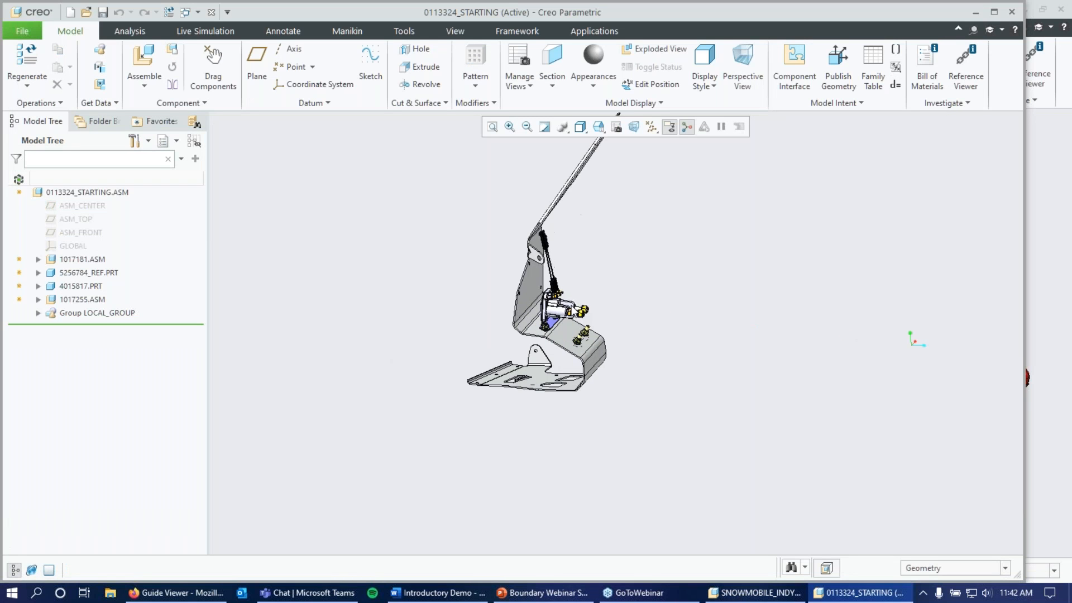
Highlight the components 1017255.ASM, 4015817.PRT and 5256784_REF.PRT in turn to identify them in the starting assembly
left_click(77, 301)
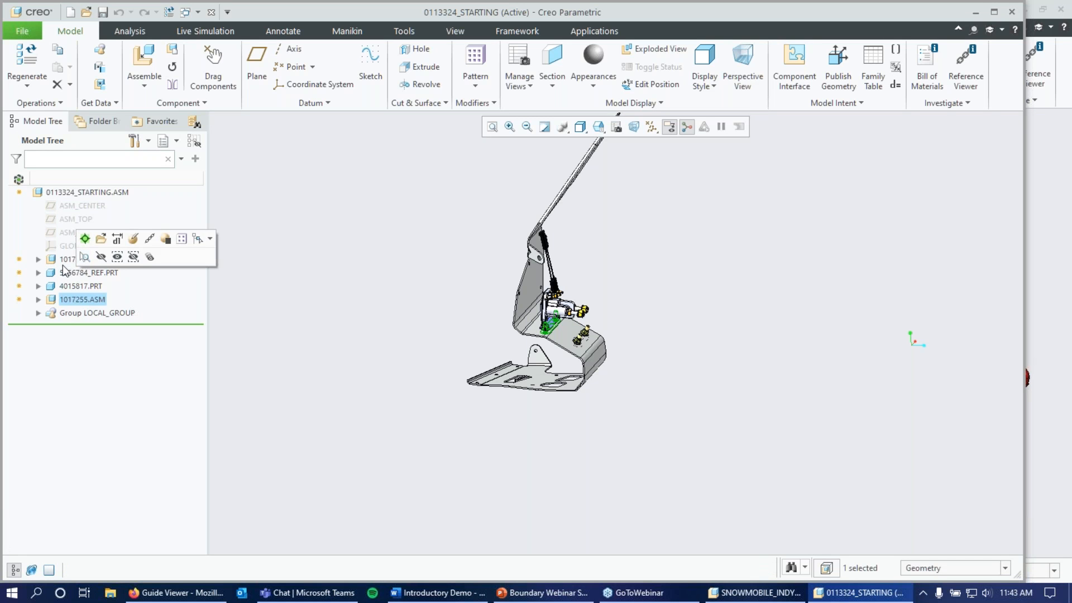
left_click(65, 274)
left_click(66, 287)
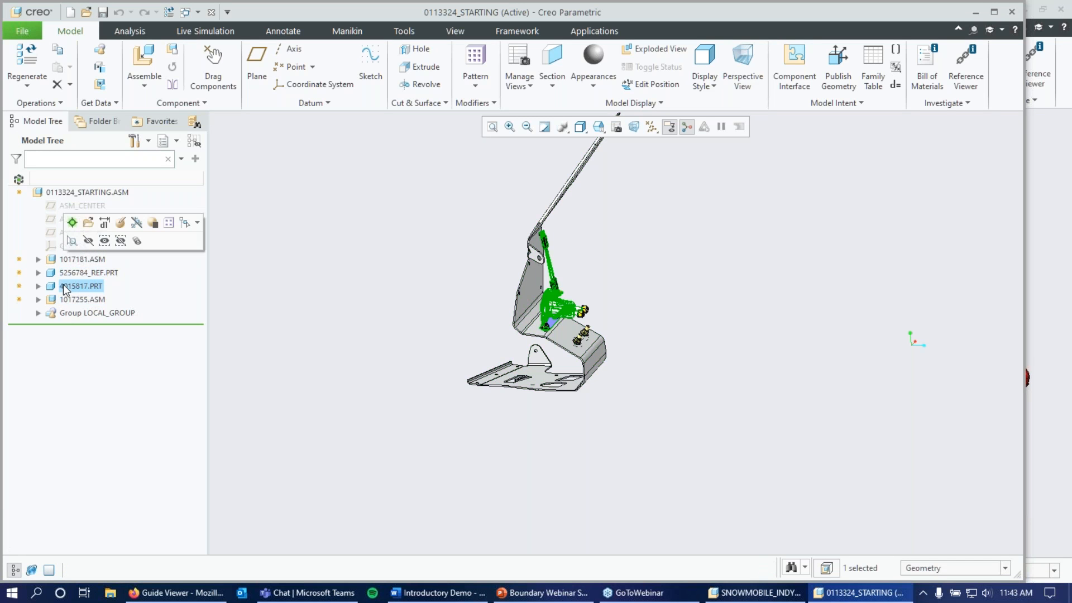
left_click(66, 274)
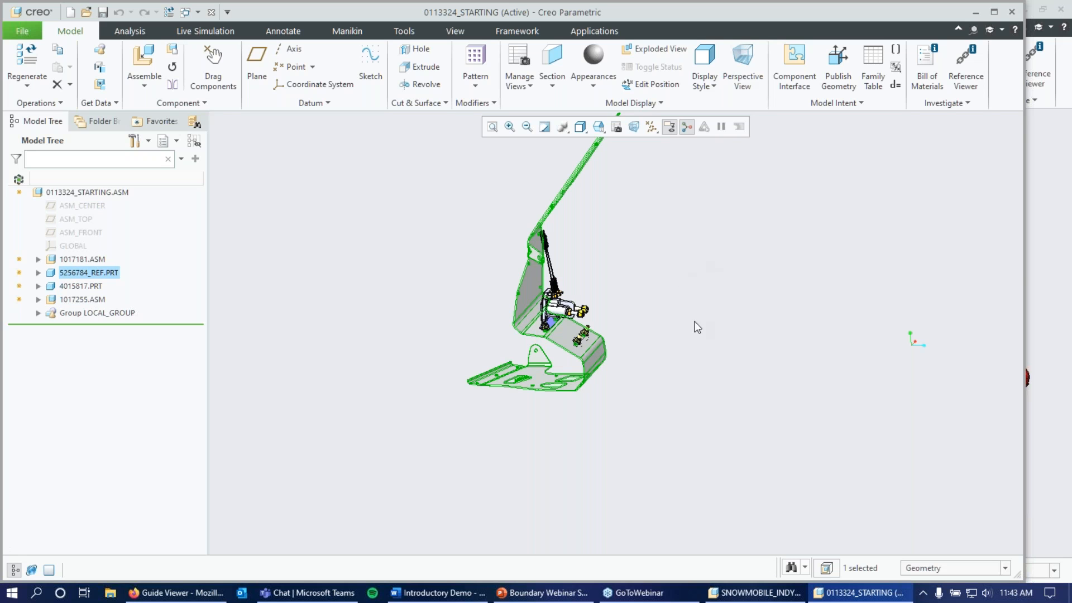
Clear the selection and orient the starting assembly to the saved view 01_START
middle_click_drag(567, 445, 641, 276)
left_click(641, 275)
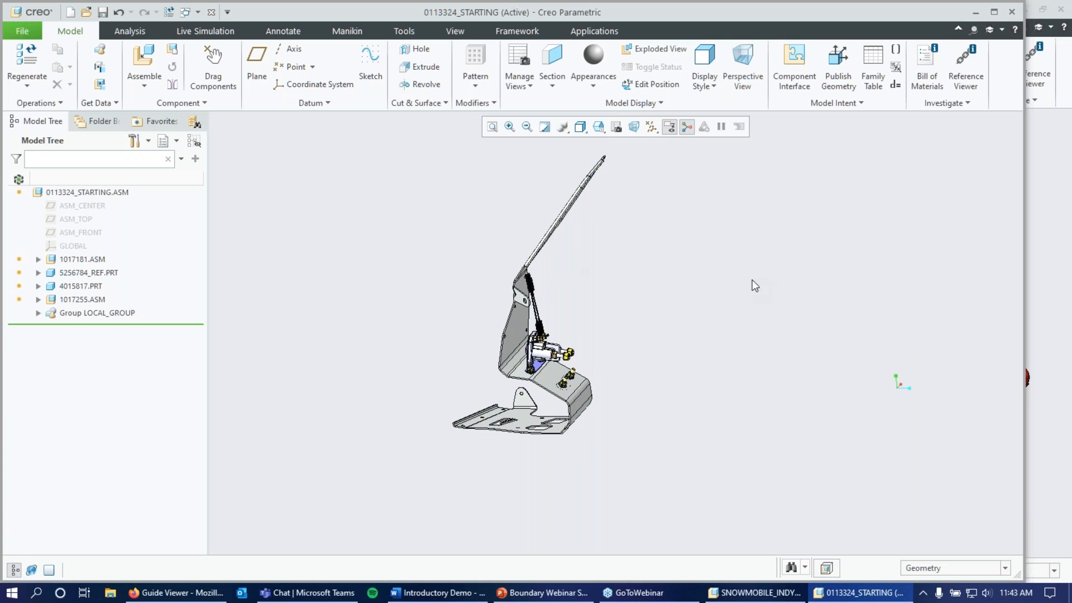
left_click(598, 127)
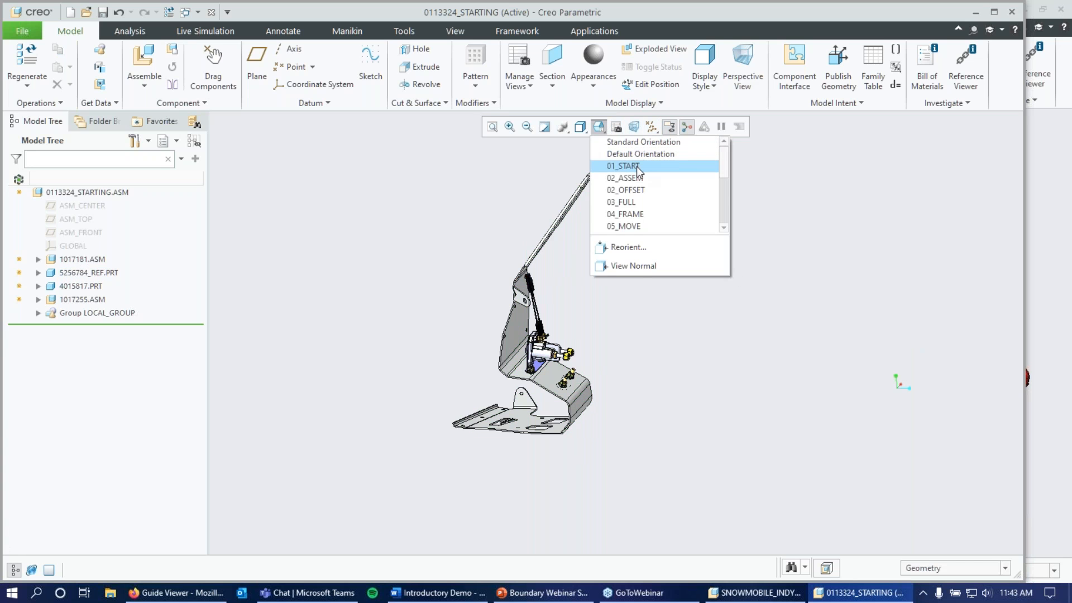
left_click(634, 165)
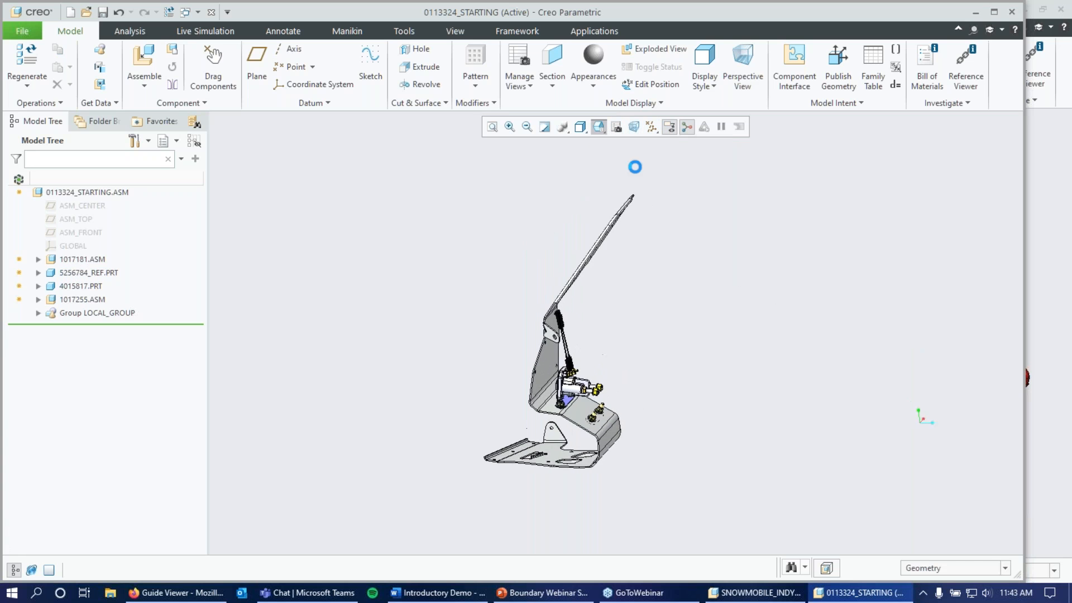
Bring the SolidWorks assembly Battery_Assem_SWX.SLDASM from the working directory into the starting assembly as a new component
left_click(152, 54)
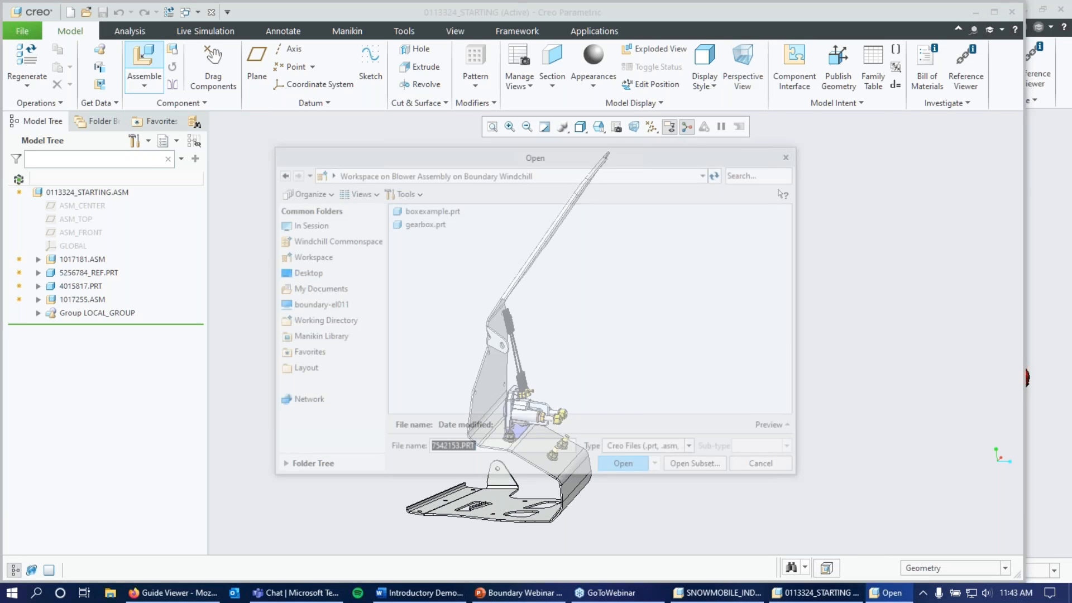
left_click(291, 325)
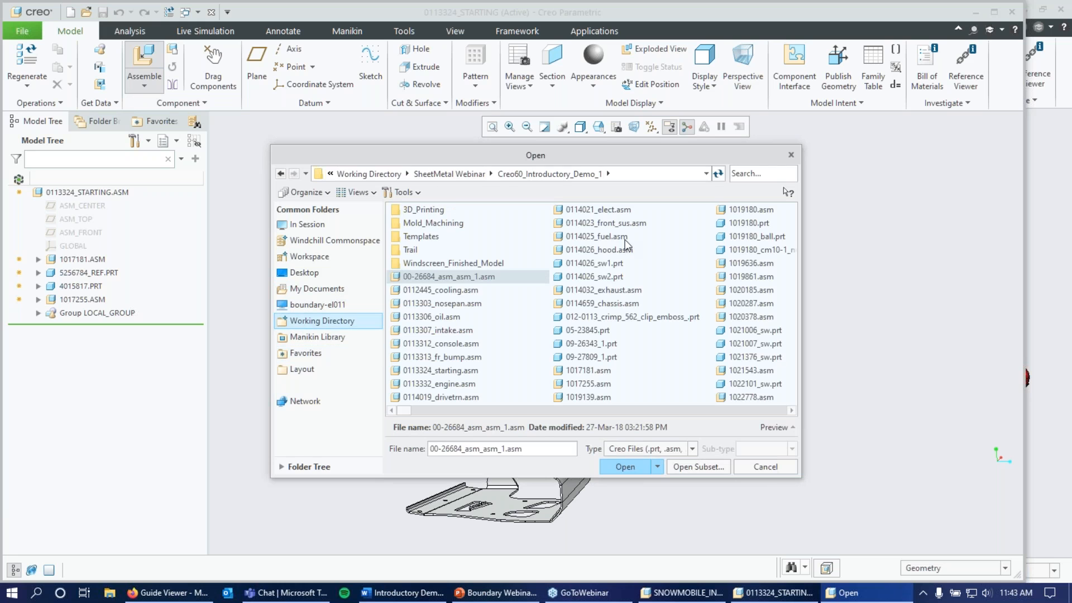
left_click(755, 171)
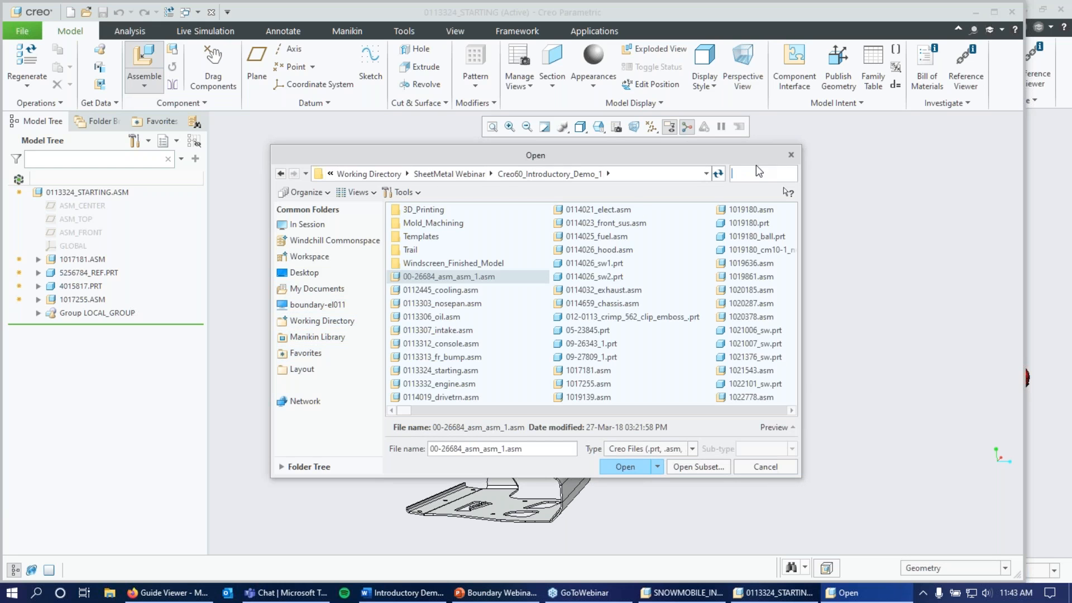
left_click(669, 449)
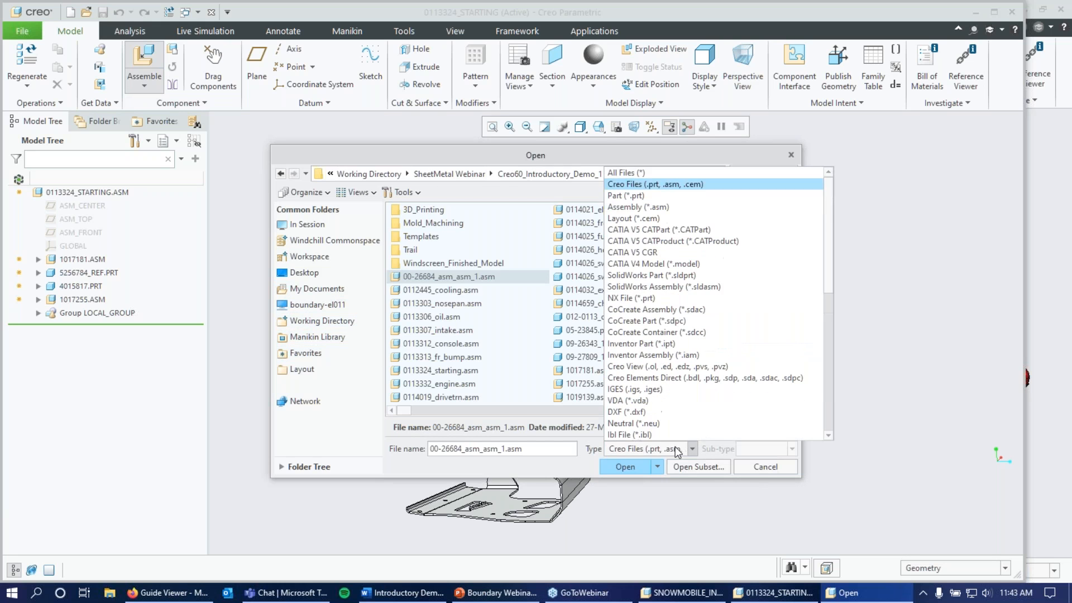
left_click(719, 290)
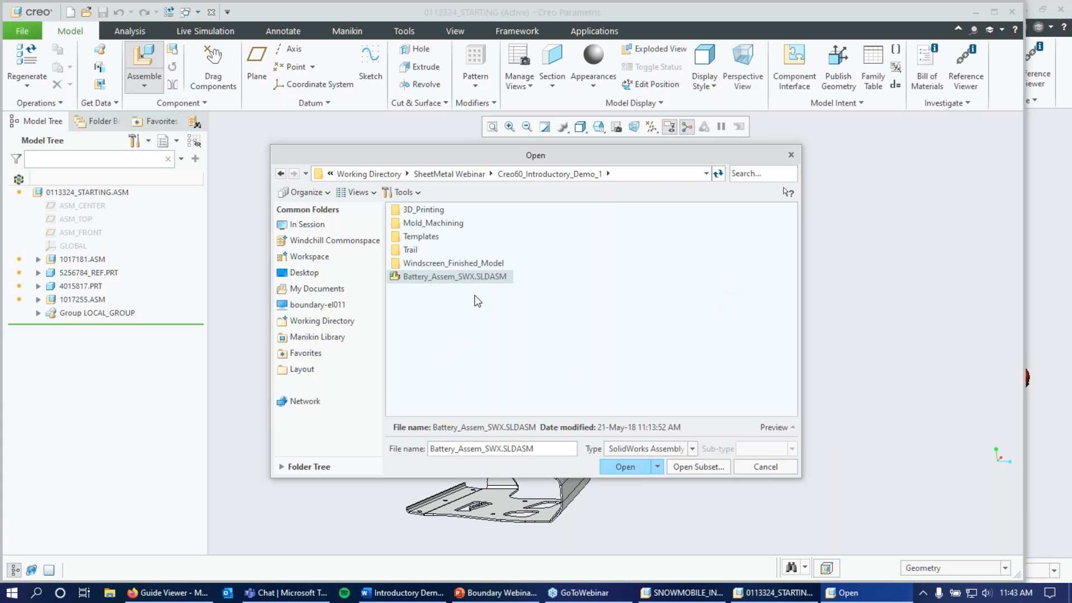
double_click(447, 277)
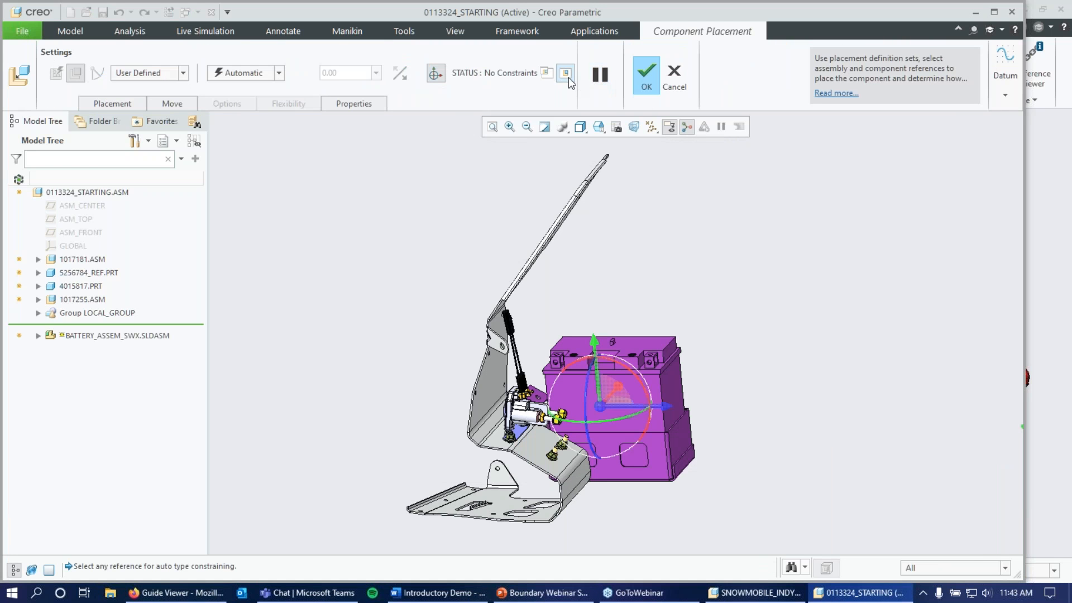
Constrain the battery assembly with the Default constraint and accept its placement
left_click(278, 73)
left_click(252, 207)
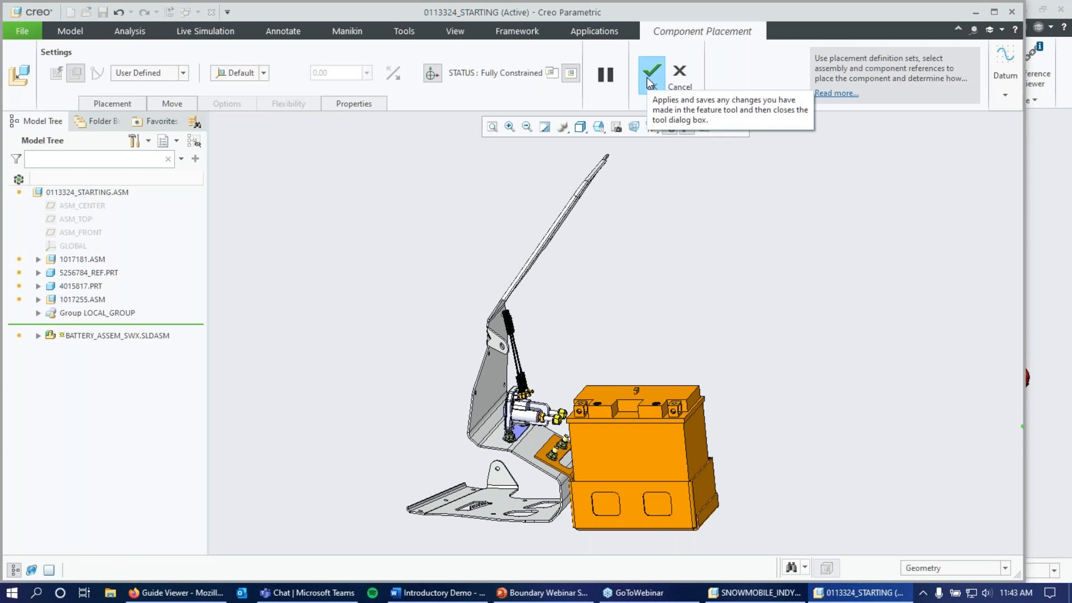
left_click(648, 76)
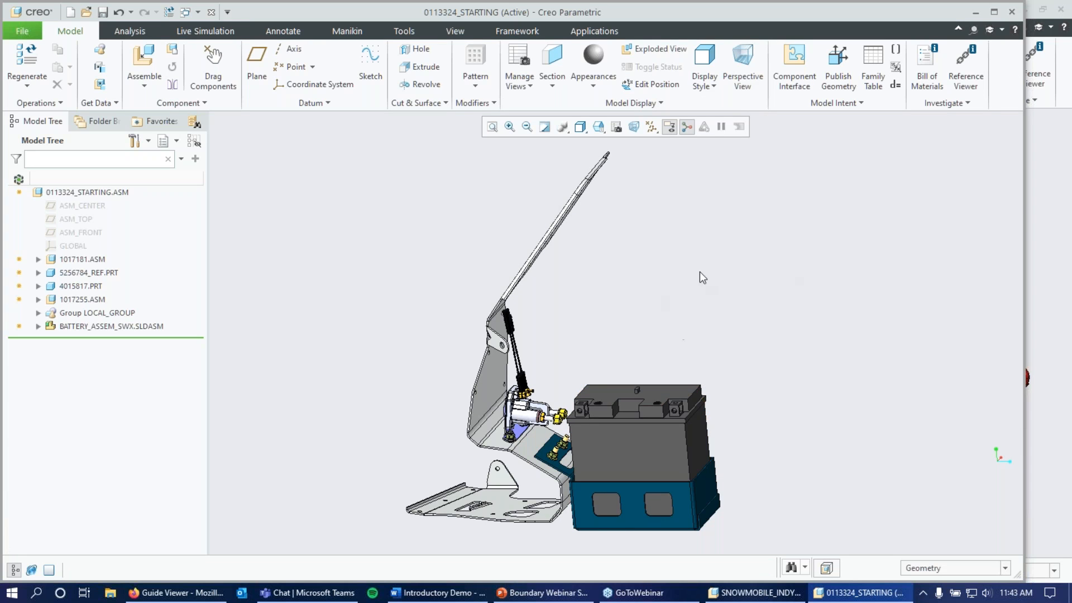
Search the working directory for "shee" and bring 5262301_SHEETMETAL.PRT into the assembly as a new component
scroll(779, 209, "up", 1)
scroll(663, 388, "down", 1)
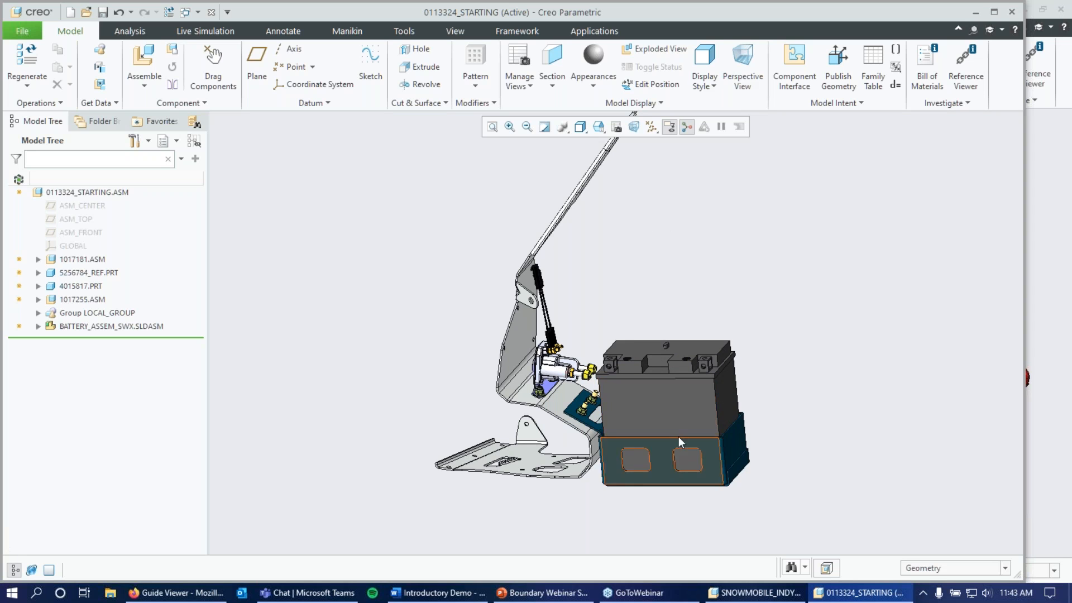
scroll(656, 438, "up", 1)
scroll(680, 481, "down", 1)
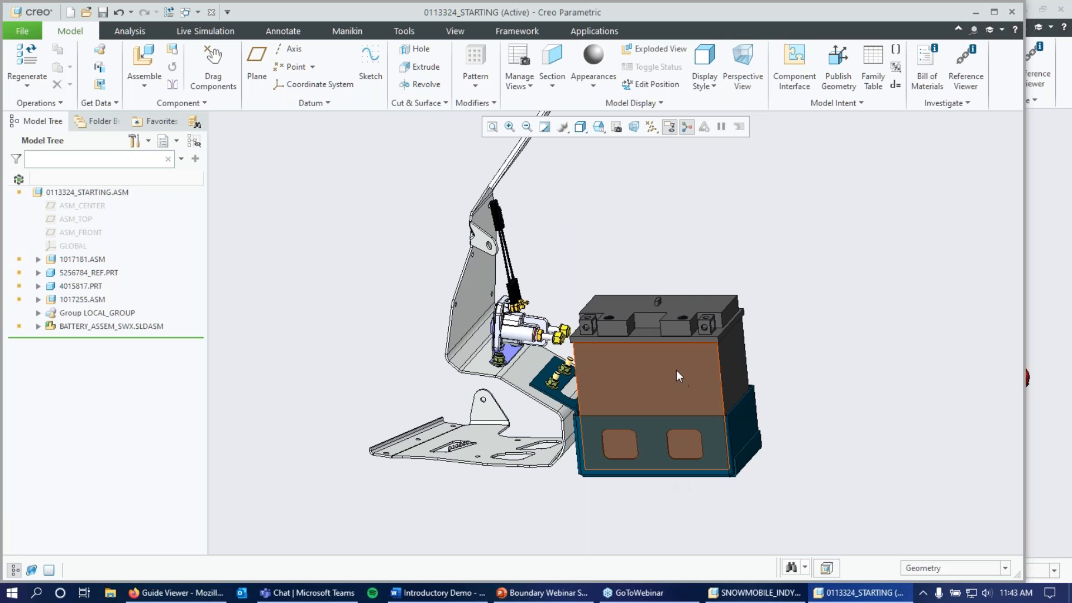
left_click(146, 64)
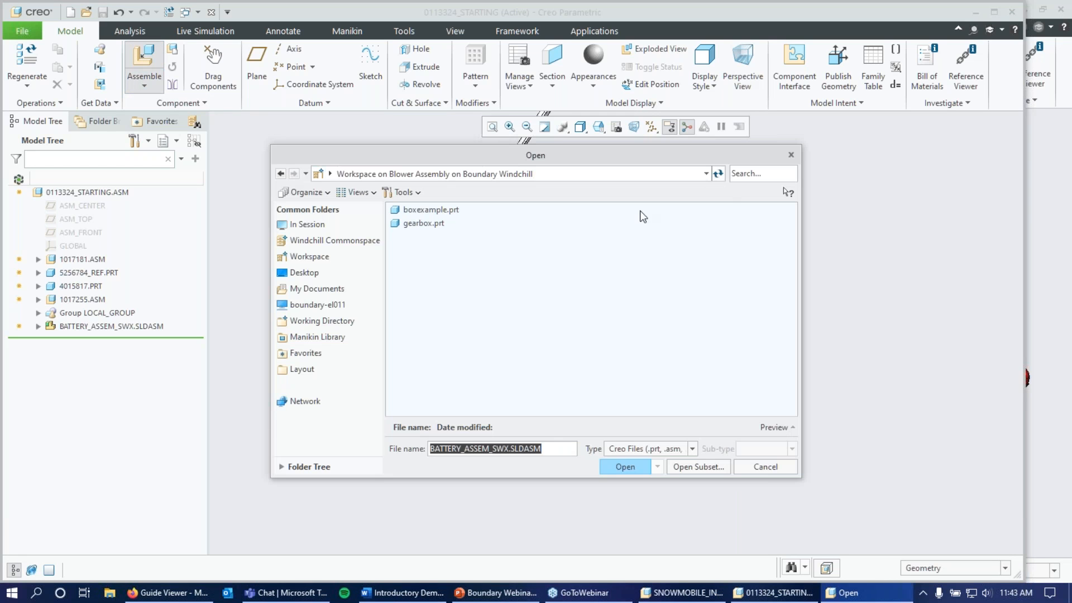
left_click(309, 322)
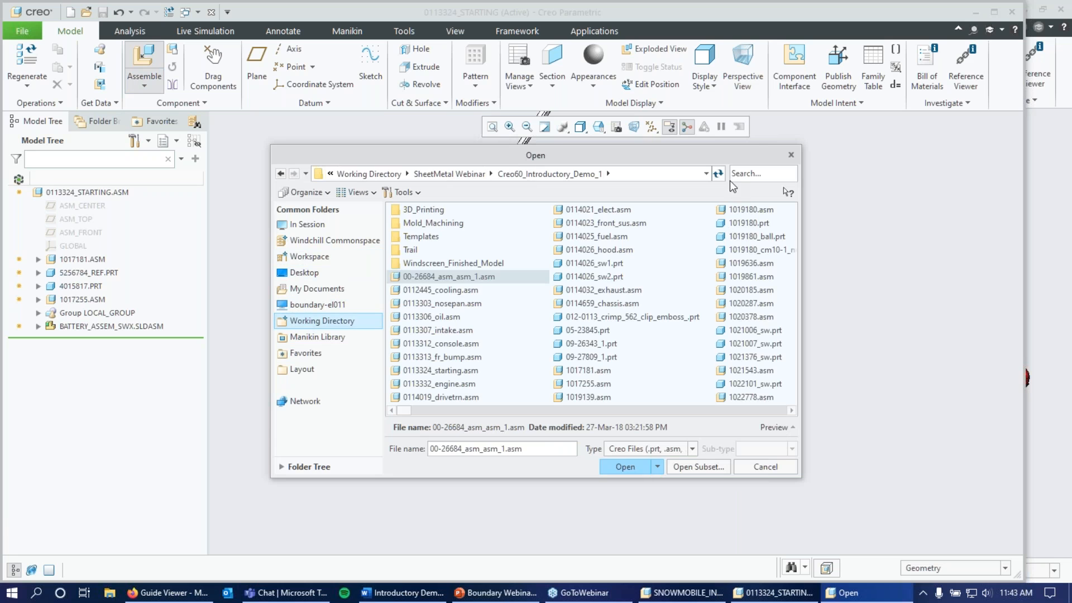
left_click(759, 170)
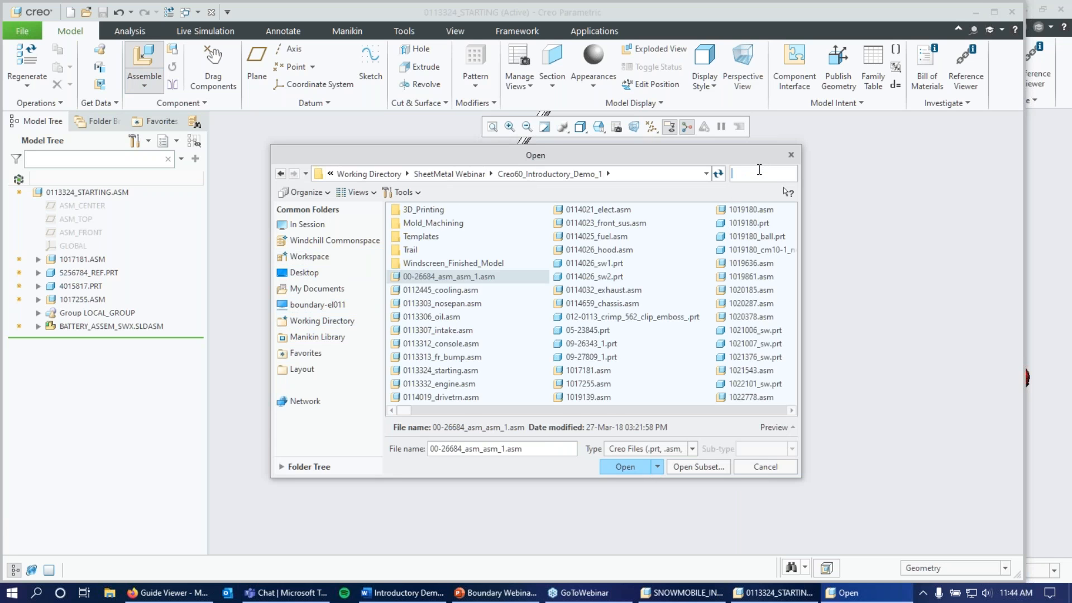
type("shee")
left_click(428, 212)
double_click(428, 212)
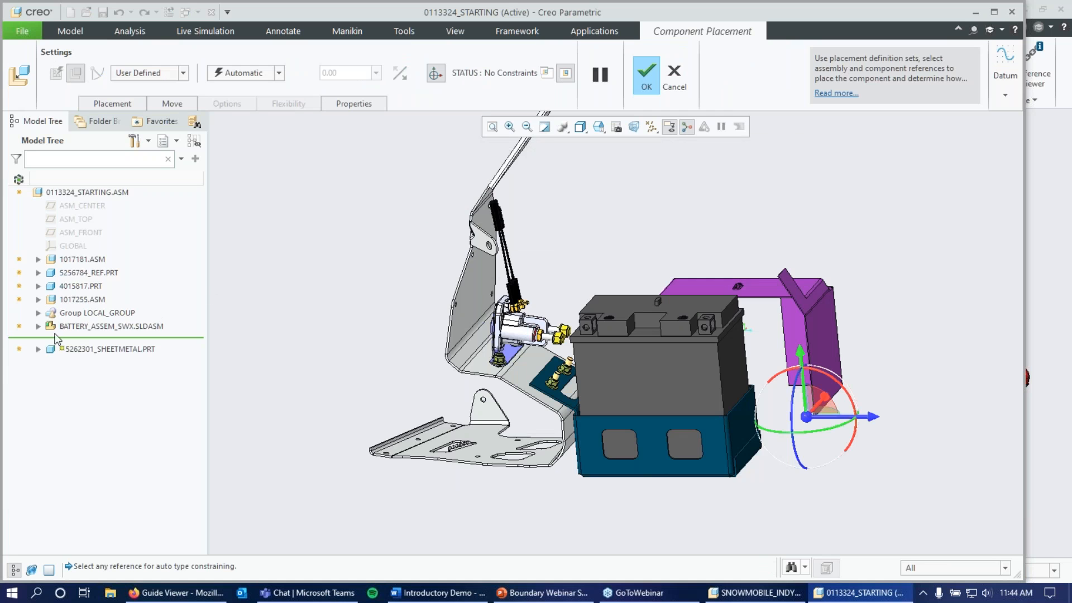
Place the sheet metal part by making its INSTALL coordinate system coincident with the assembly's GLOBAL coordinate system, and accept the placement
left_click(38, 349)
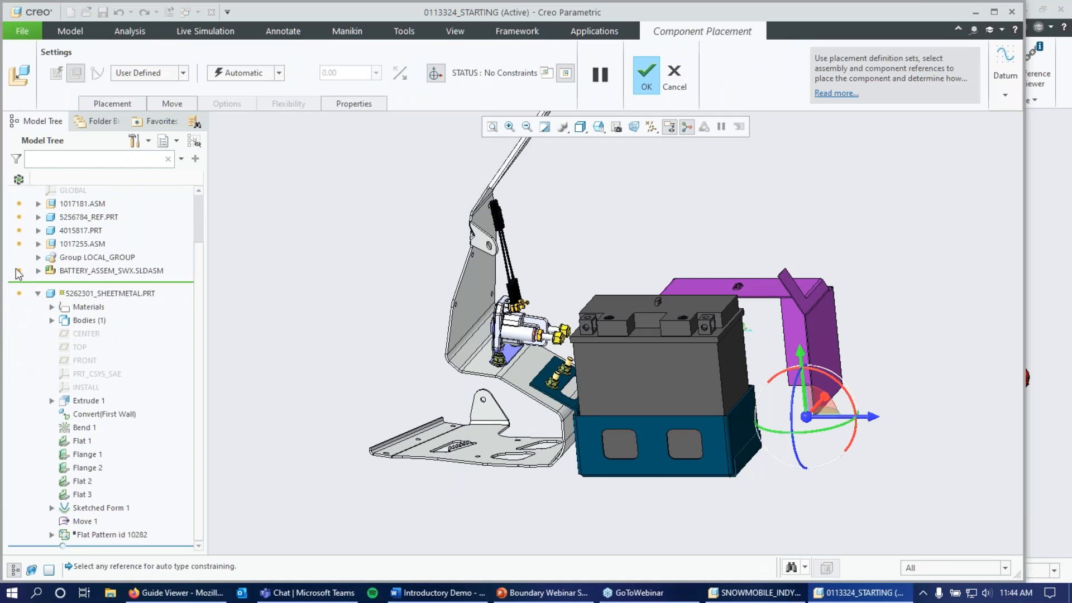
scroll(50, 308, "up", 2)
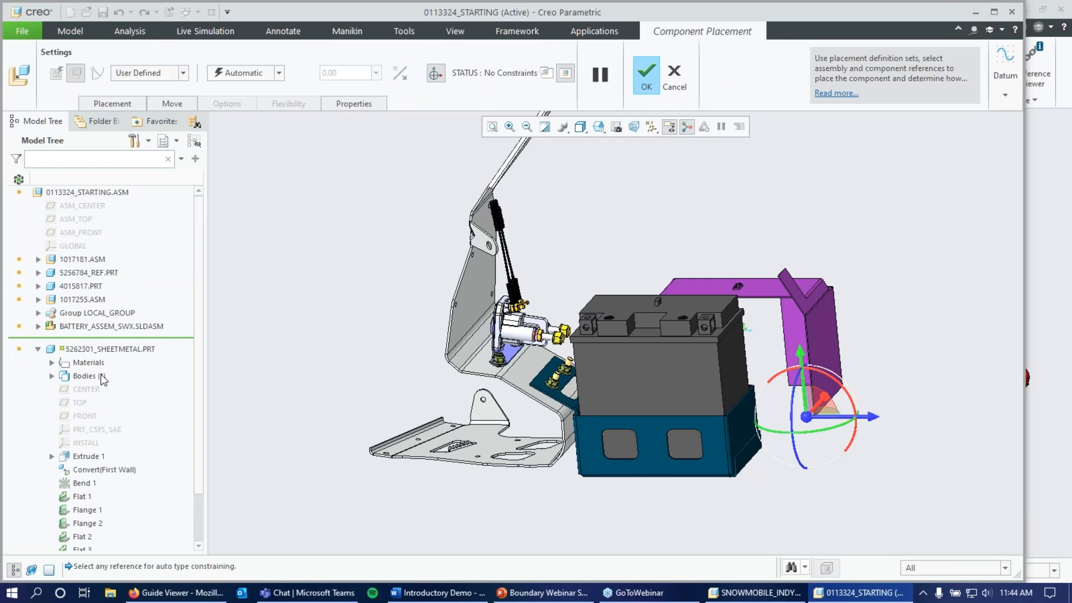
left_click(83, 442)
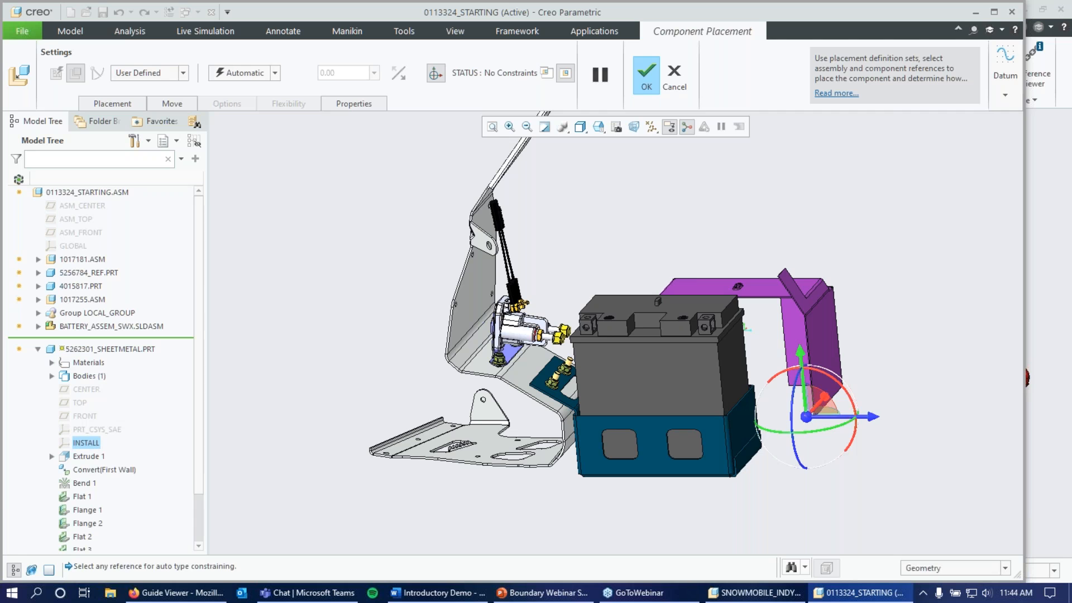
left_click(74, 246)
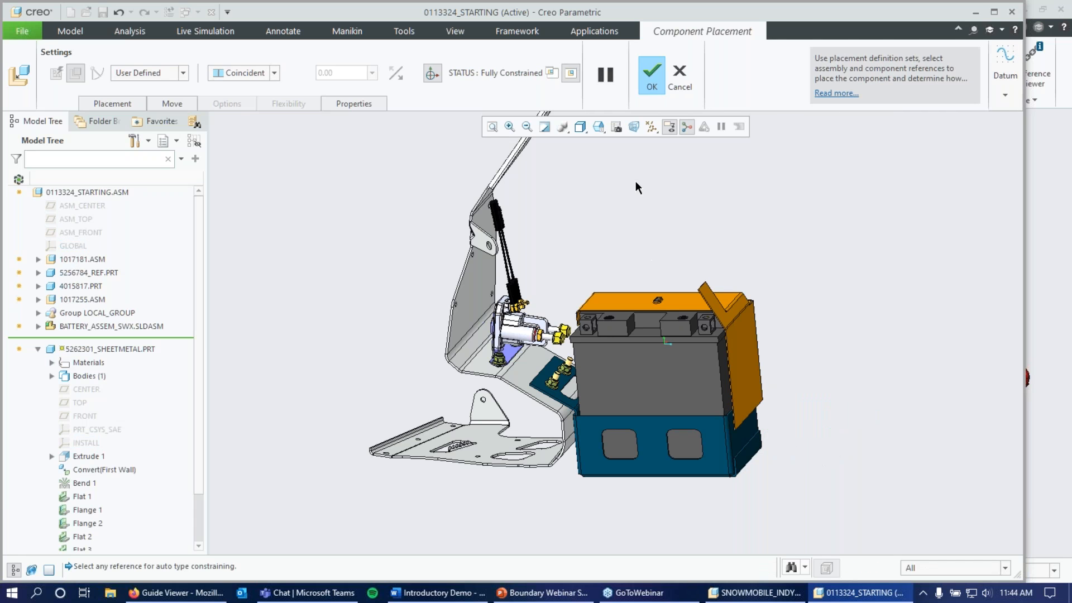
left_click(652, 78)
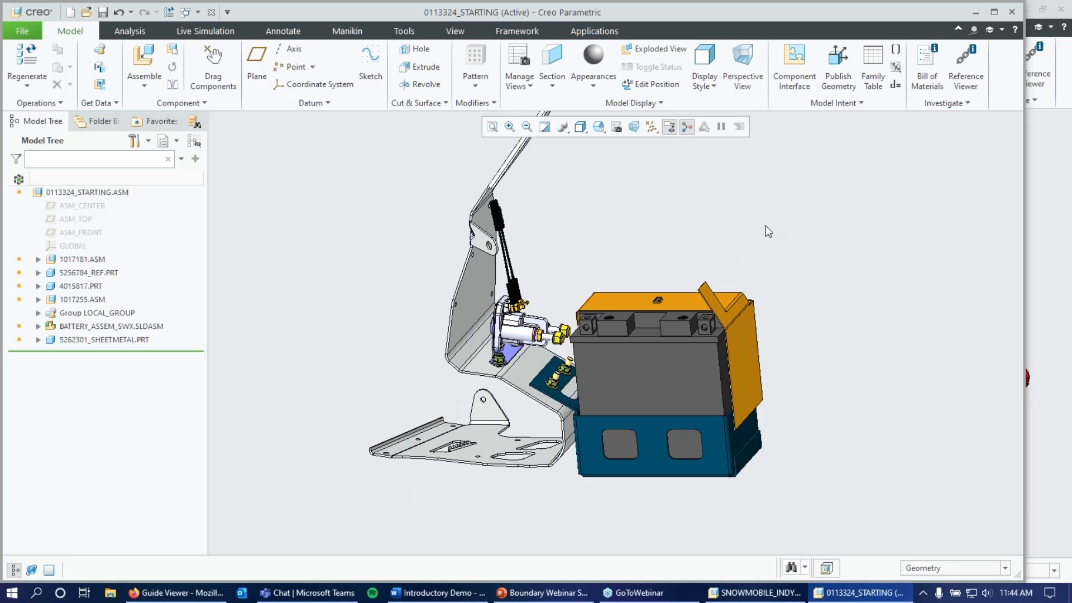
middle_click_drag(498, 457, 916, 350)
scroll(915, 357, "up", 1)
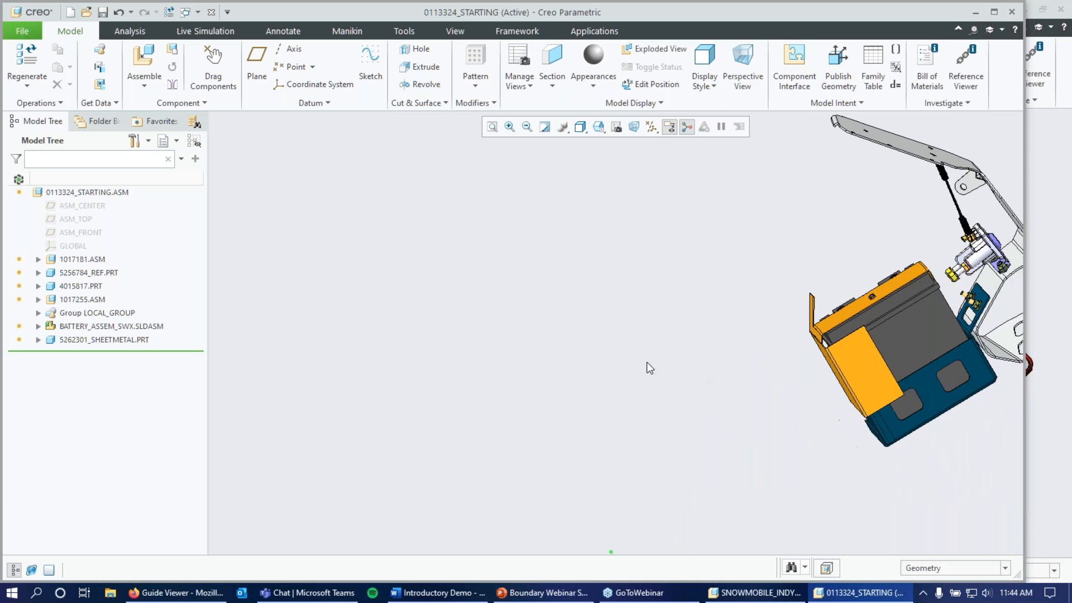
Activate 5262301_SHEETMETAL.PRT within the starting assembly and expand its feature list
scroll(658, 364, "up", 2)
scroll(790, 328, "down", 3)
left_click(93, 341)
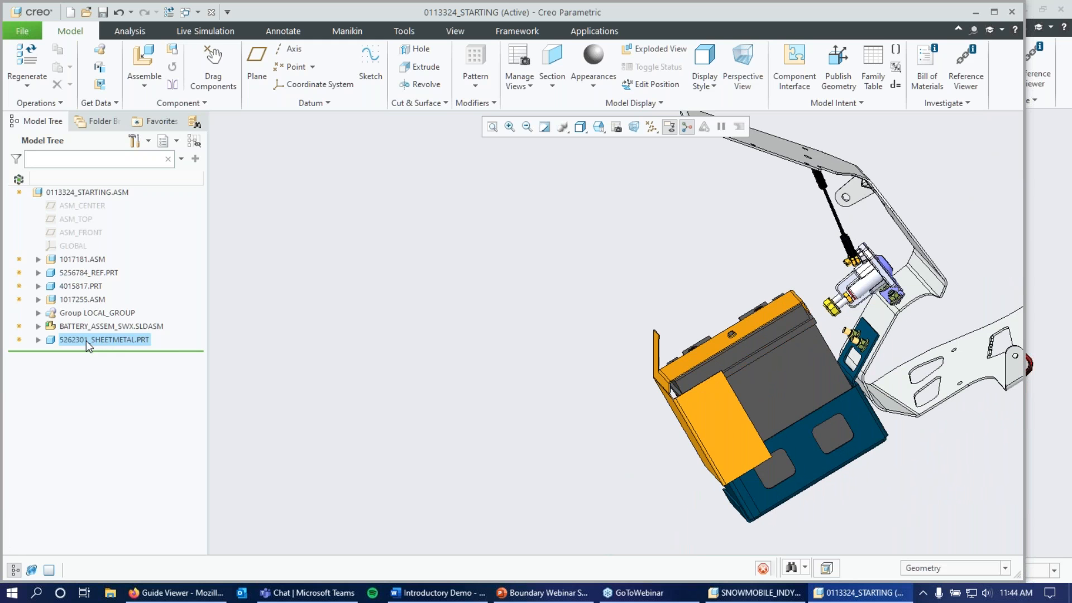
left_click(94, 279)
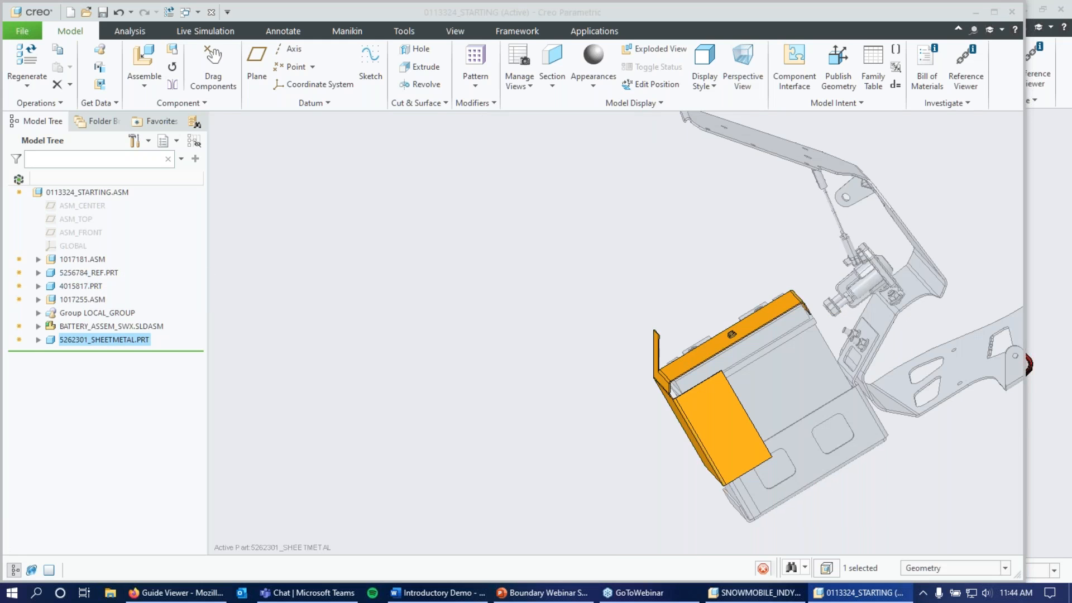
left_click(38, 340)
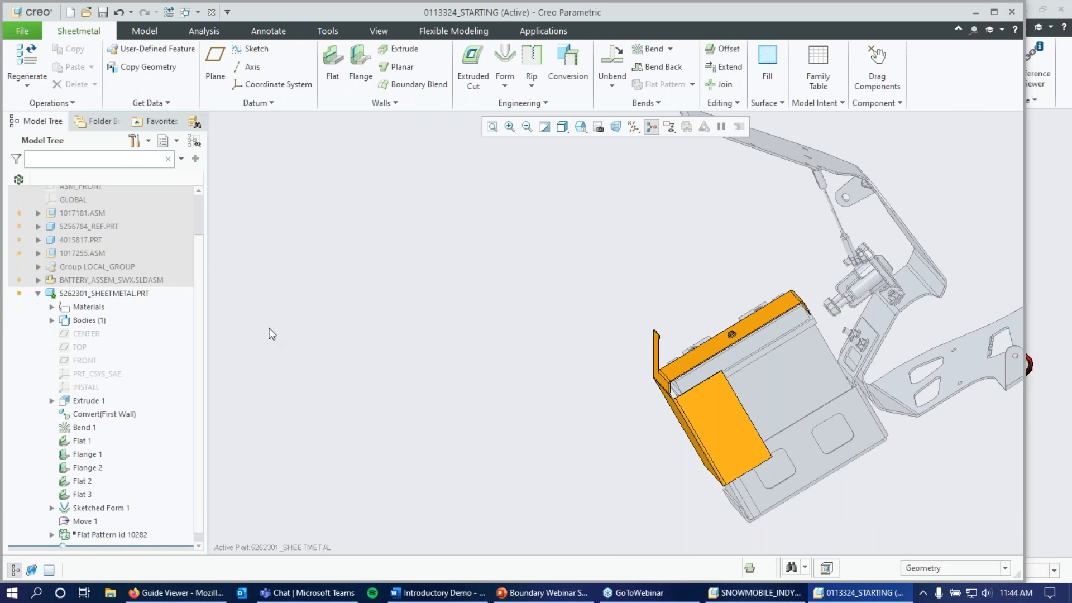
Examine the sheet metal part's Convert (First Wall) and Bend 1 features in the model
middle_click_drag(646, 304, 664, 380)
scroll(670, 391, "up", 3)
scroll(673, 467, "down", 3)
scroll(62, 404, "down", 1)
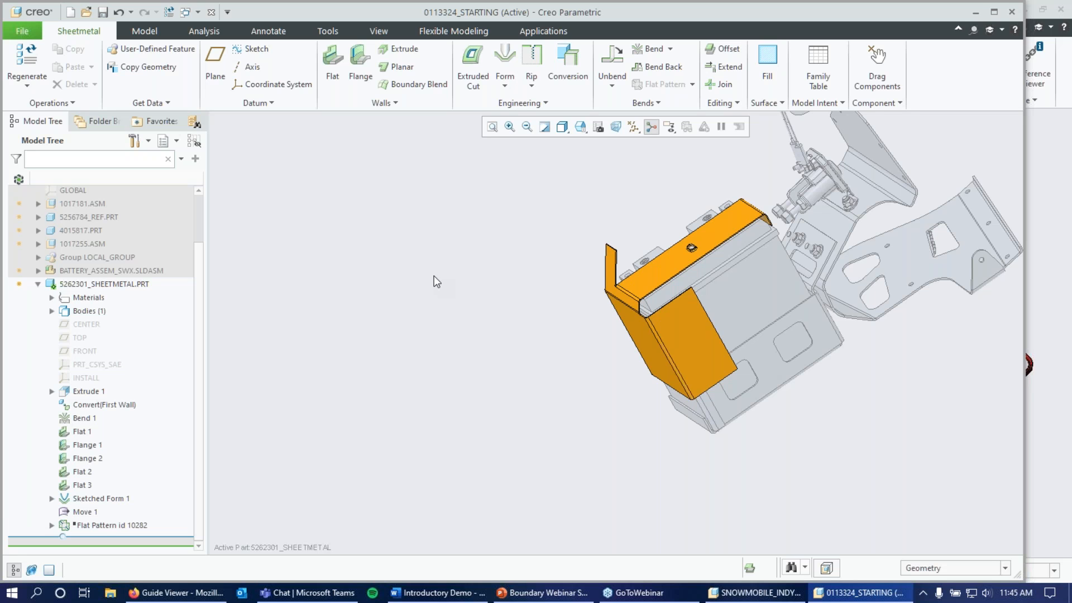
left_click(109, 405)
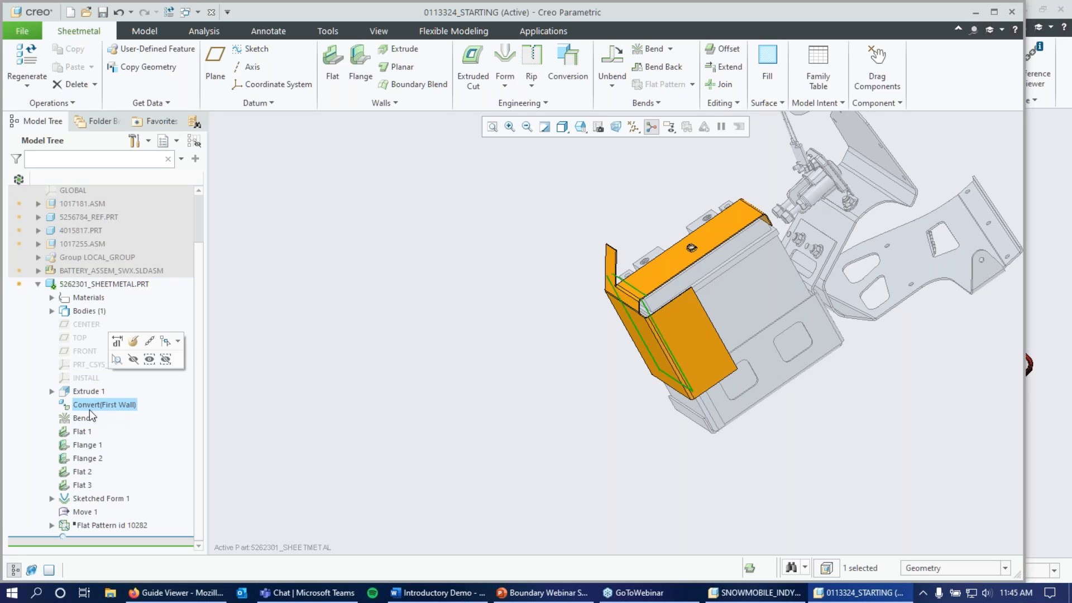
left_click(87, 416)
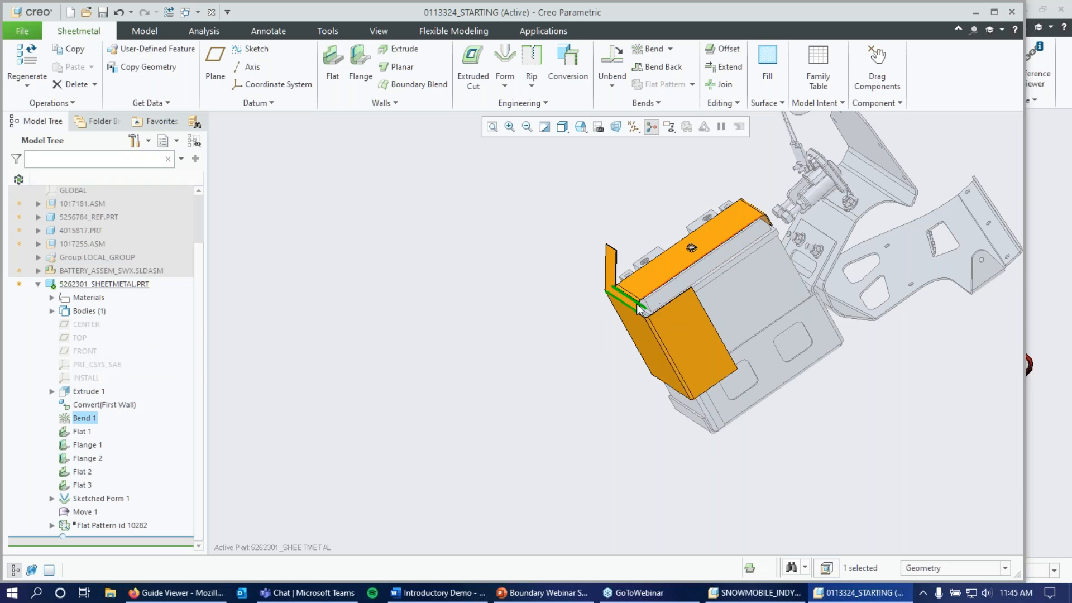
scroll(638, 308, "down", 8)
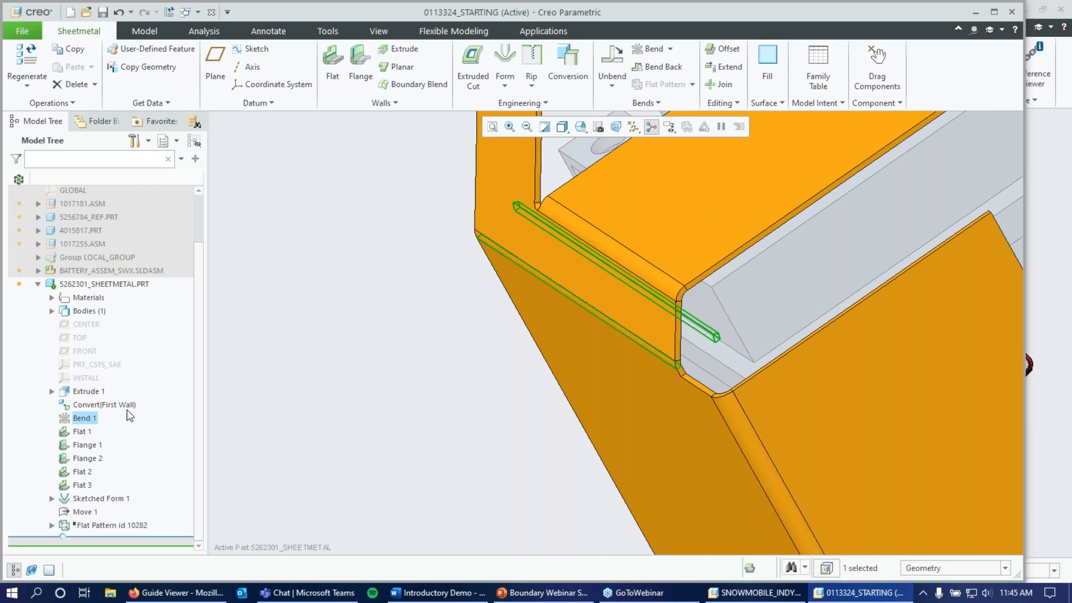
scroll(373, 346, "up", 5)
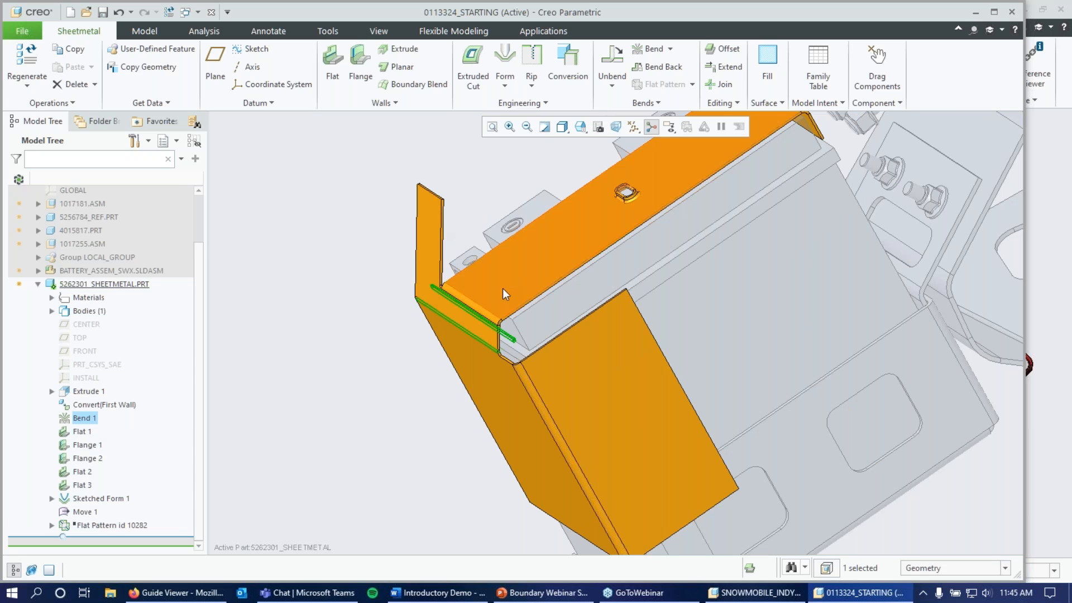
Examine the part's Flange 1, Flange 2, Flat 2 and Flat 3 walls from several angles
left_click(525, 276)
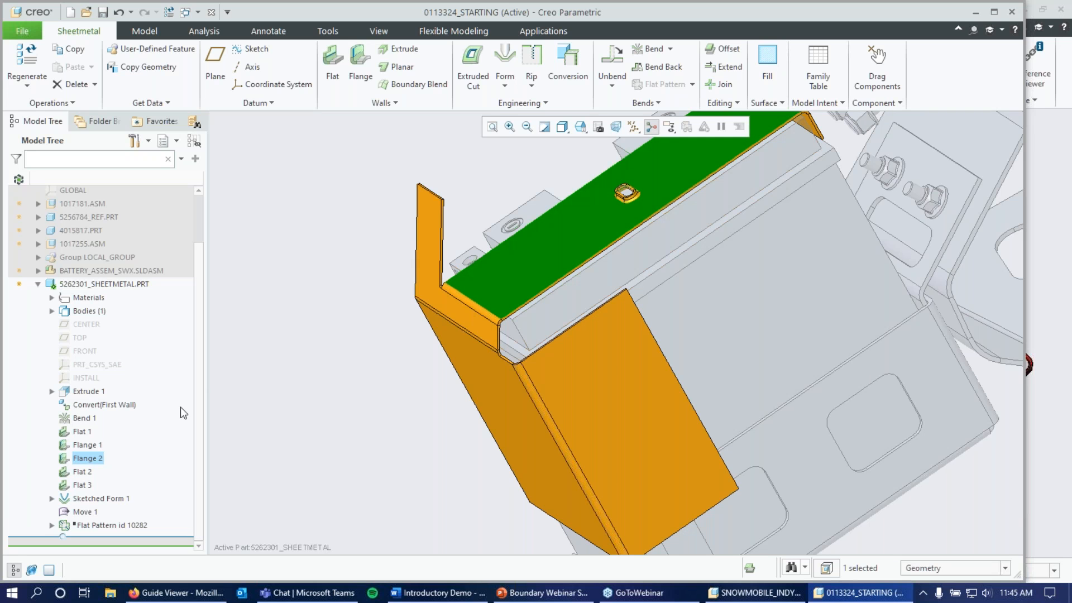
left_click(87, 445)
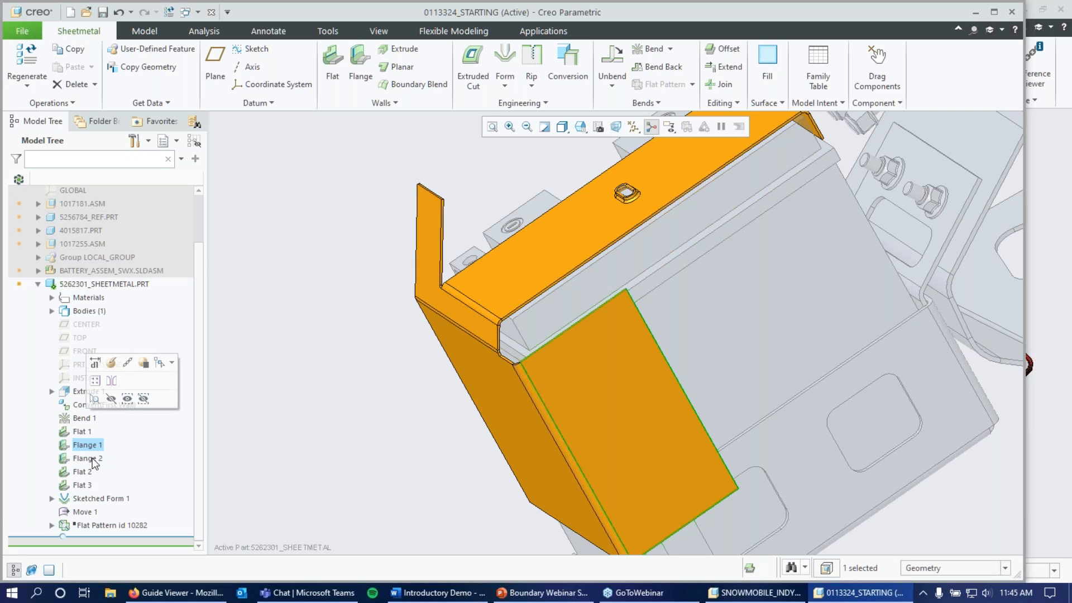
left_click(90, 459)
left_click(77, 472)
left_click(79, 484)
middle_click_drag(600, 410, 371, 399)
scroll(263, 377, "down", 3)
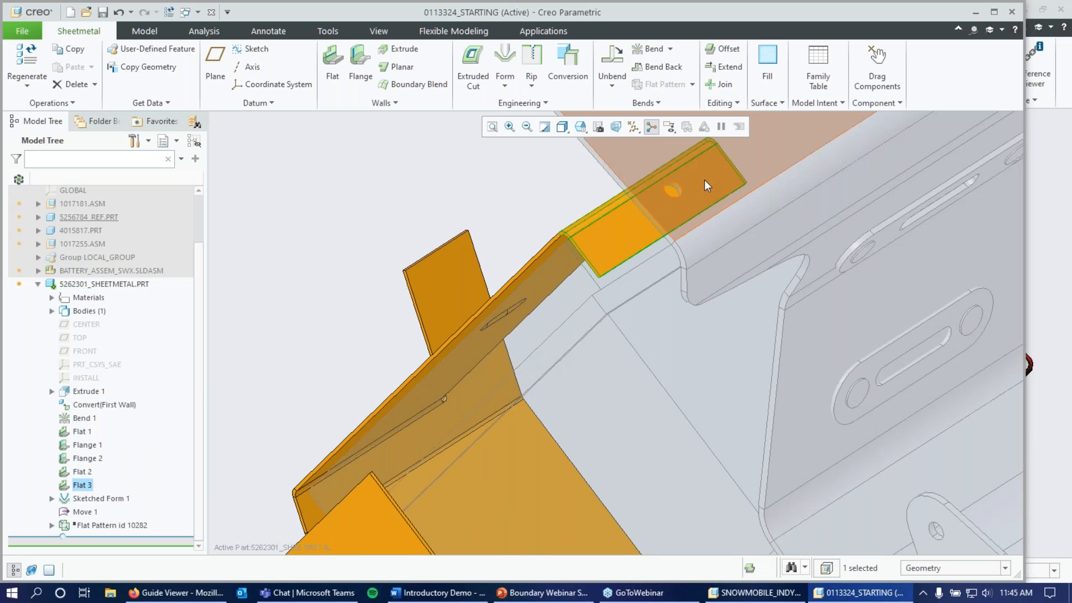
middle_click_drag(710, 310, 702, 341)
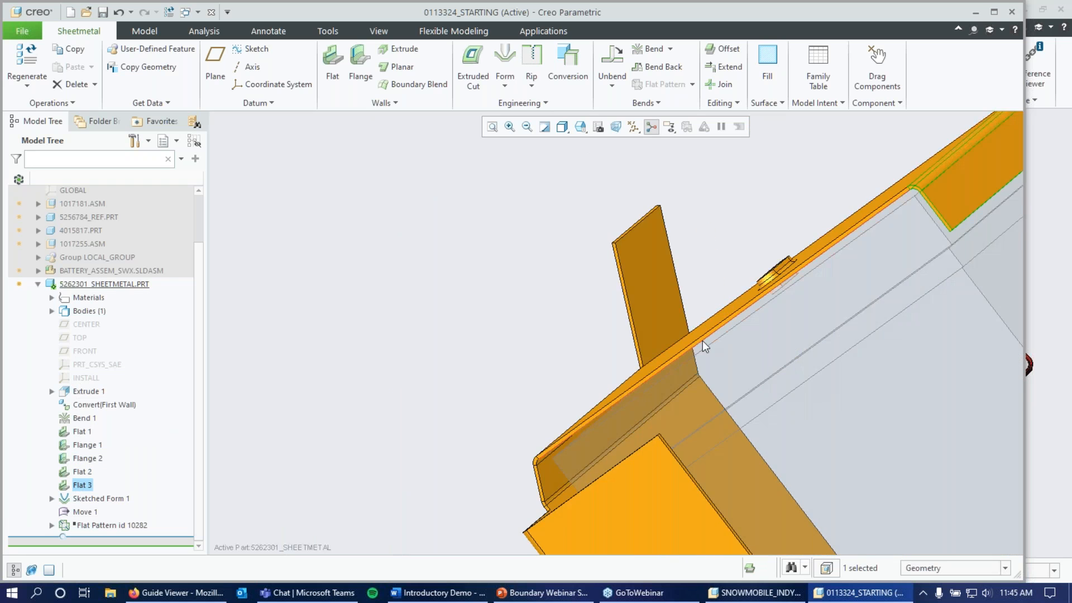
scroll(702, 341, "up", 2)
scroll(782, 492, "down", 1)
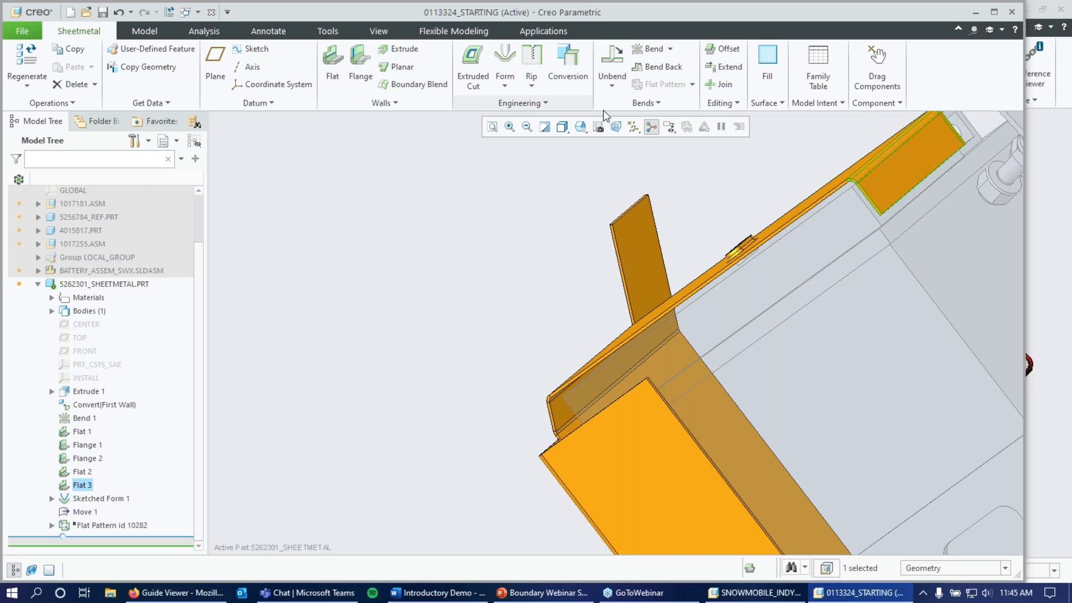
middle_click_drag(577, 265, 603, 254)
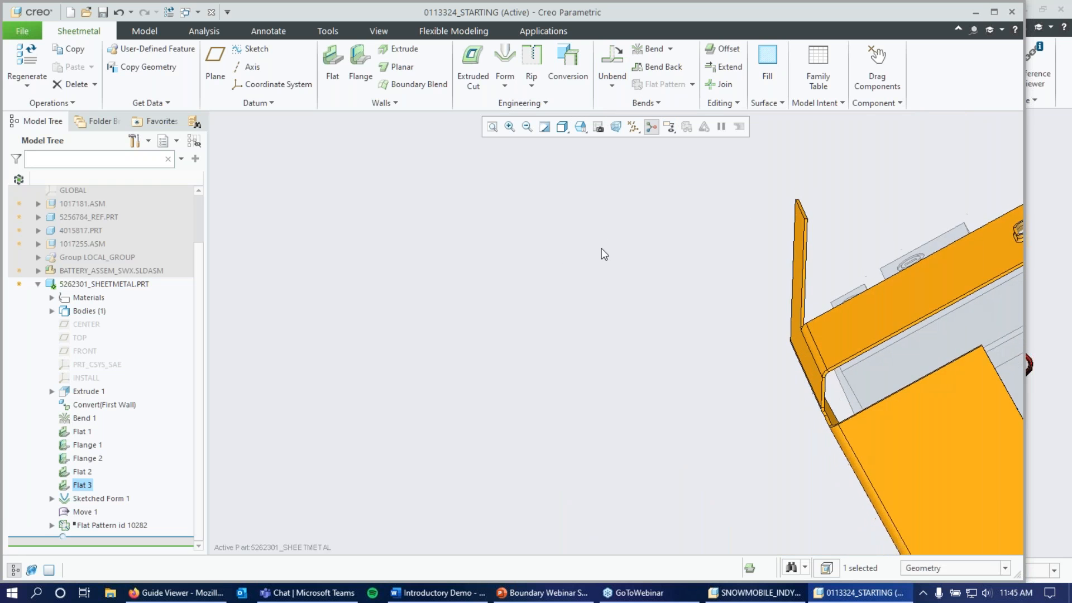
scroll(603, 254, "up", 4)
scroll(887, 273, "down", 1)
scroll(836, 216, "down", 1)
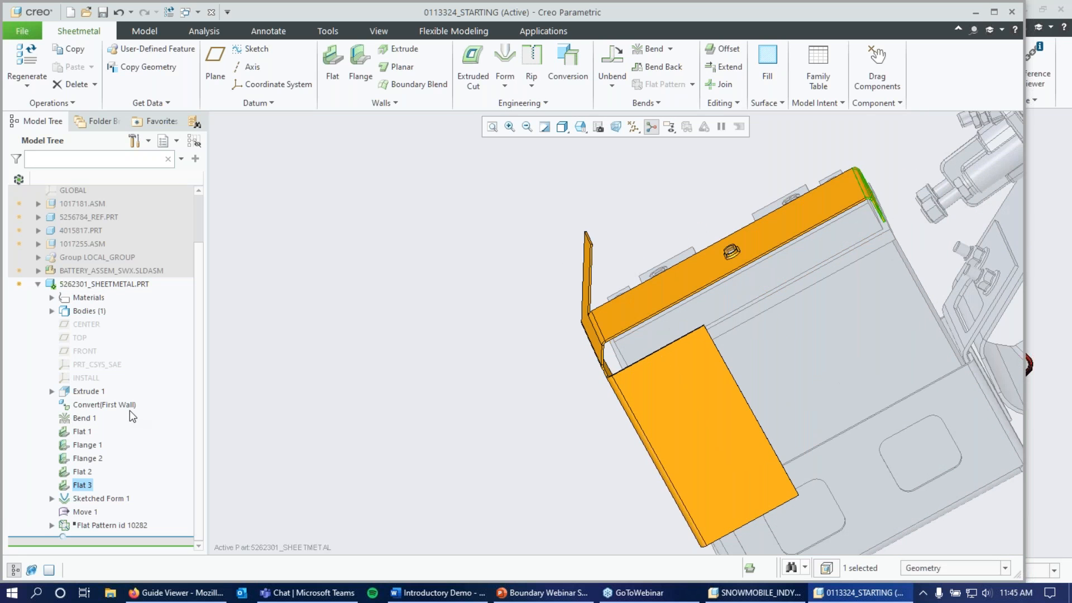
Examine the geometry of Sketched Form 1 and Move 1 on the sheet metal part, and clear the selection
left_click(117, 498)
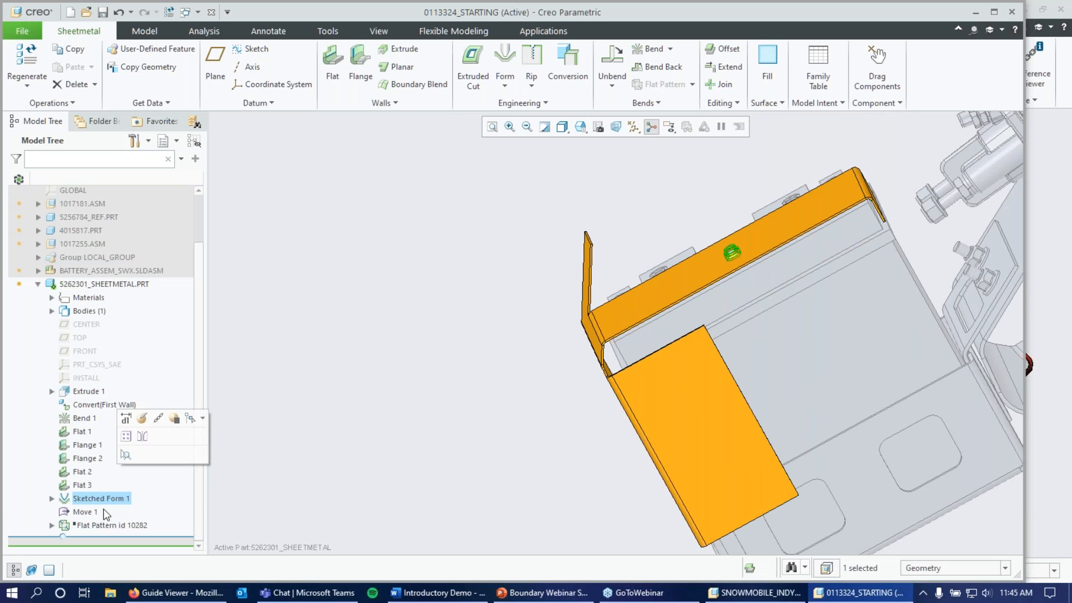
left_click(90, 512)
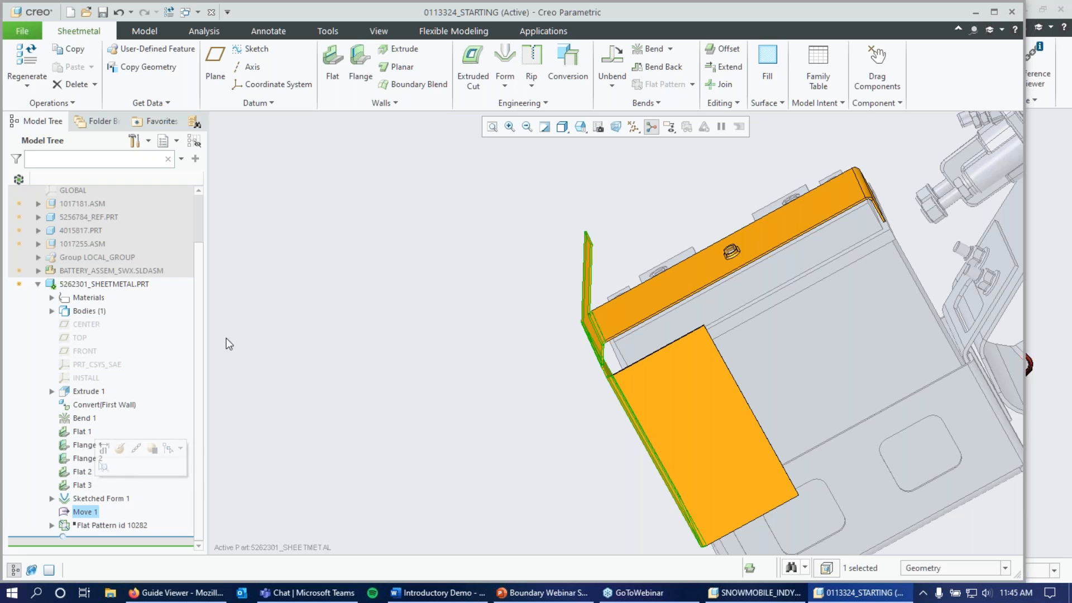
middle_click_drag(427, 463, 700, 430)
scroll(726, 405, "up", 3)
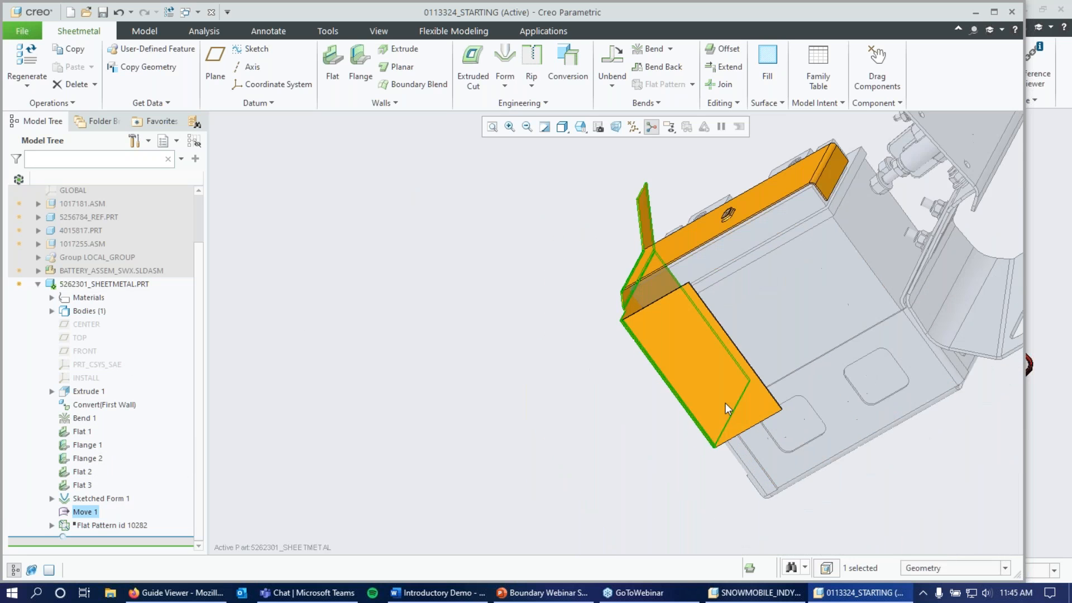
left_click(385, 290)
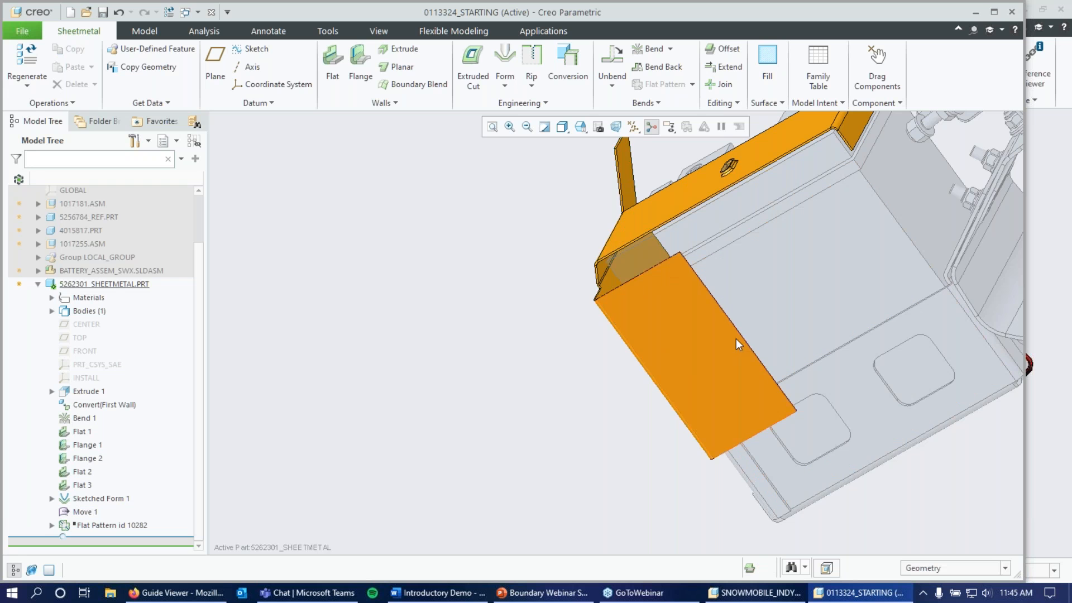
Extend the free edge of the Flange 1 wall up to the plane of the Flat 3 tab's surface
left_click(741, 337)
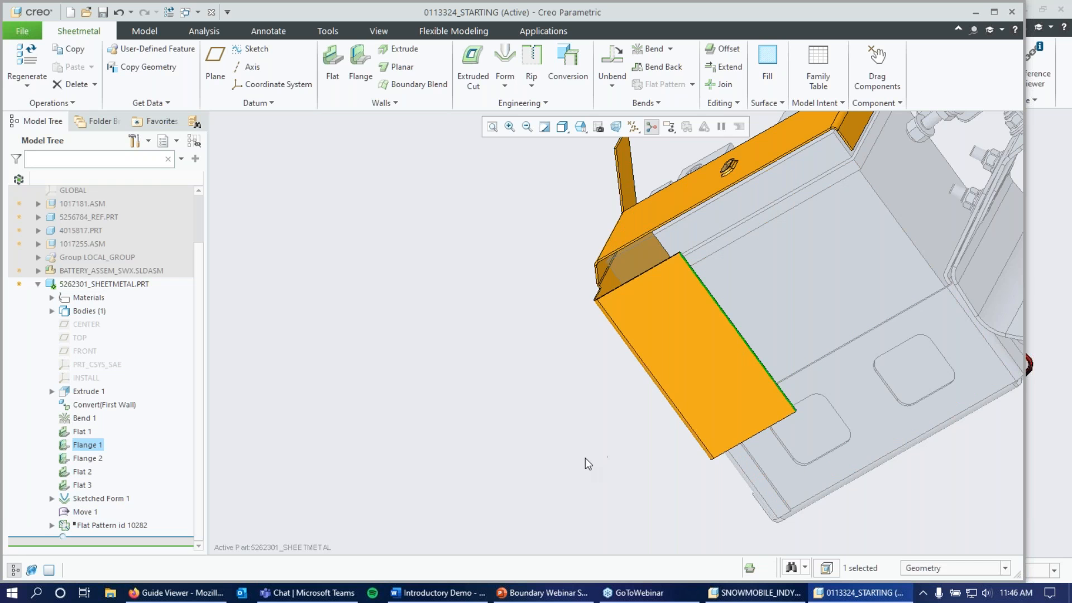
scroll(584, 463, "down", 2)
scroll(671, 294, "up", 4)
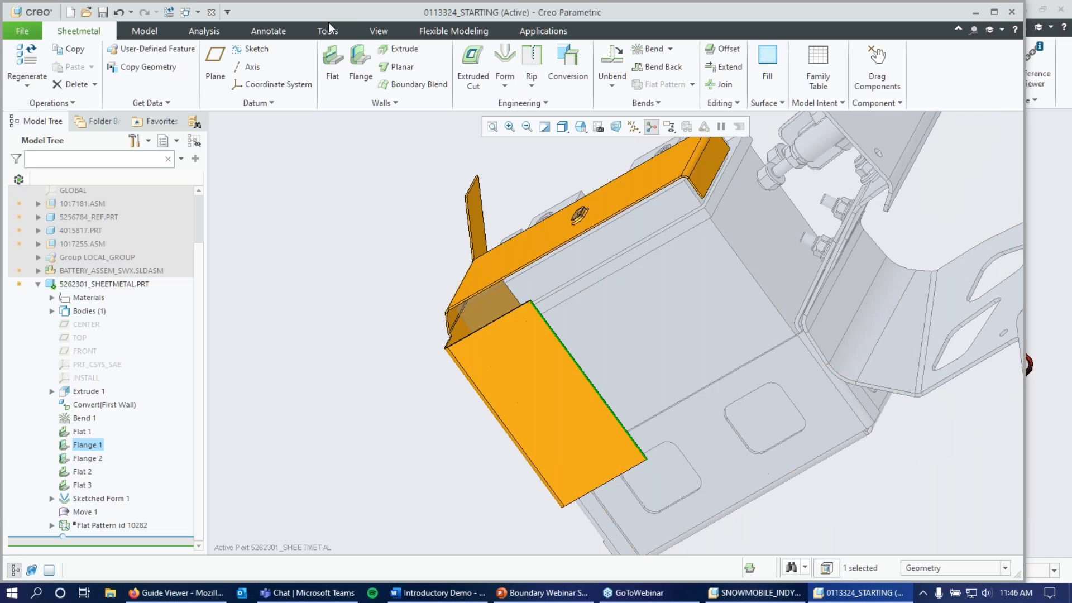
left_click(724, 67)
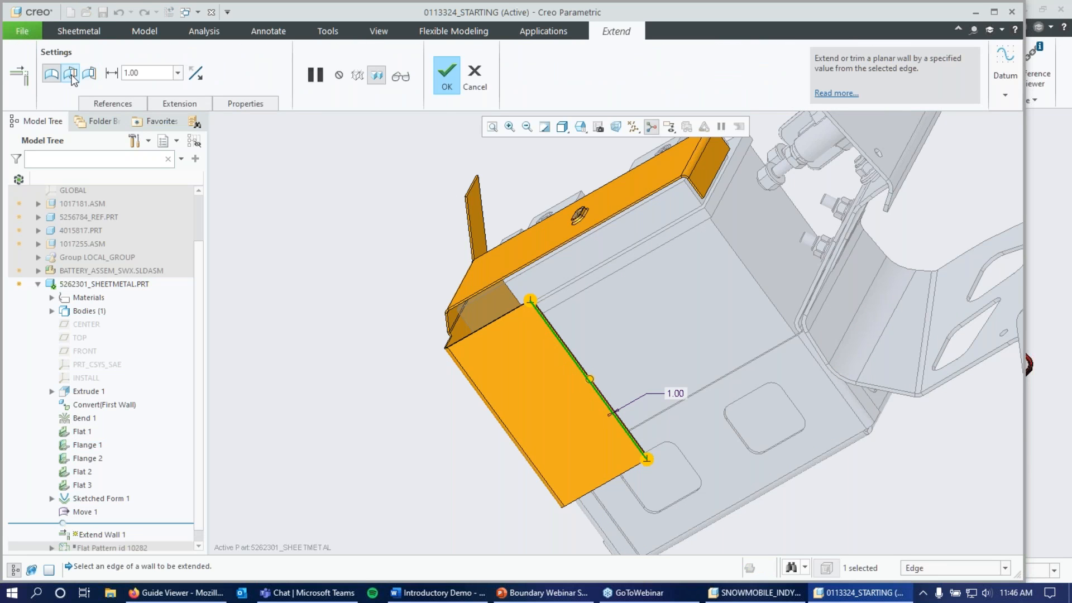
left_click(92, 74)
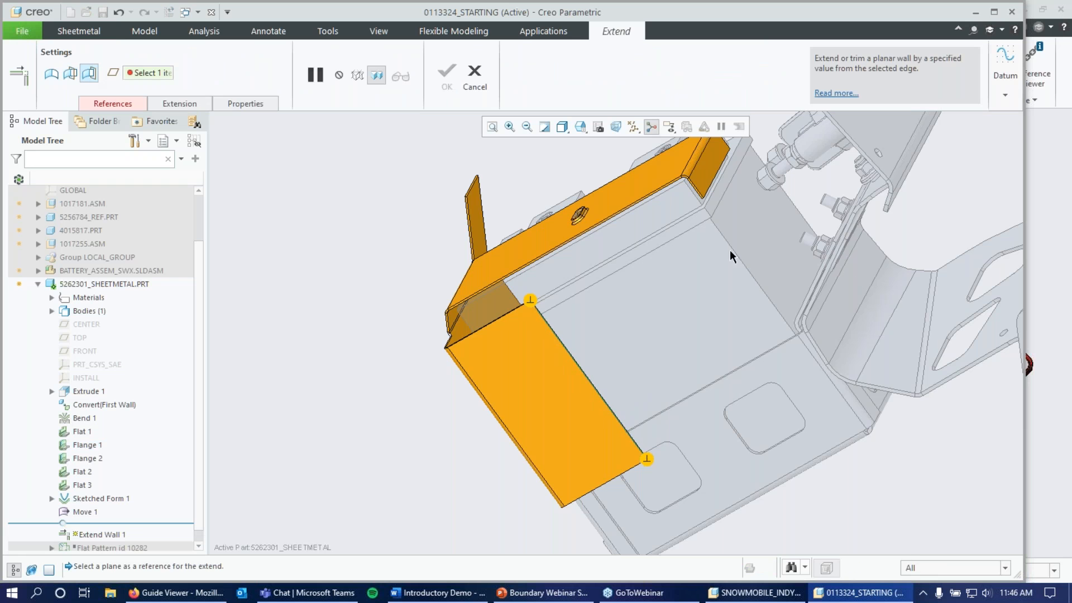
left_click(700, 192)
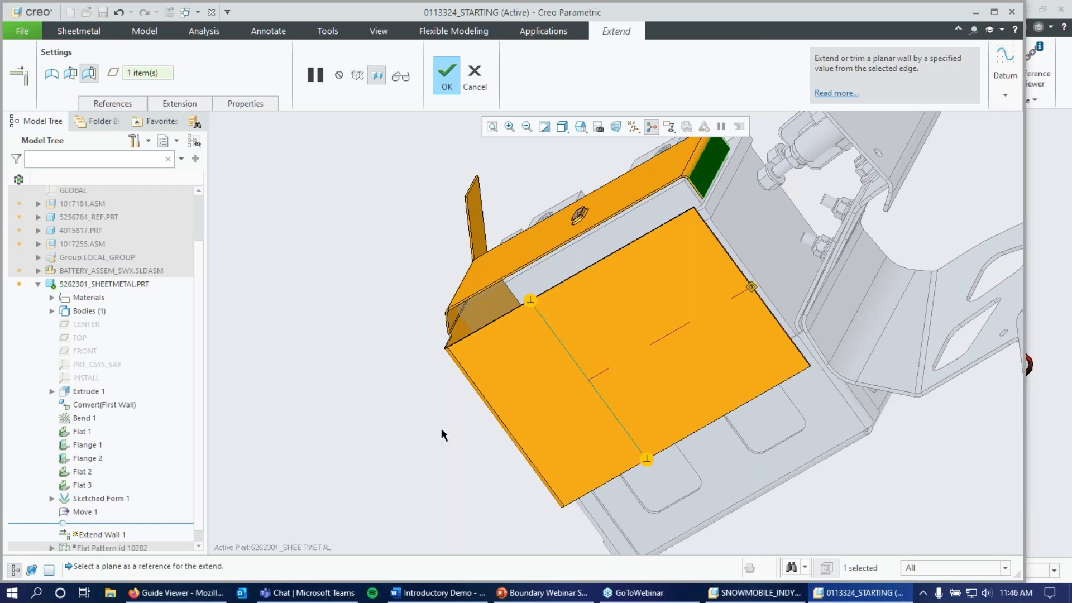
scroll(407, 430, "down", 3)
scroll(660, 384, "up", 5)
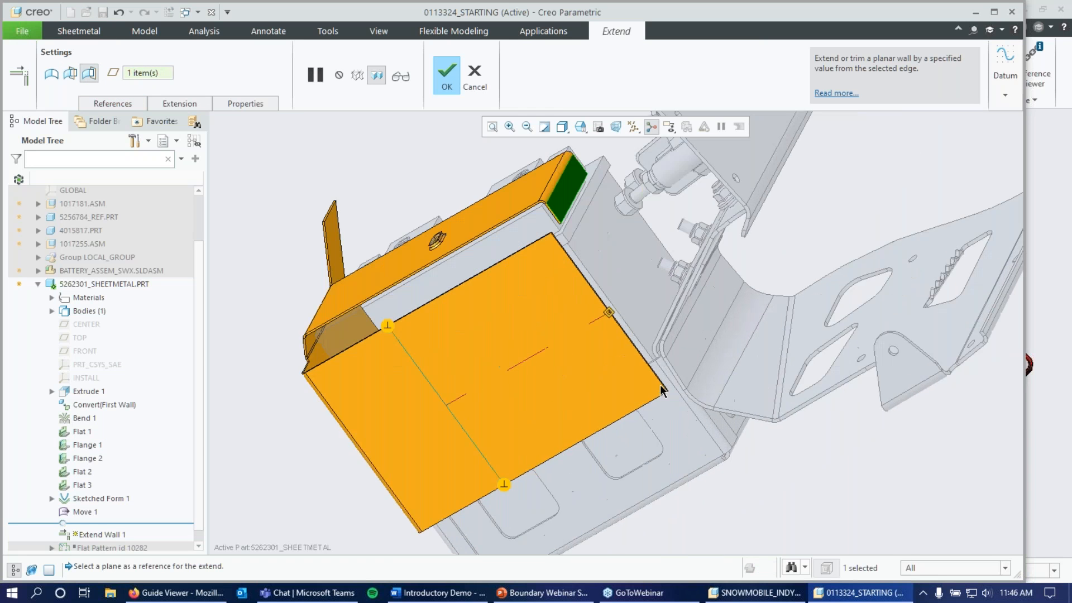
middle_click_drag(633, 199, 602, 281)
middle_click_drag(563, 181, 516, 189)
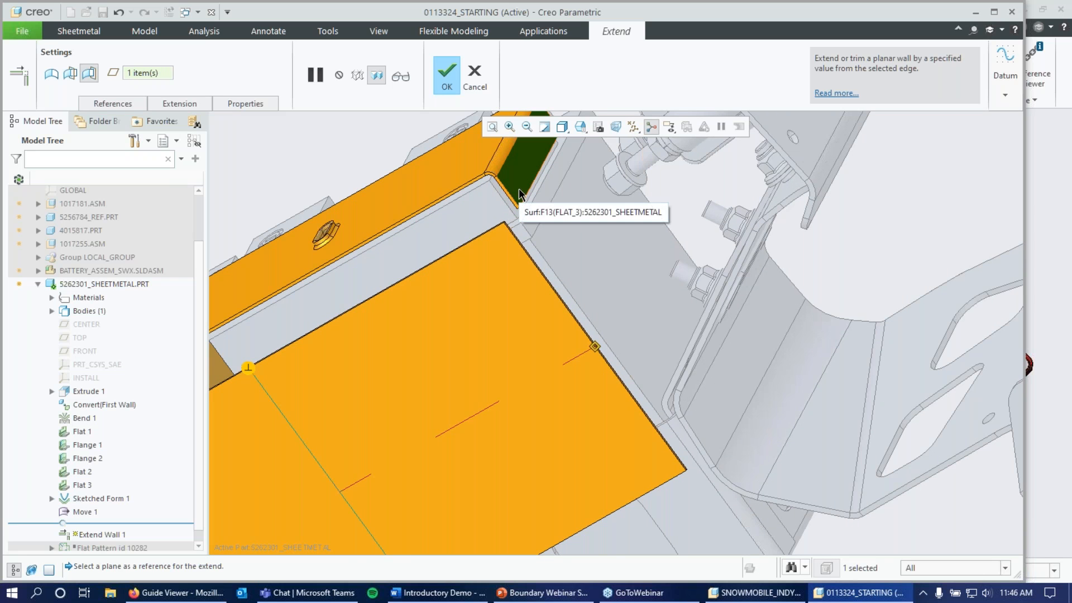
left_click(445, 81)
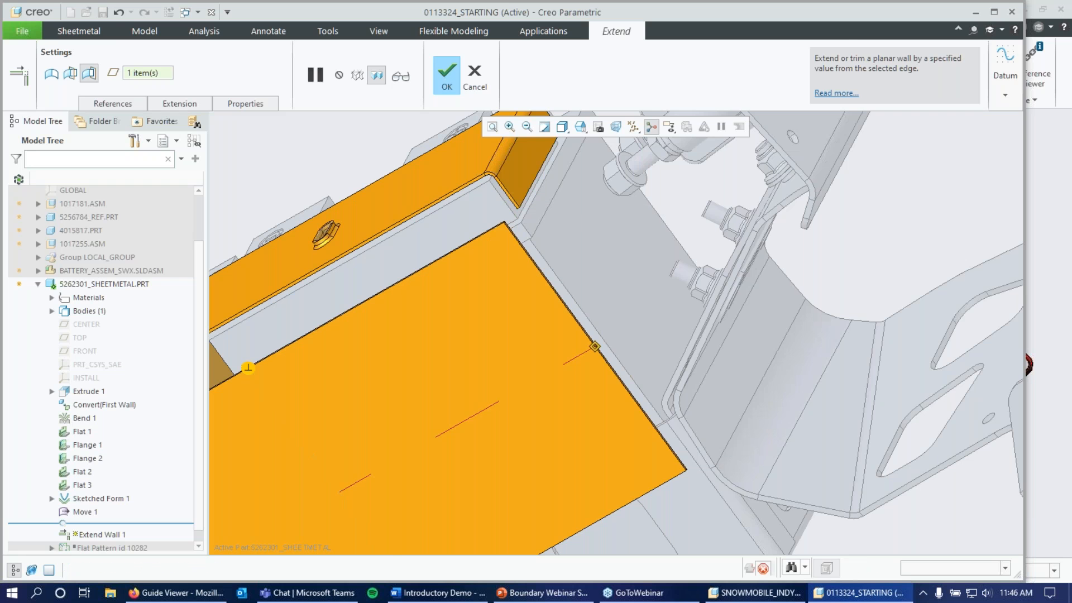
Add a rectangular flat wall of height 7 at 90° along the end edge of the extended wall, and clear the selection
middle_click_drag(626, 301, 615, 303)
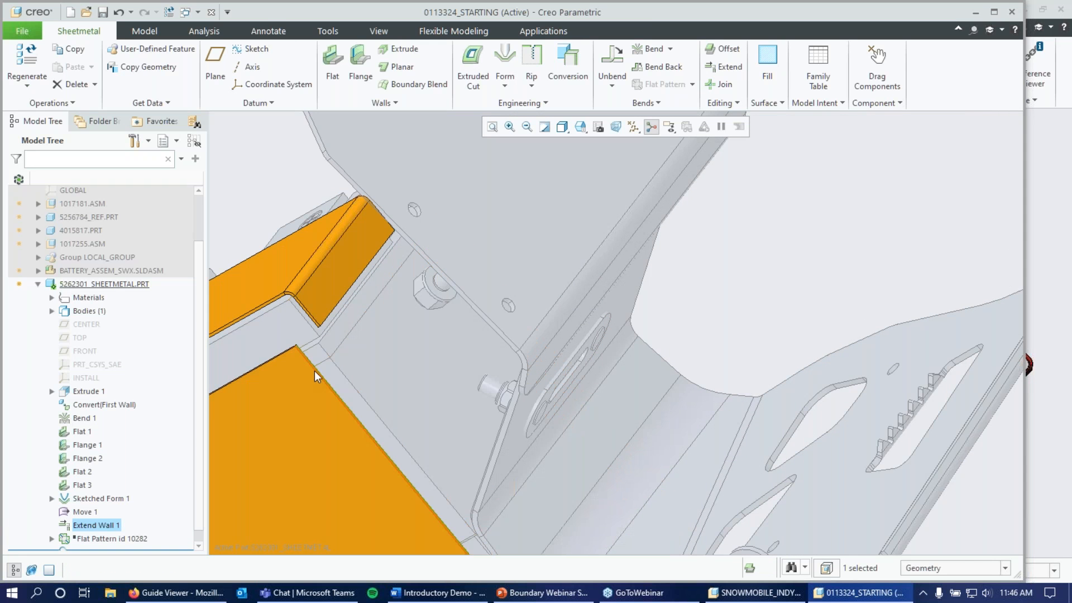
left_click(316, 377)
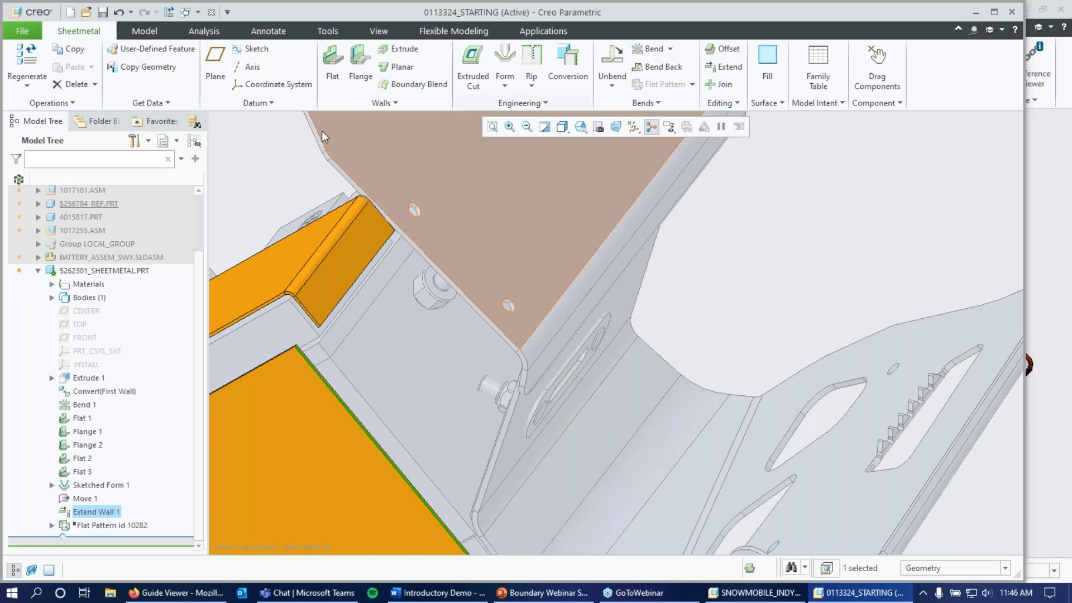
left_click(333, 84)
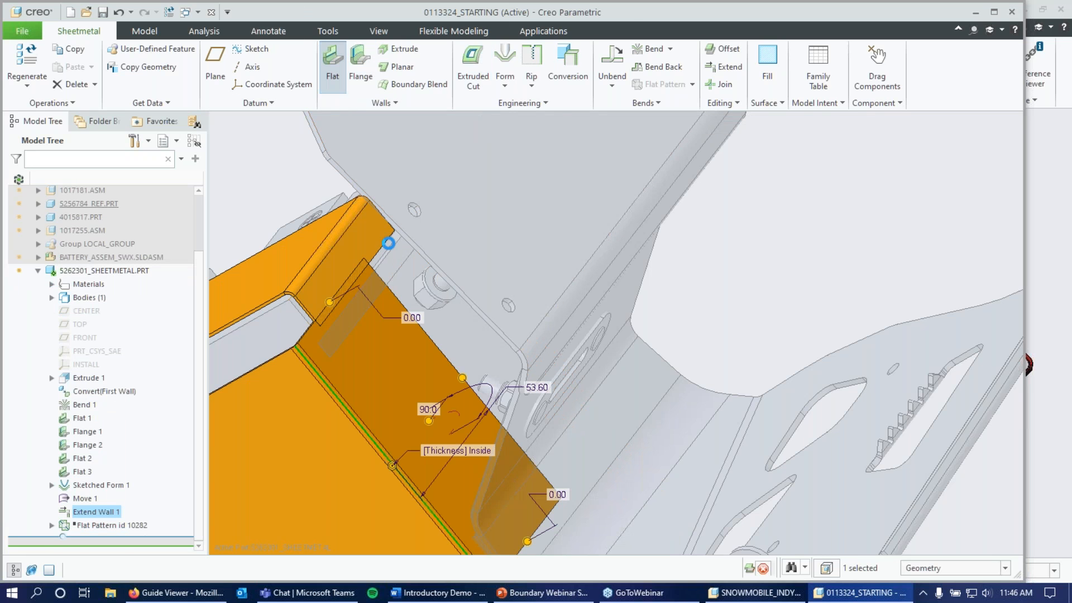
scroll(579, 318, "up", 3)
scroll(462, 379, "down", 3)
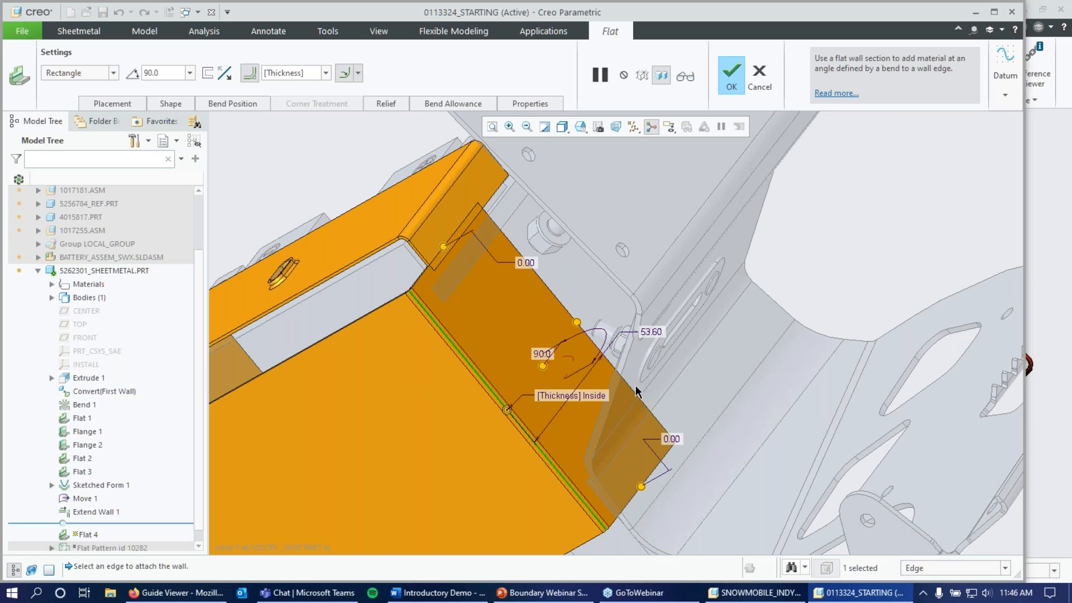
double_click(663, 334)
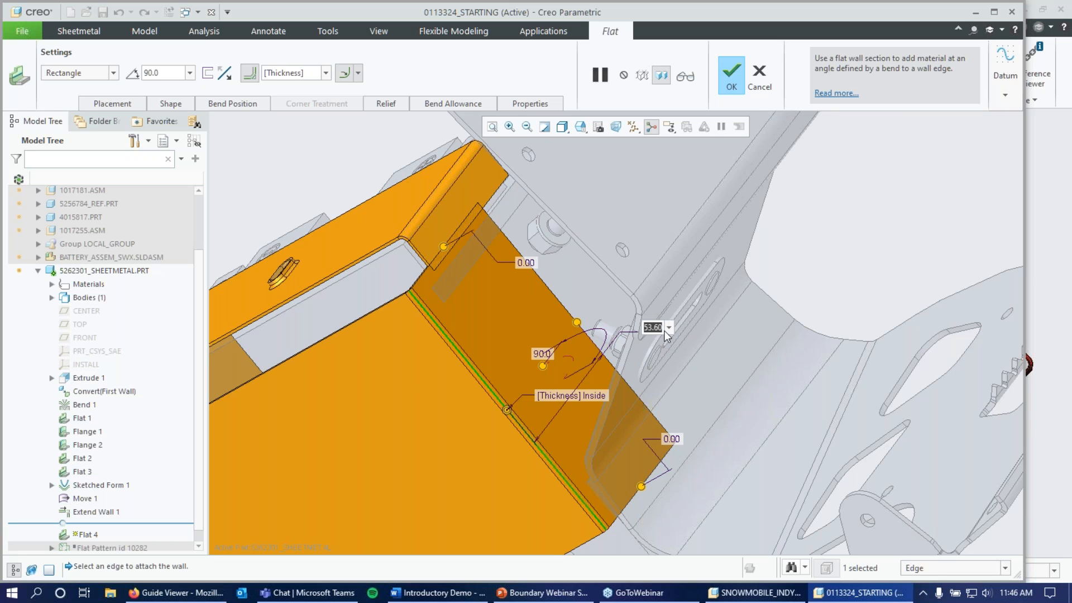
type("7")
key("Return")
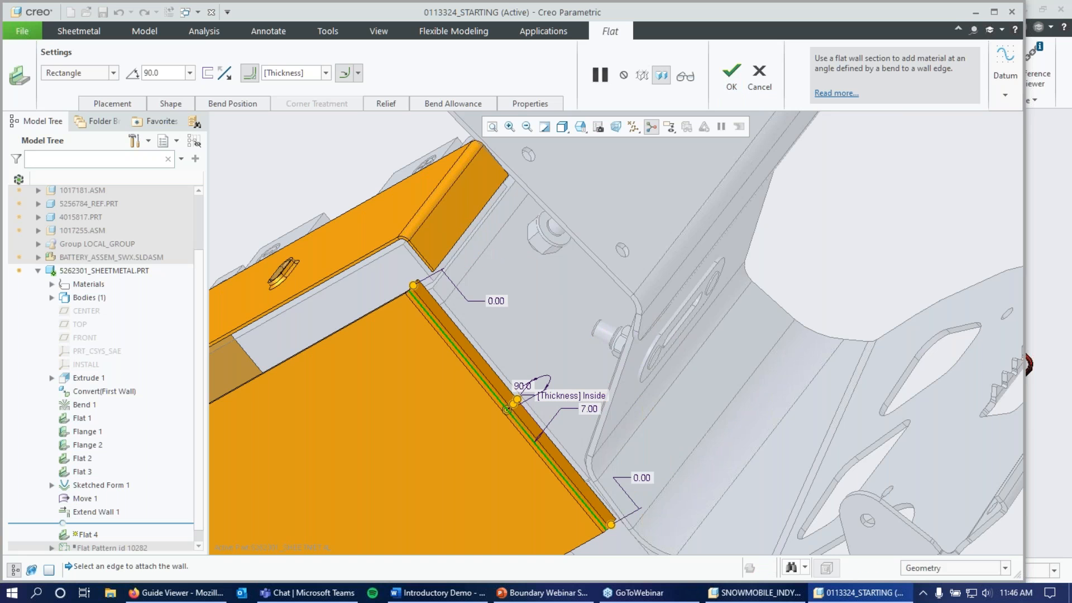
middle_click_drag(585, 343, 687, 282)
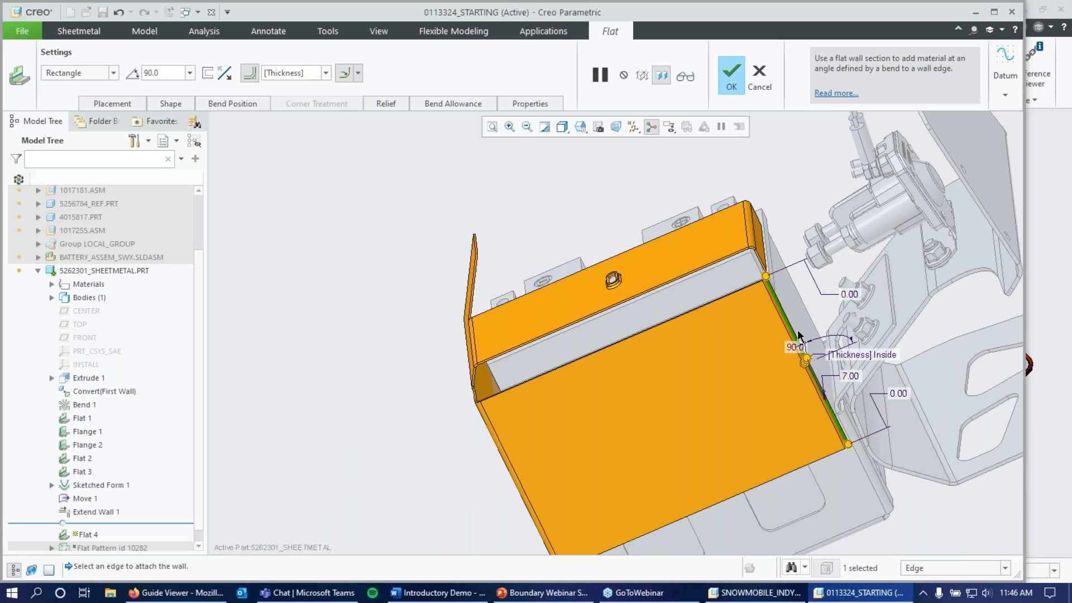
middle_click_drag(751, 361, 708, 374)
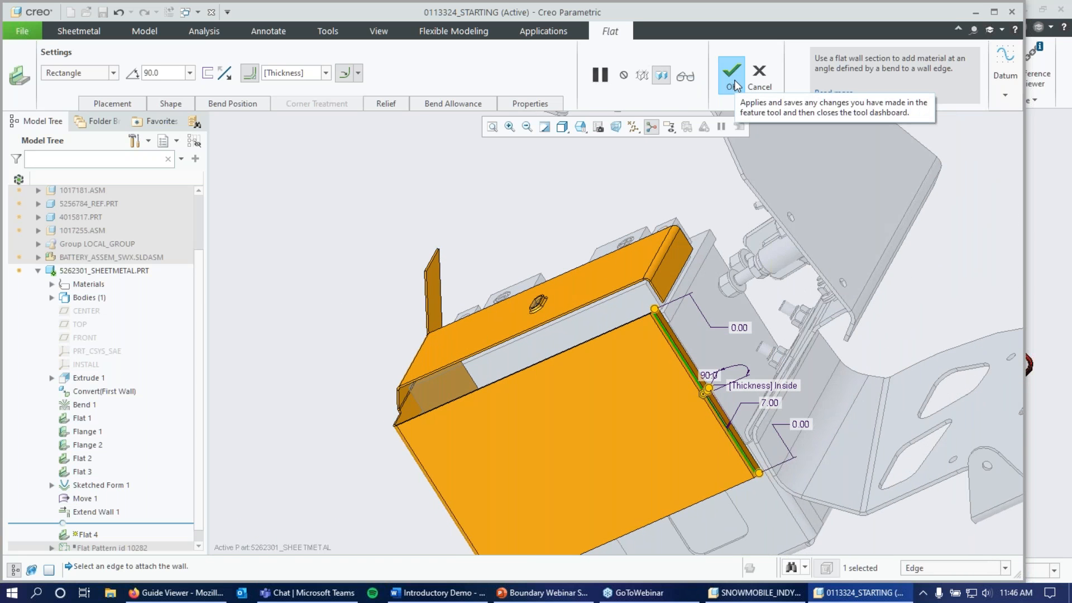
left_click(734, 79)
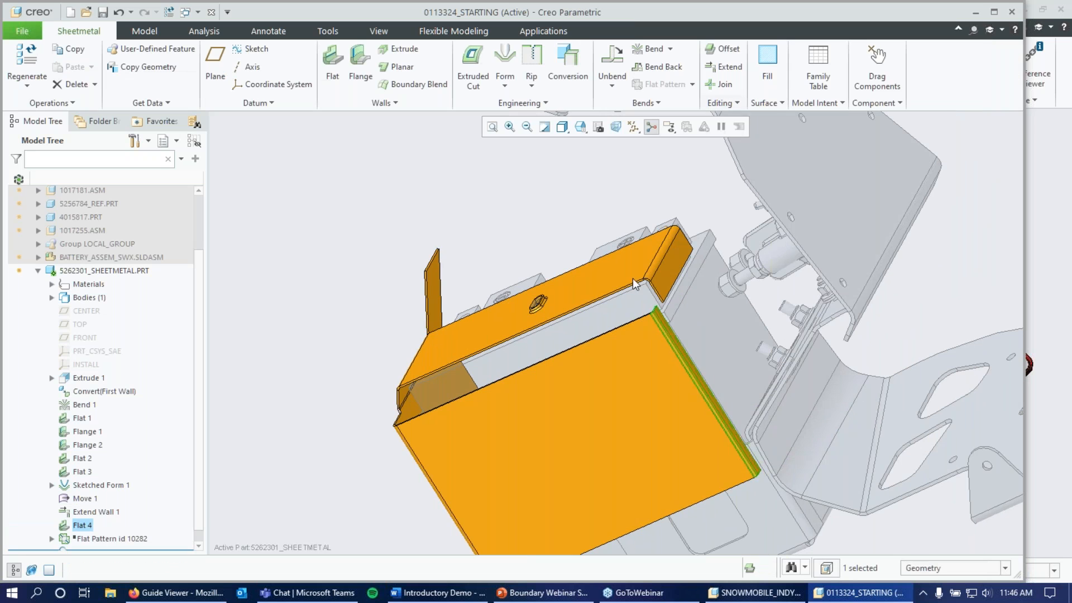
middle_click_drag(659, 390, 676, 390)
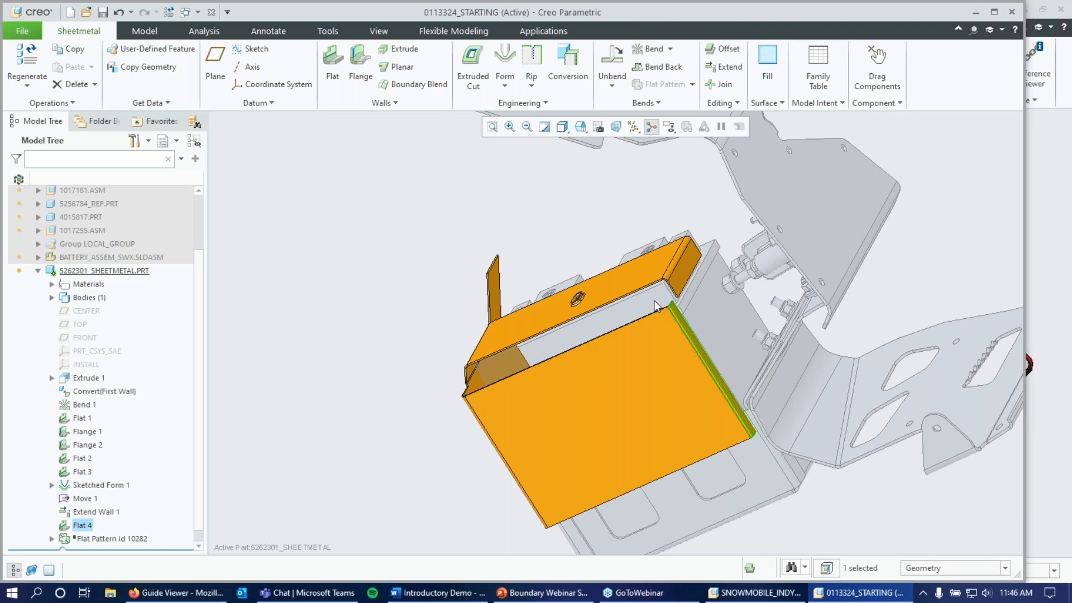
left_click(583, 211)
Reactivate the top-level assembly 0113324_STARTING.ASM
scroll(89, 268, "up", 3)
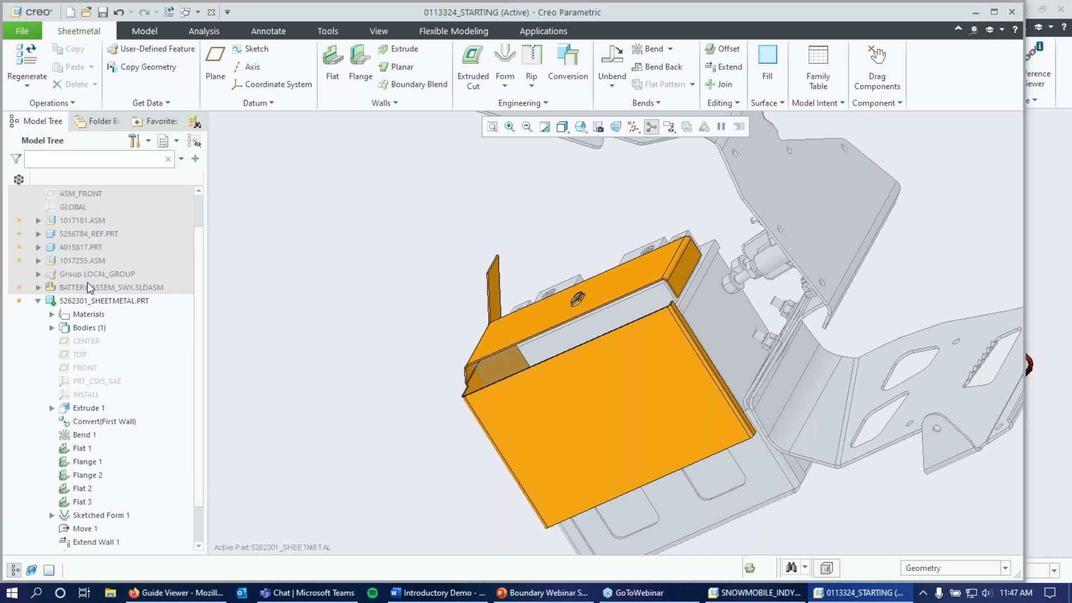
left_click(93, 194)
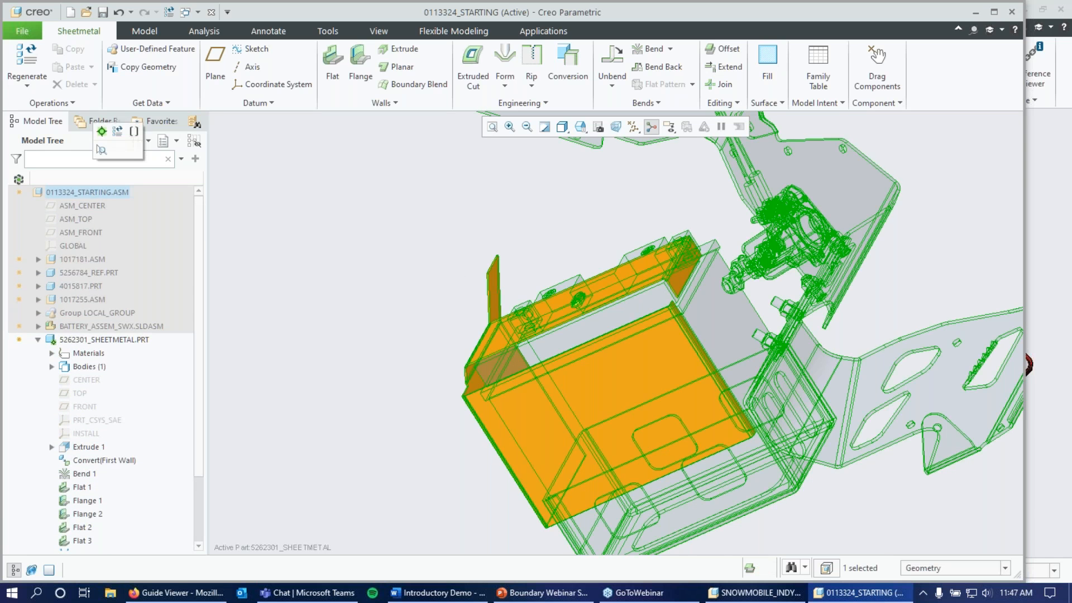
middle_click_drag(470, 237, 545, 203)
scroll(749, 293, "up", 3)
middle_click_drag(751, 298, 676, 265)
scroll(636, 334, "down", 3)
Activate the bent sheet metal part 5256784_REF in the assembly, face its large upper wall in a saved view, and expand its feature list
left_click(637, 334)
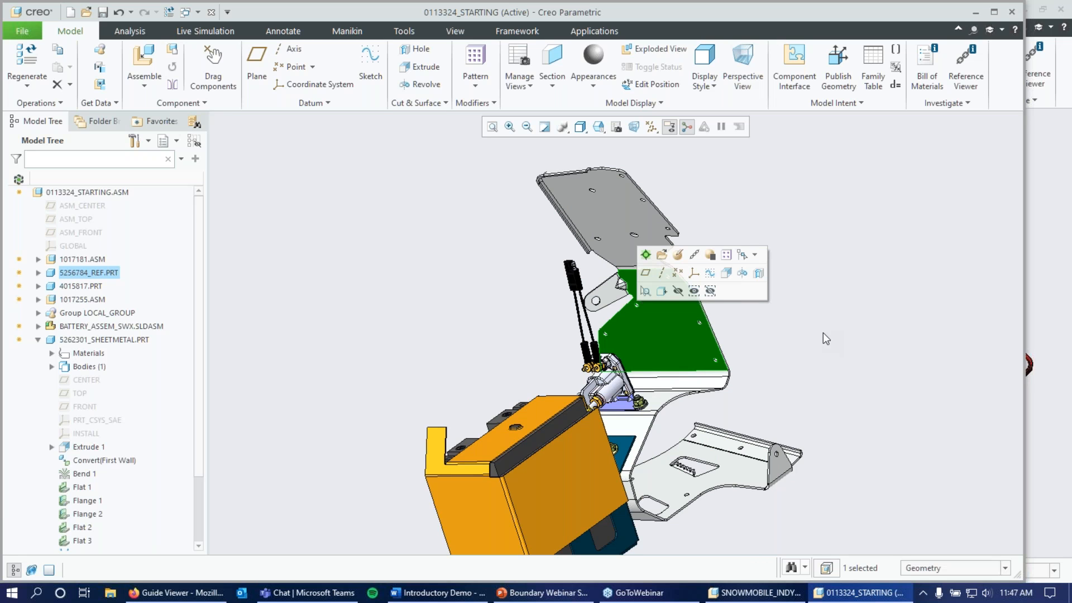
left_click(886, 354)
left_click(669, 324)
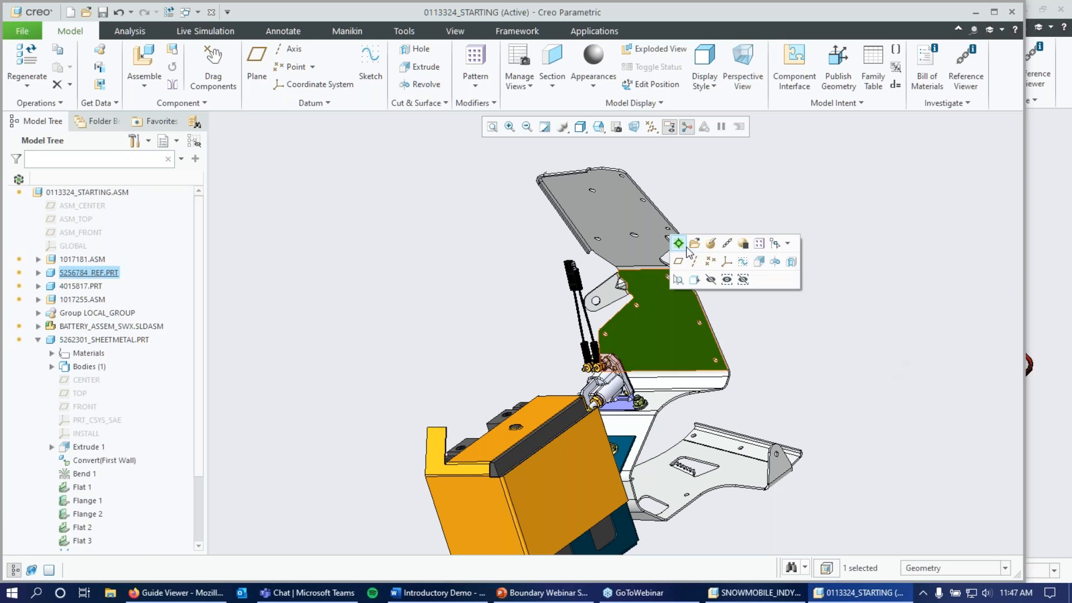
left_click(682, 247)
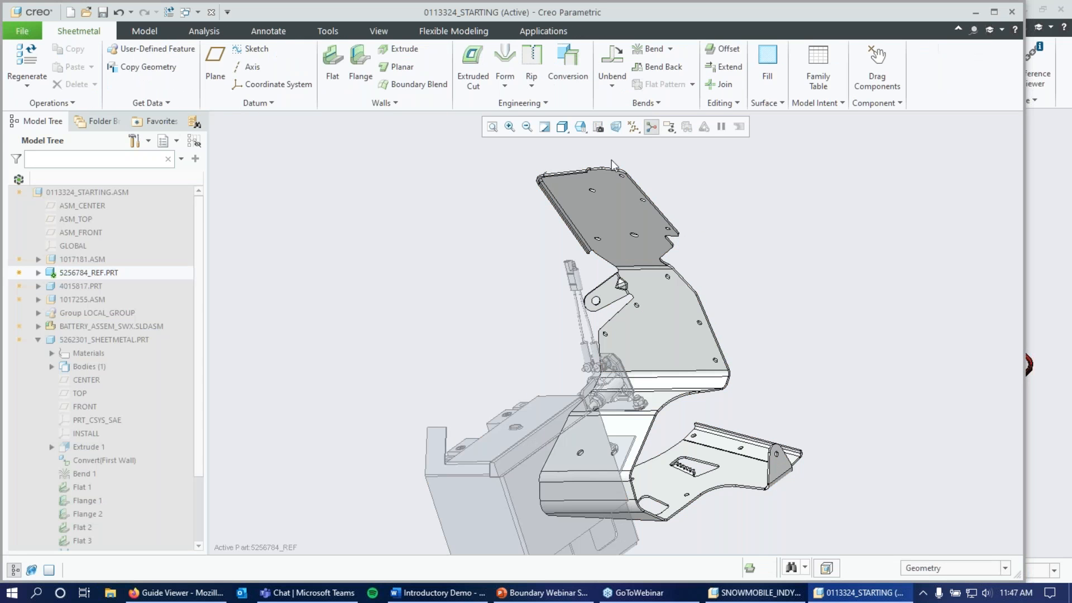
left_click(580, 126)
left_click(653, 223)
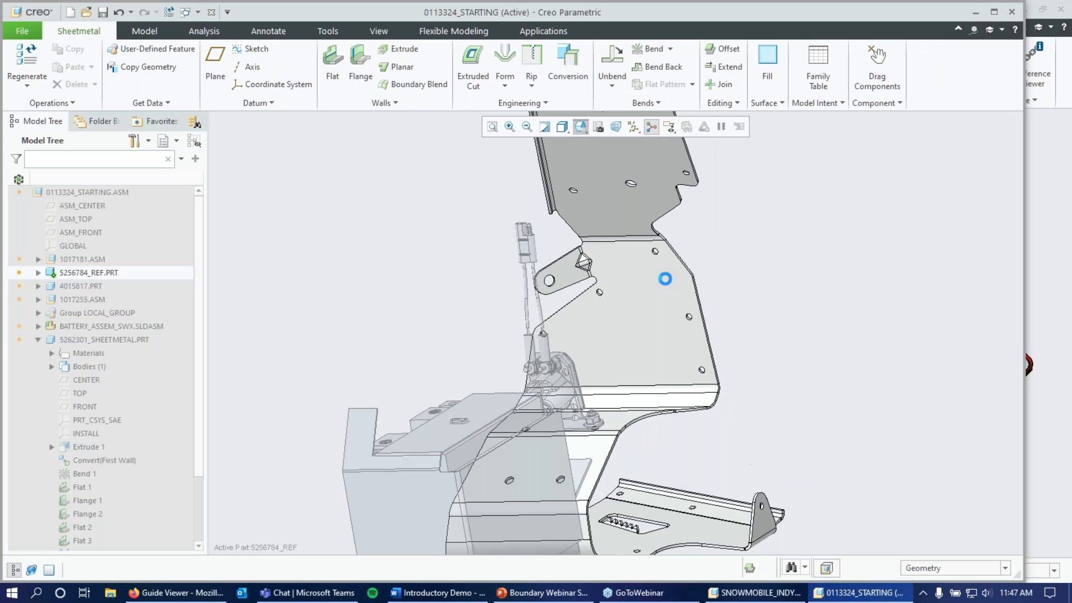
left_click(38, 272)
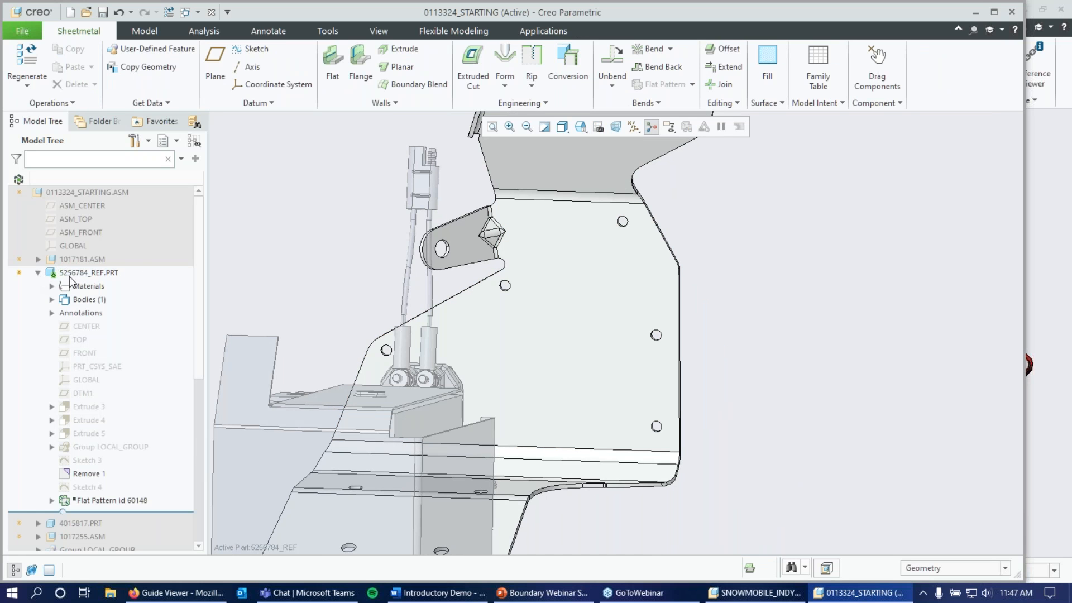
Try to extrude Sketch 3 of 5256784_REF as a sheet metal wall
left_click(84, 460)
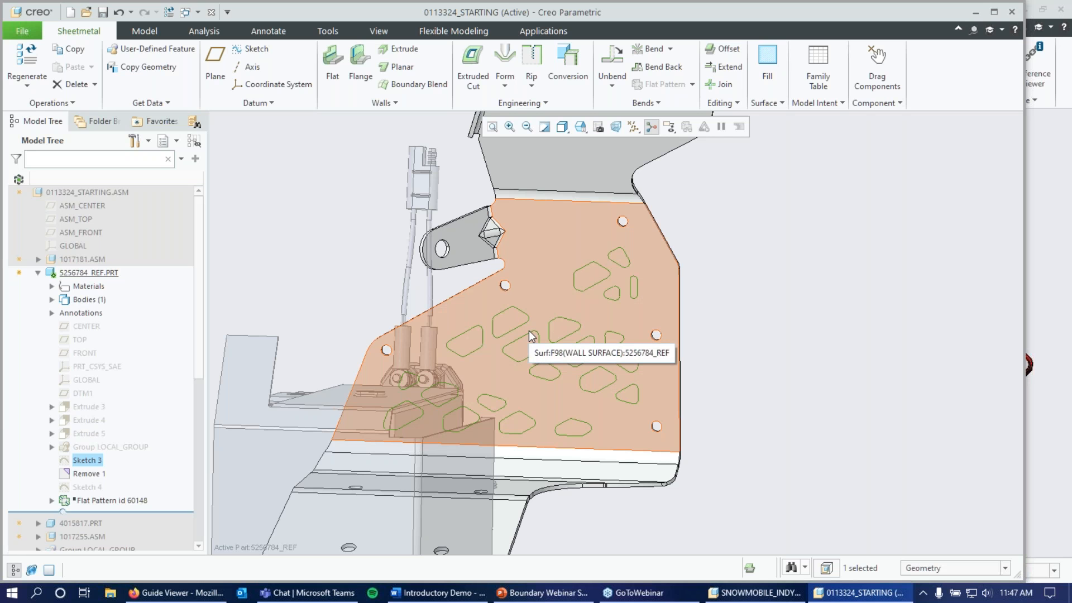
right_click(95, 462)
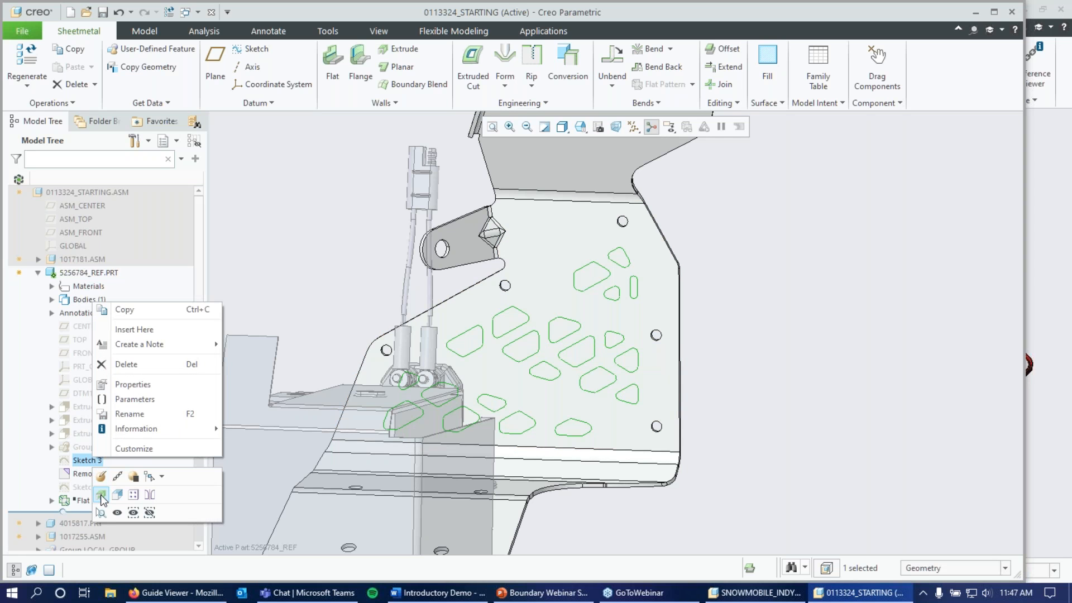
left_click(101, 495)
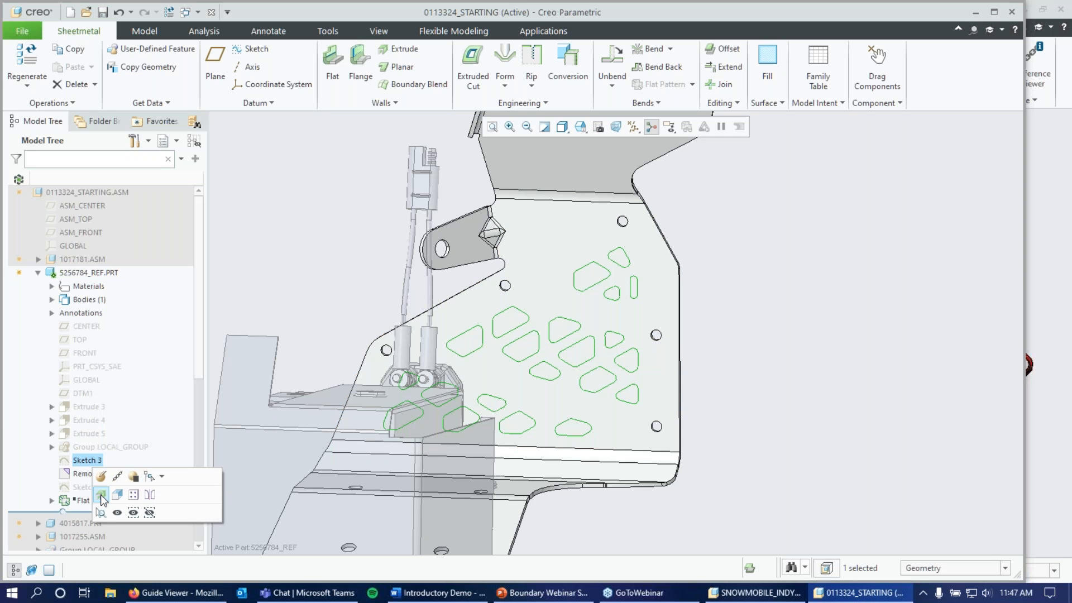
middle_click_drag(780, 321, 742, 329)
left_click(66, 78)
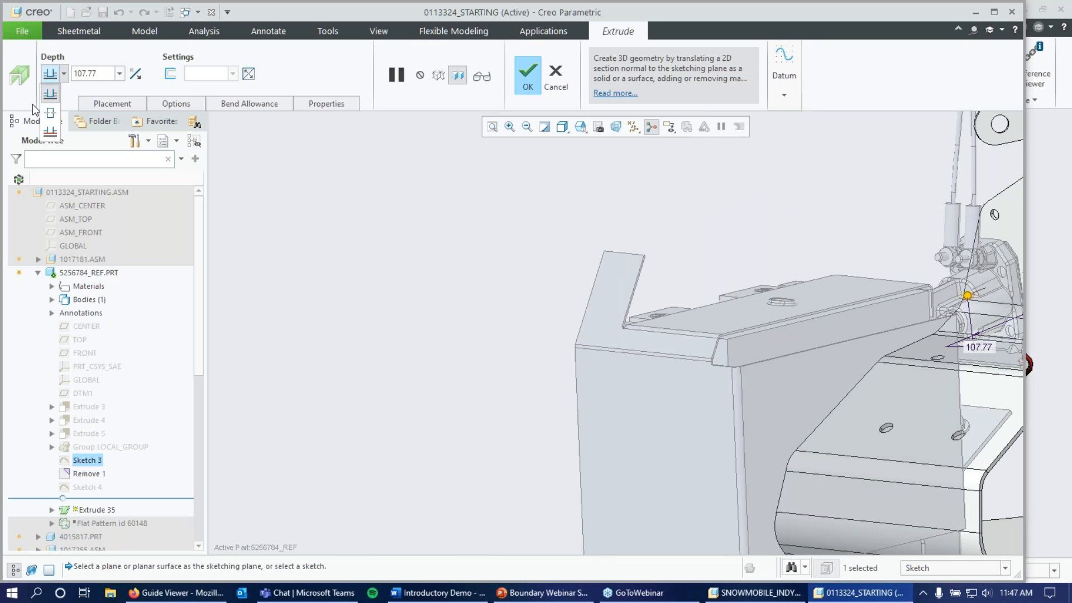
left_click(527, 83)
scroll(631, 373, "up", 4)
scroll(652, 210, "down", 3)
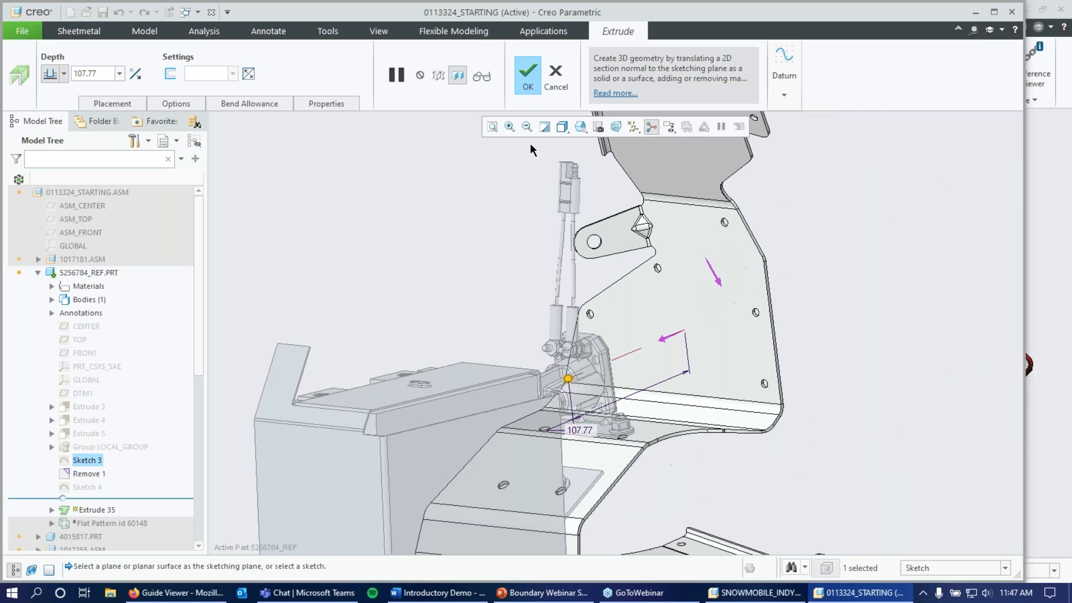
left_click(528, 81)
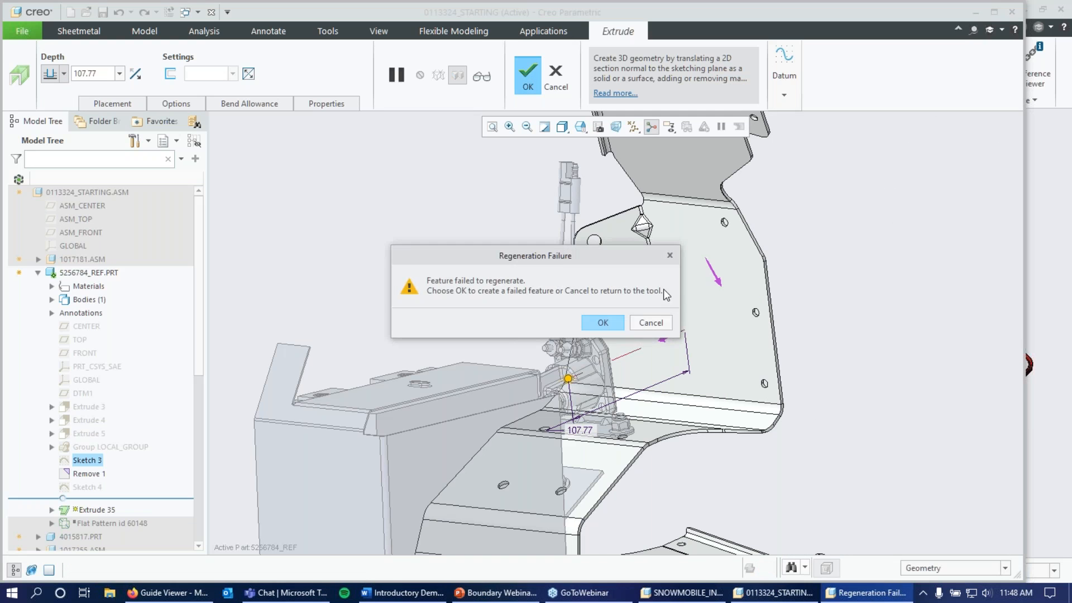
left_click(647, 321)
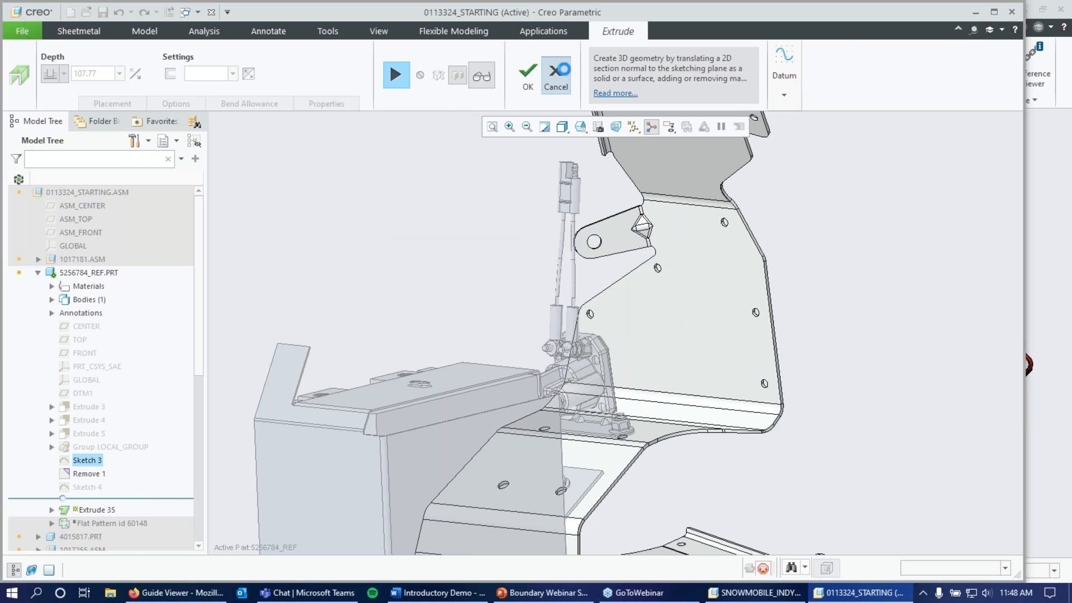
left_click(556, 78)
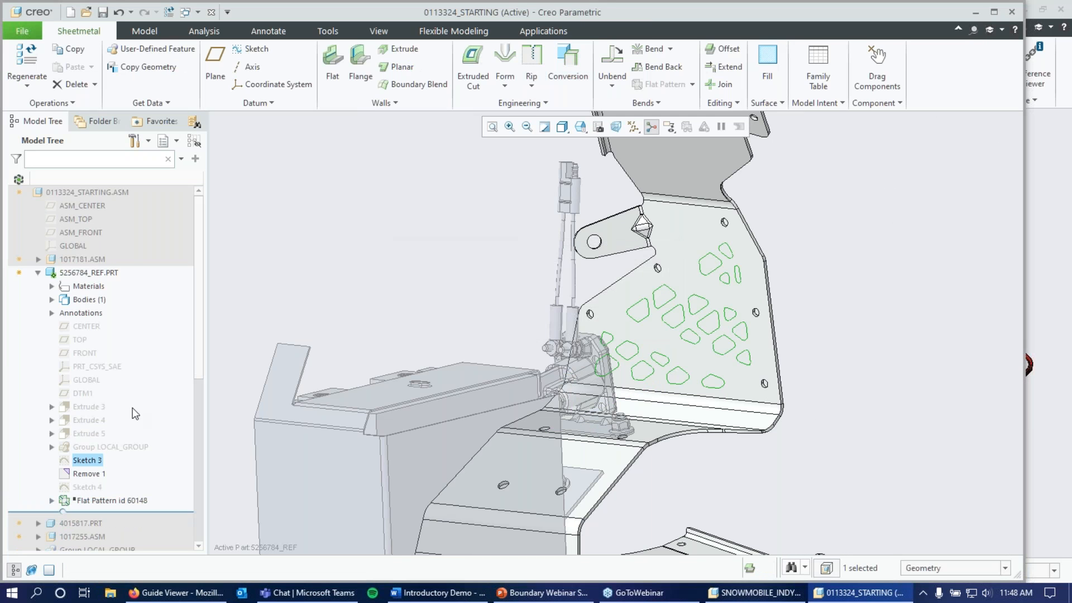
Cut the Sketch 3 lightening-hole profiles through the part's upper wall with an Extruded Cut normal to the surface
left_click(481, 59)
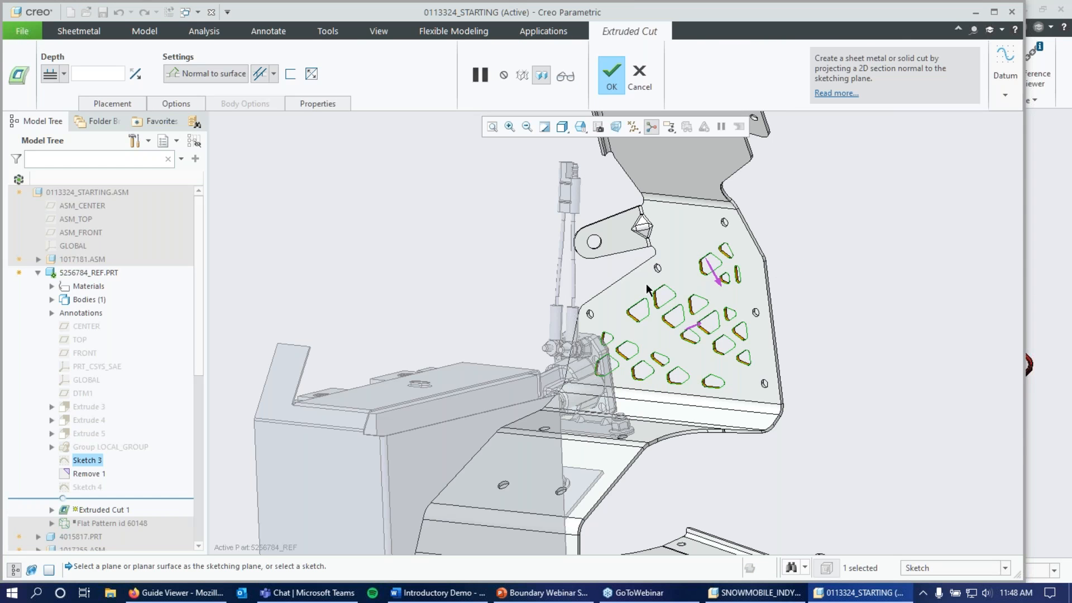
left_click(613, 80)
mouse_move(869, 257)
middle_mouse_down()
mouse_move(873, 249)
mouse_move(861, 249)
middle_mouse_up()
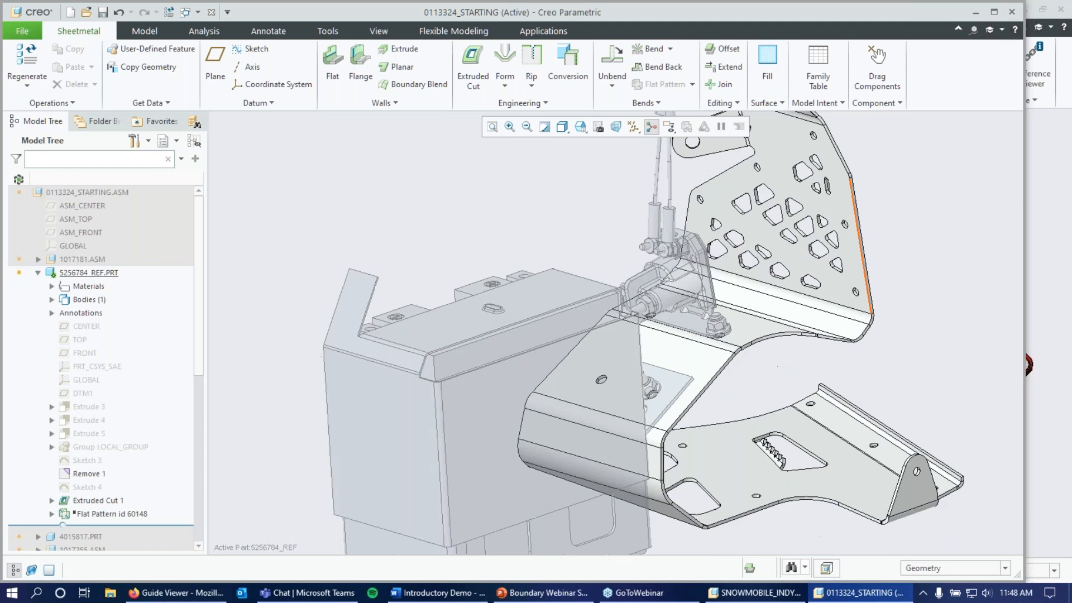
scroll(669, 268, "up", 2)
scroll(787, 181, "down", 4)
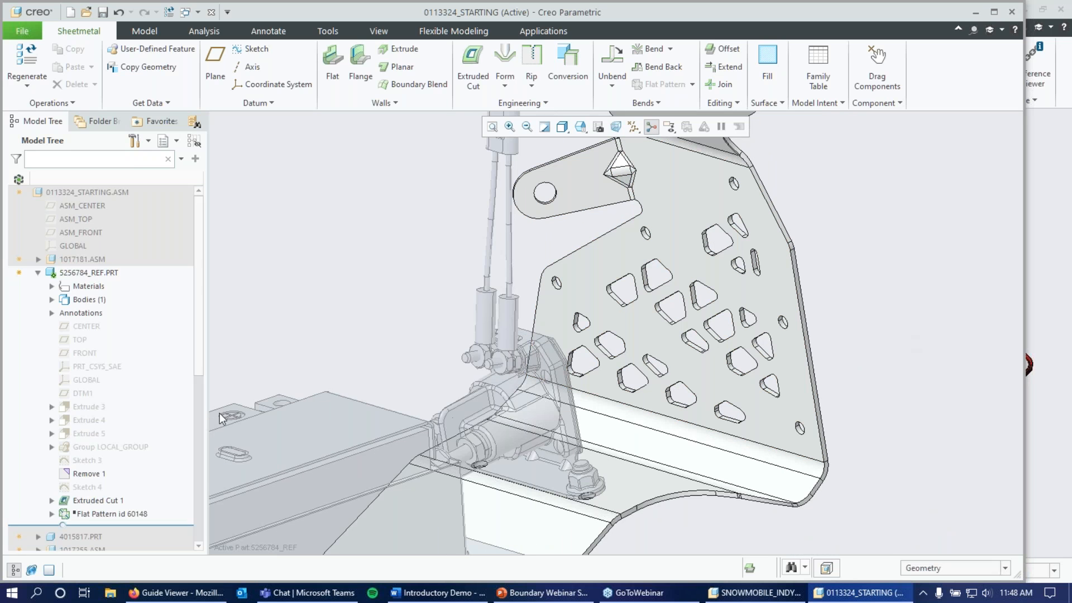
Delete the Extruded Cut 1 feature from the 5256784_REF part
left_click(89, 500)
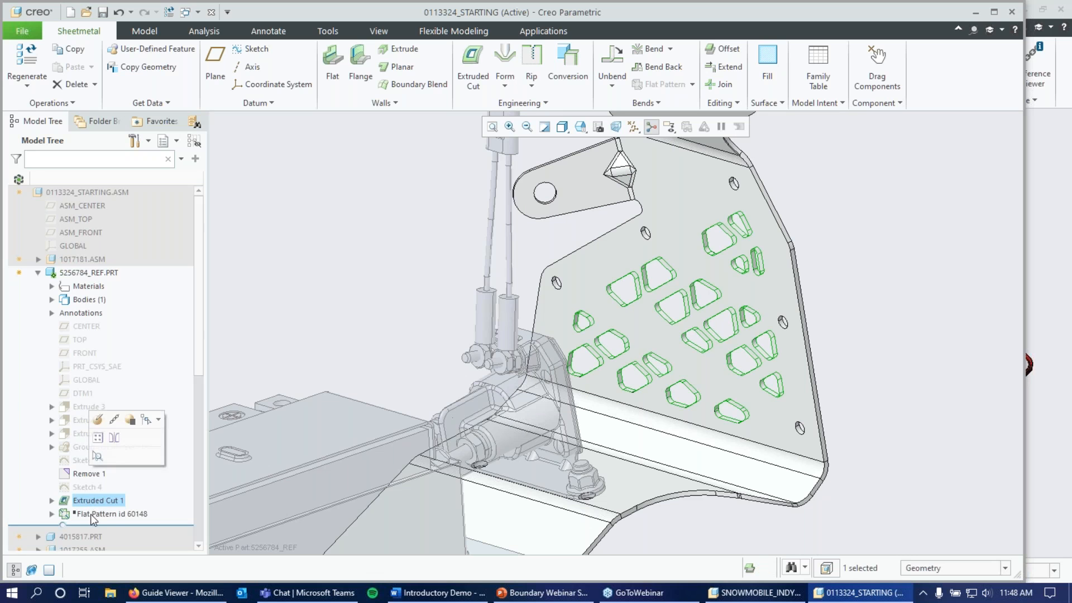
right_click(92, 502)
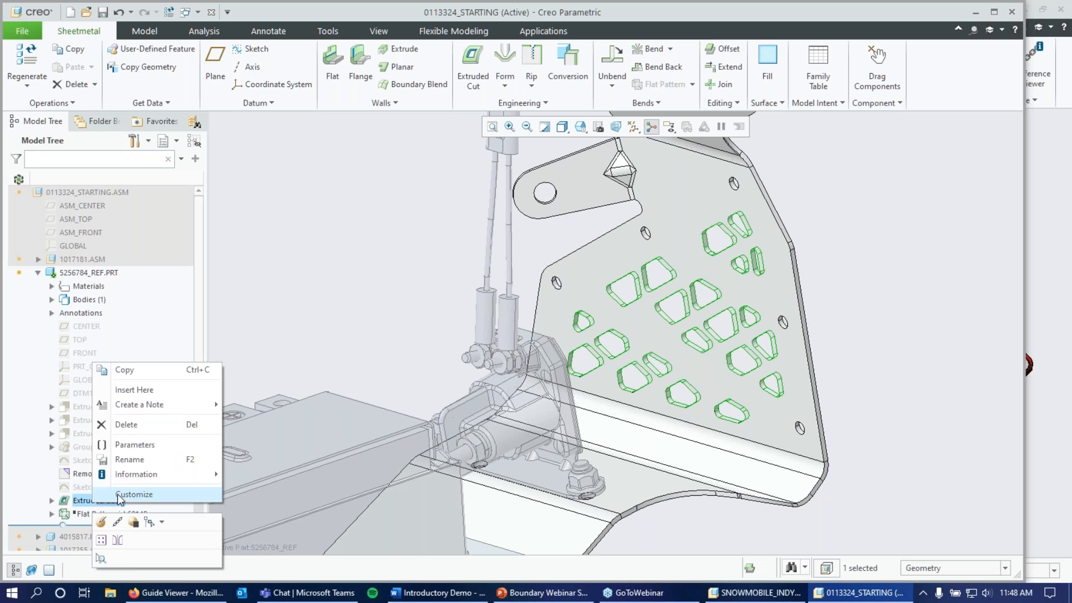
left_click(144, 427)
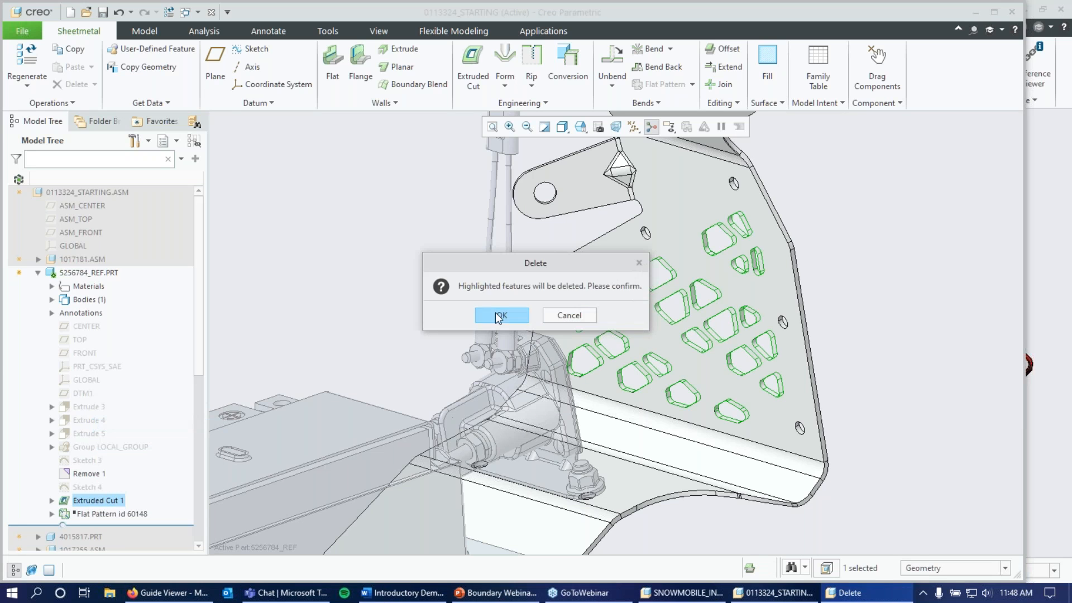
left_click(491, 317)
middle_click_drag(491, 316, 900, 347)
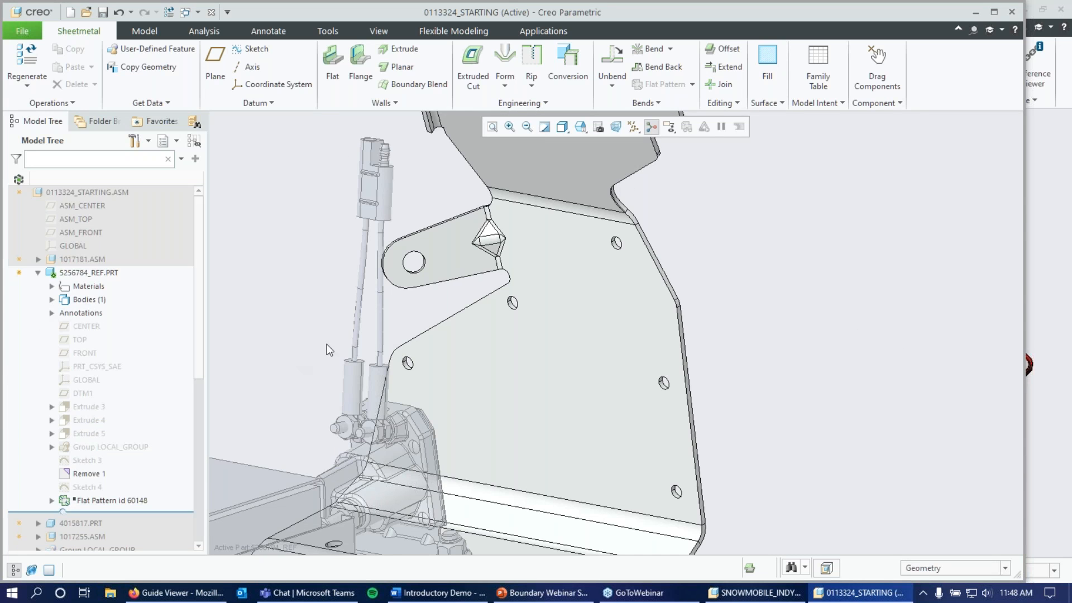
Start a Punch Form on 5256784_REF with its perforation wall in view and review the available punch models
left_click(580, 126)
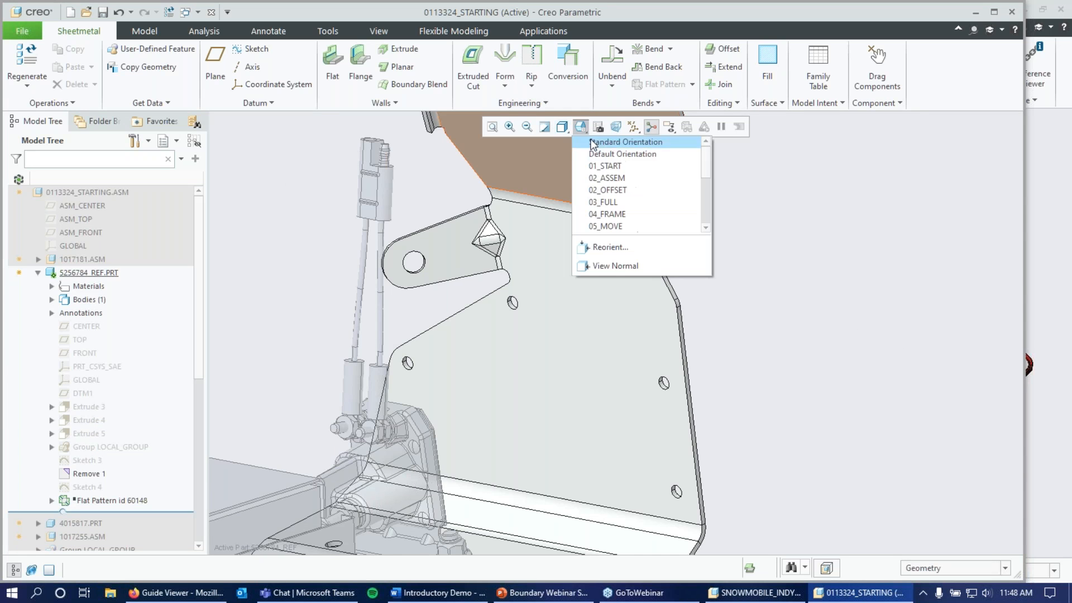
left_click(608, 213)
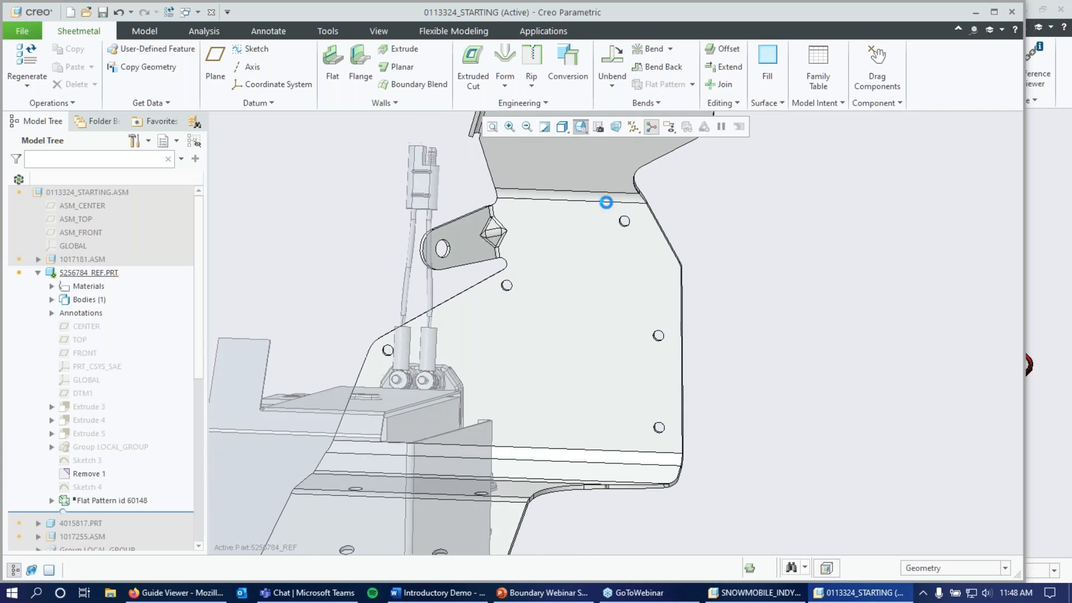
left_click(517, 80)
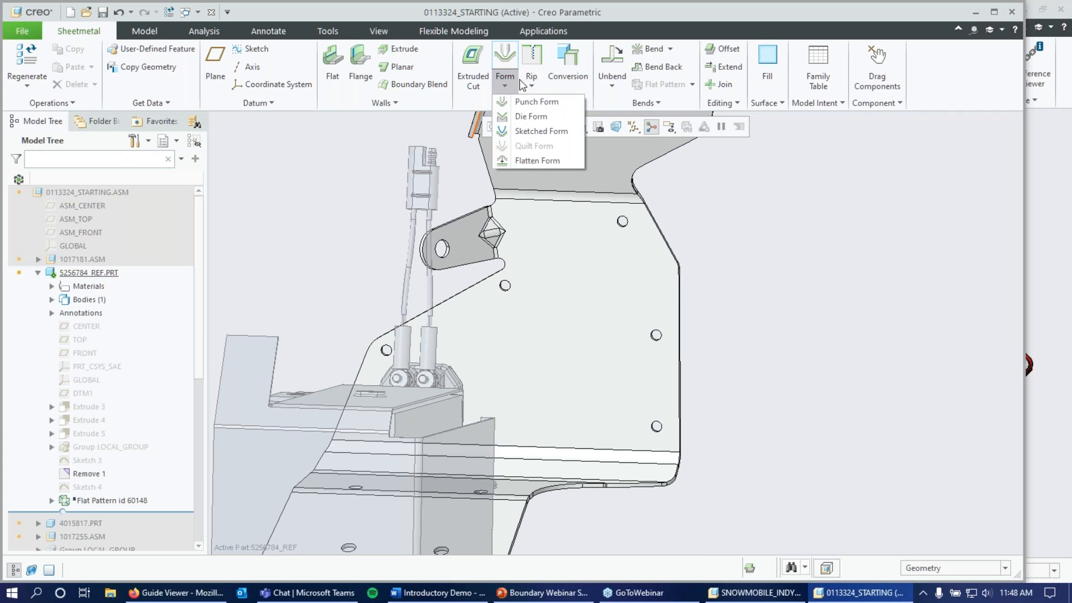
left_click(536, 102)
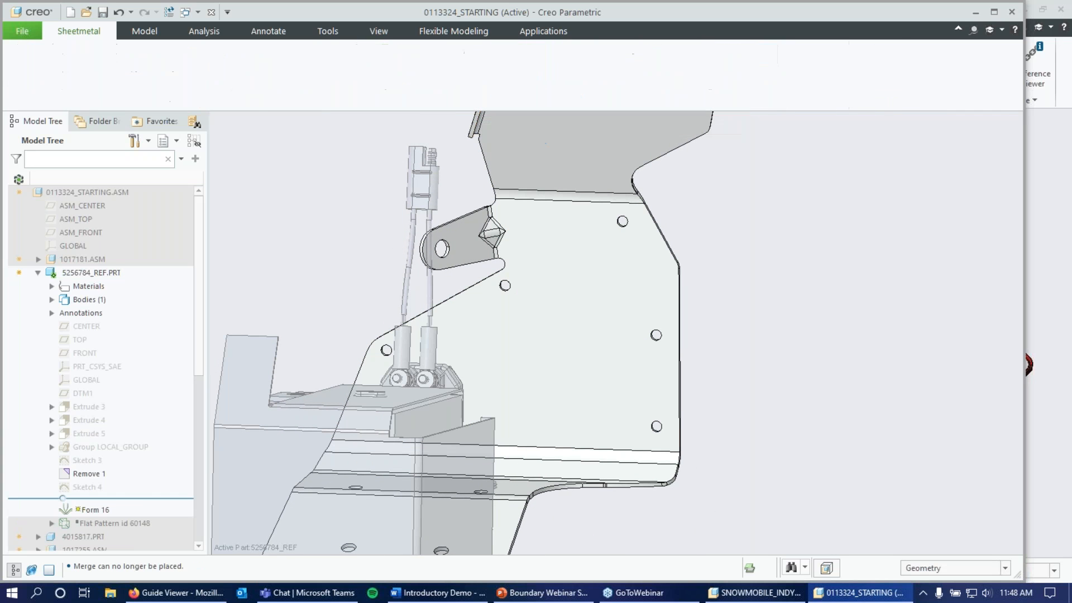
left_click(215, 73)
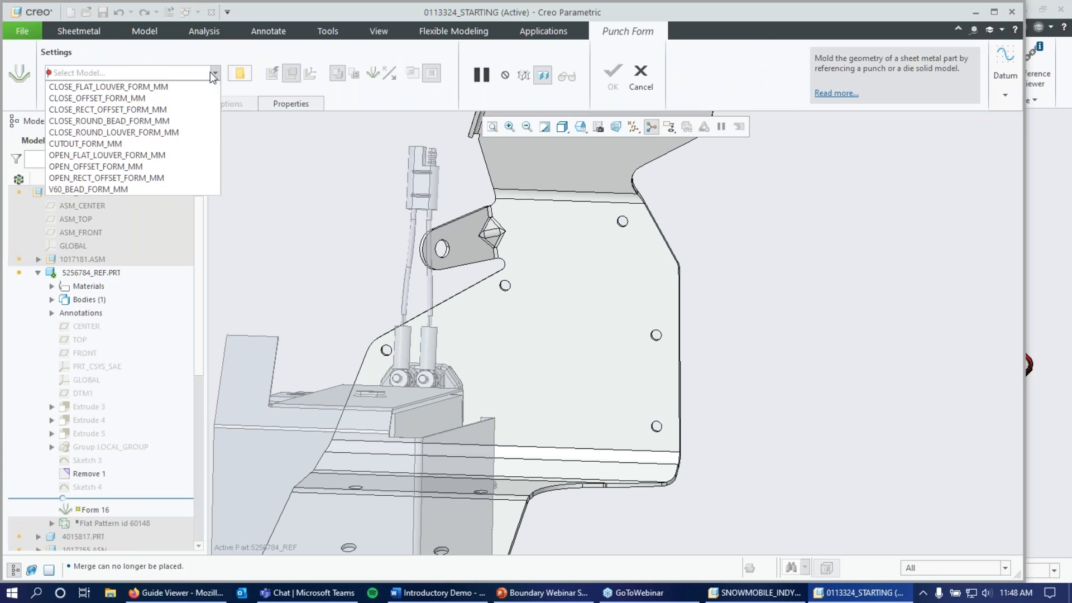
mouse_move(161, 90)
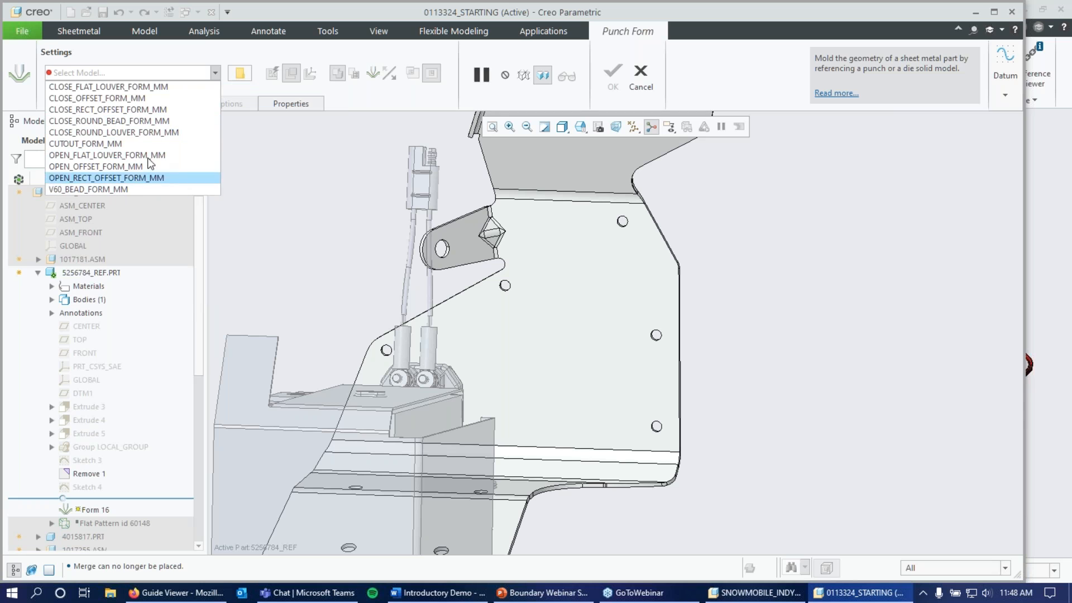
mouse_move(133, 158)
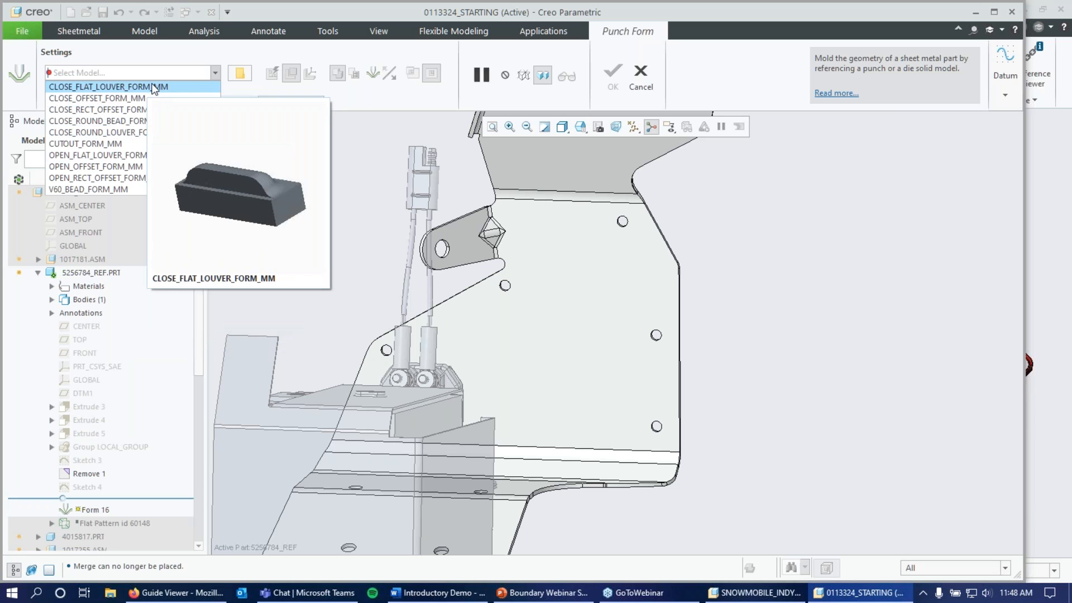
Load open_offset_form.prt from the working directory as the punch model
left_click(241, 70)
left_click(240, 73)
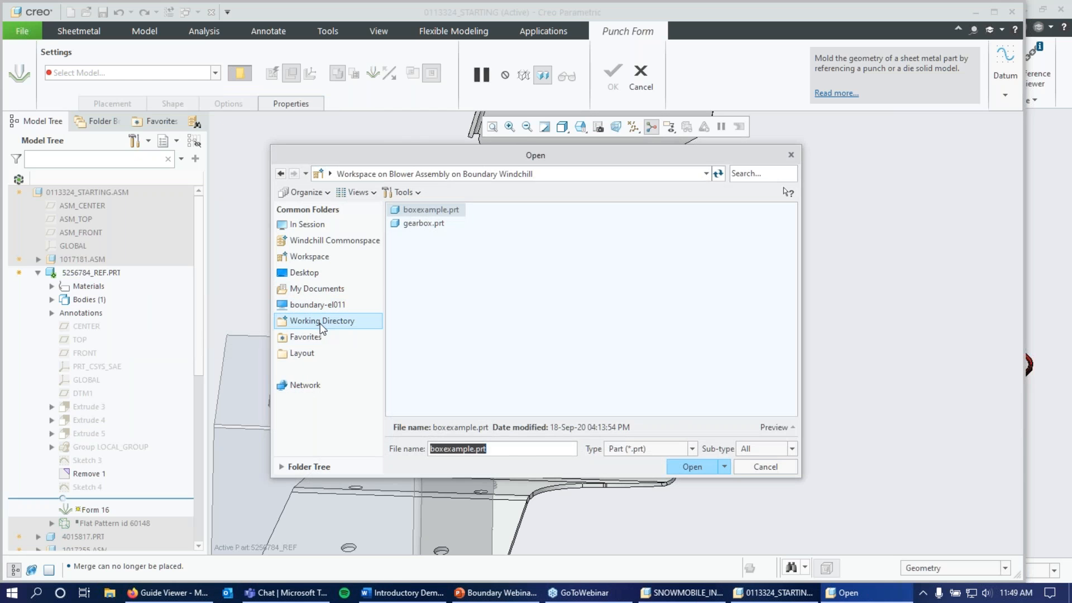
left_click(322, 323)
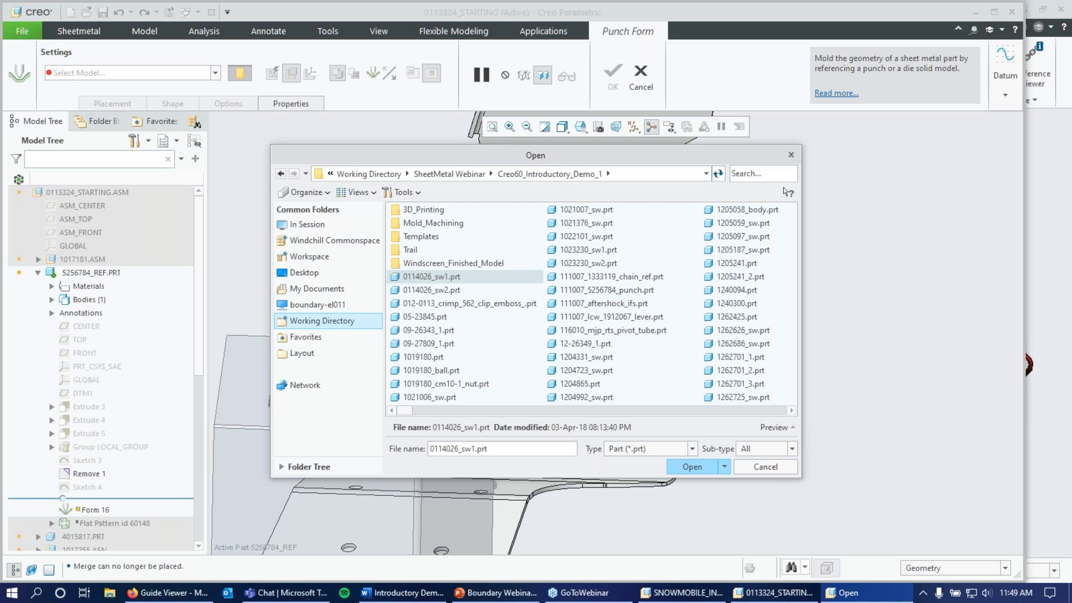
key("alt+Tab")
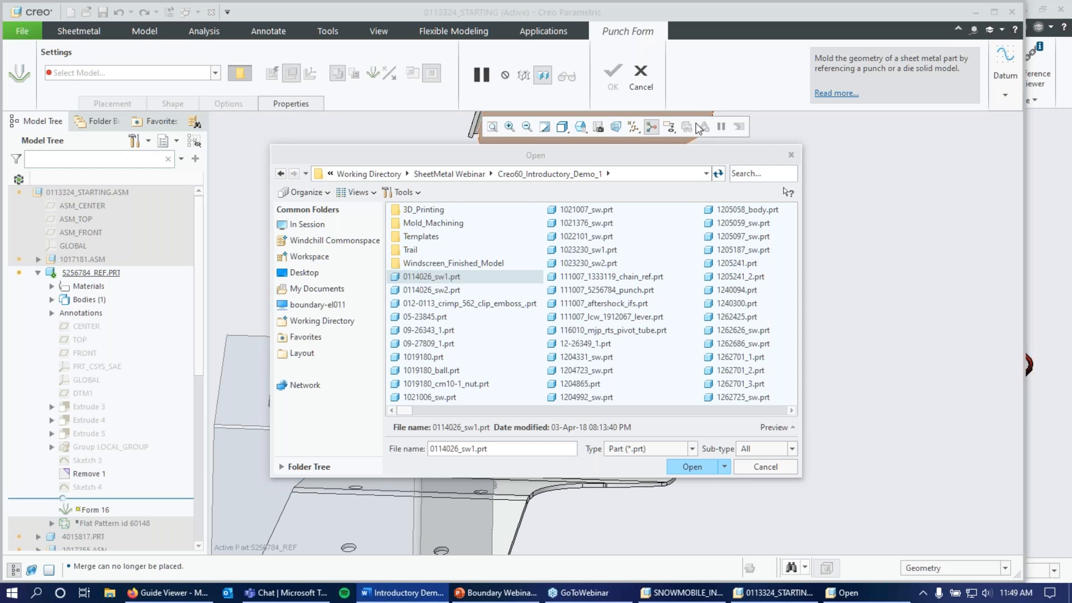
left_click(748, 174)
type("open")
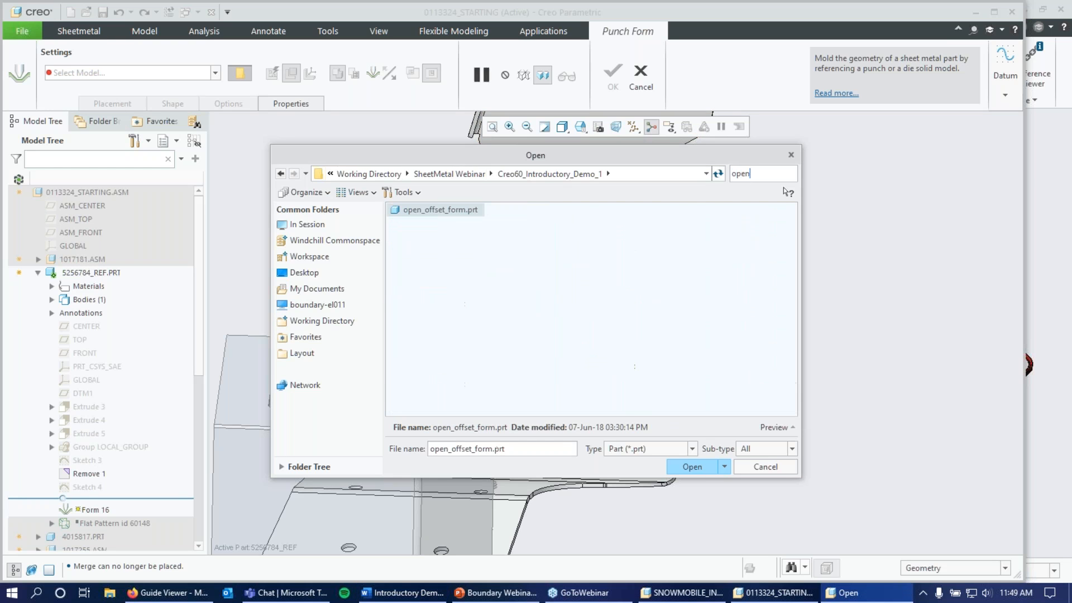
key("Return")
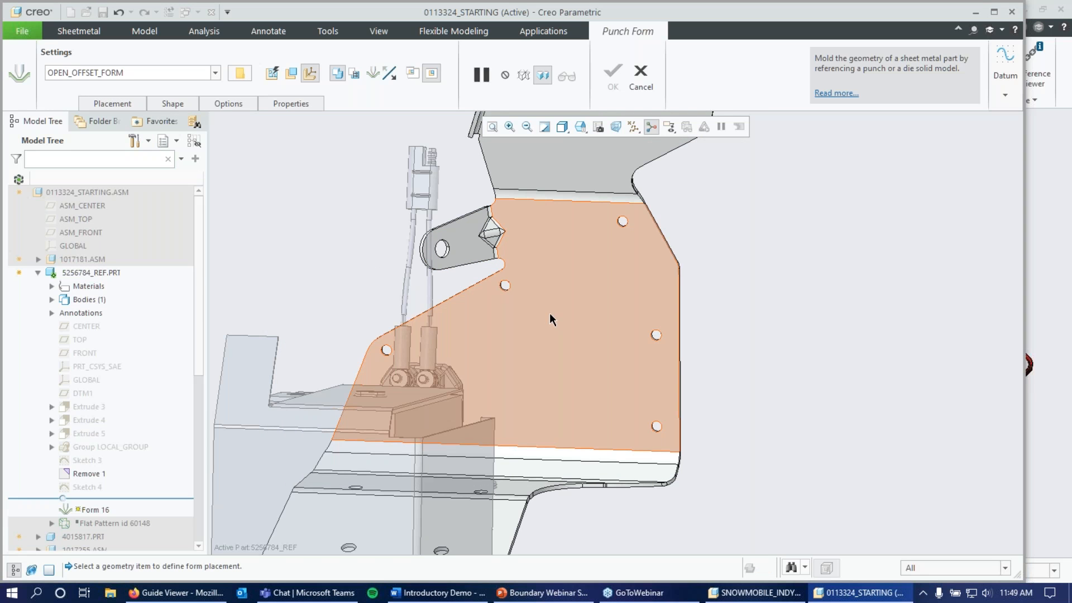
Place the punch form on the large wall and reference its offsets to the straight side edge and the upper bend edge
left_click(547, 310)
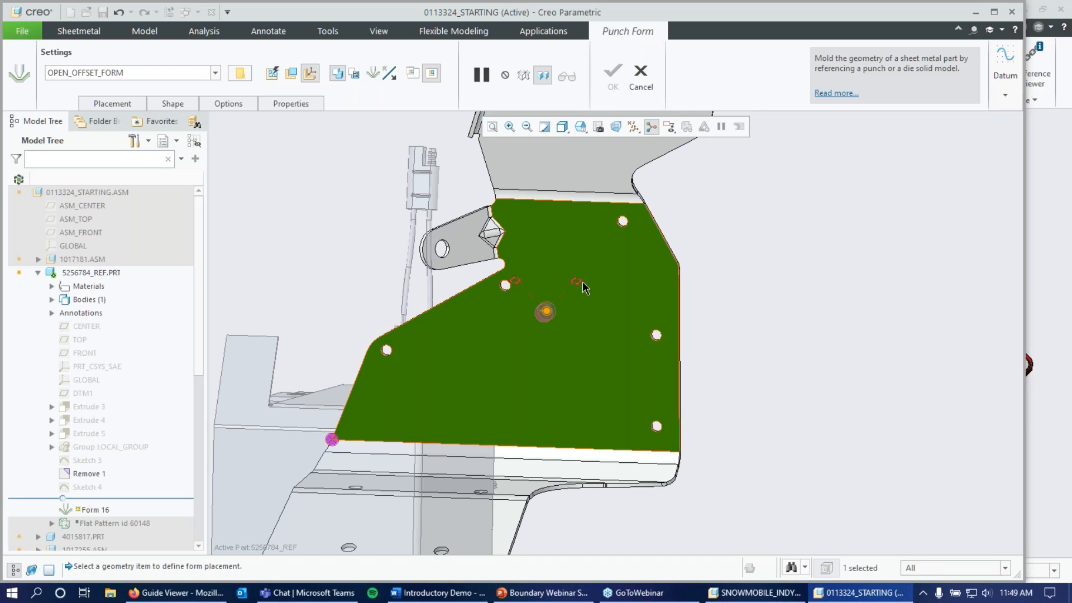
left_click_drag(578, 281, 678, 315)
left_click_drag(547, 269, 546, 200)
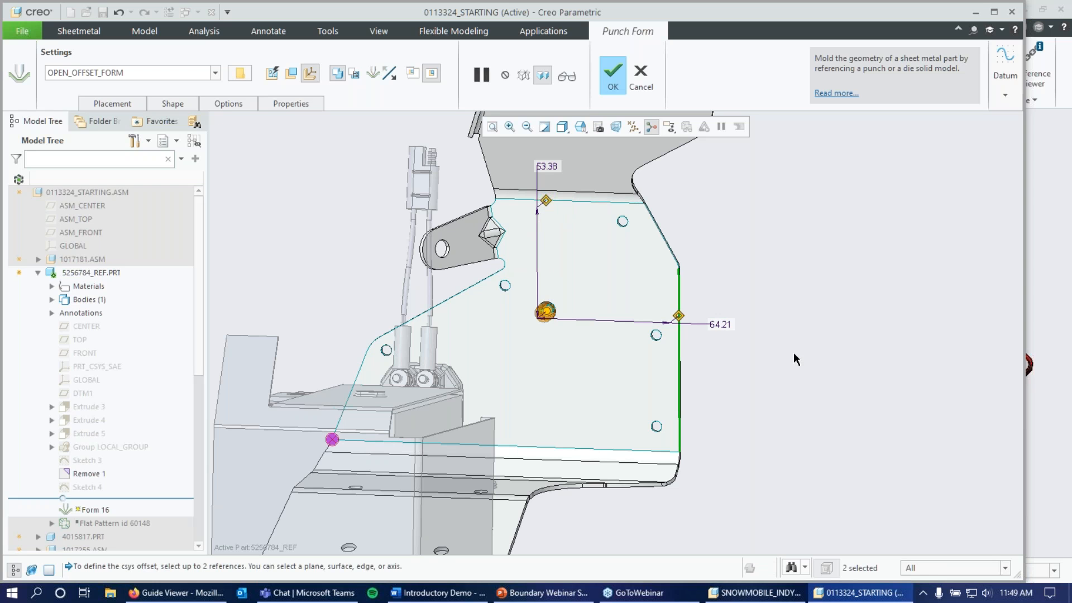
Set the form's offsets to 70 from the side edge and 19 from the upper bend edge, and complete the punch form
double_click(719, 324)
type("70")
key("Return")
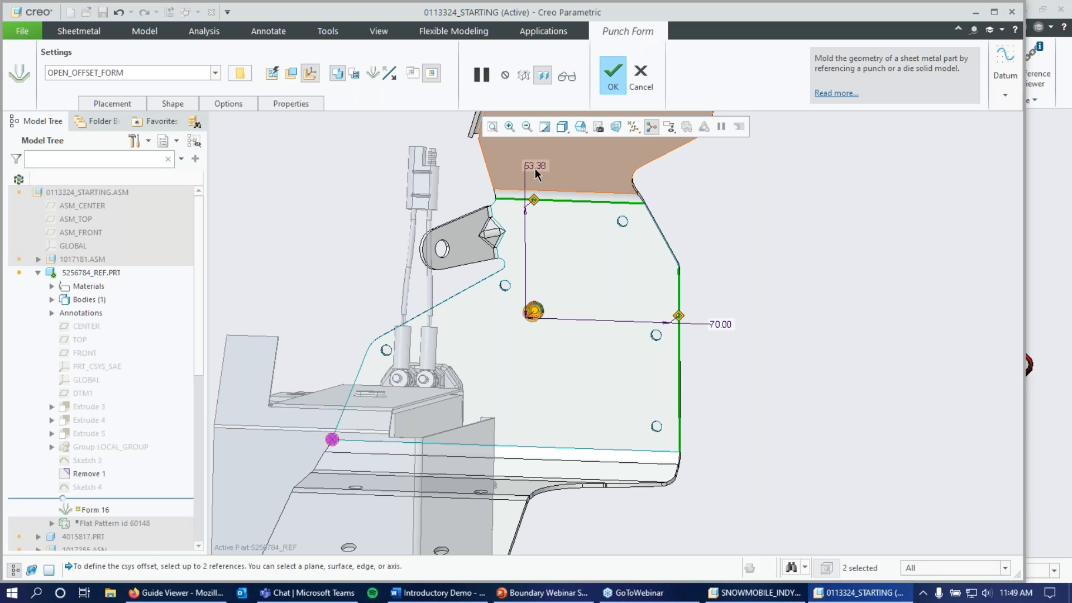
double_click(534, 167)
type("19")
key("Return")
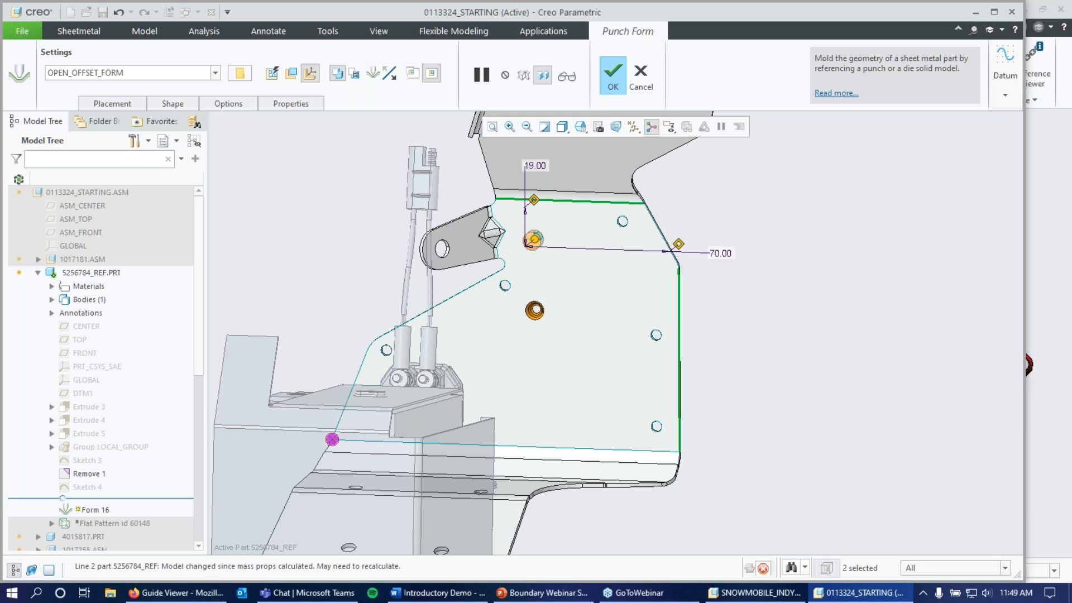
left_click(615, 77)
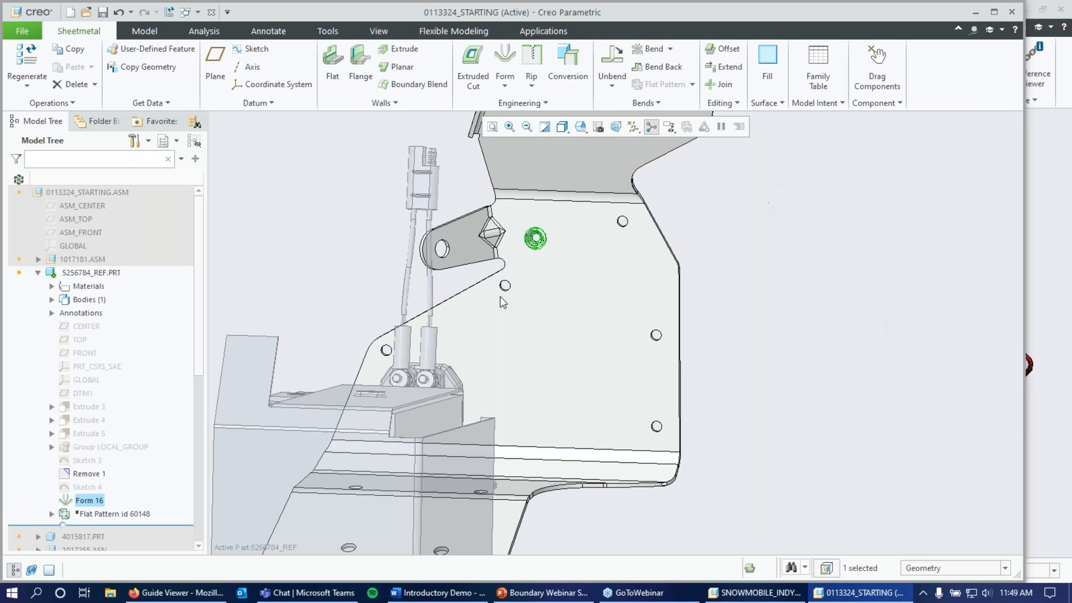
Try to pattern the punch form with the Dimension pattern type
left_click(144, 30)
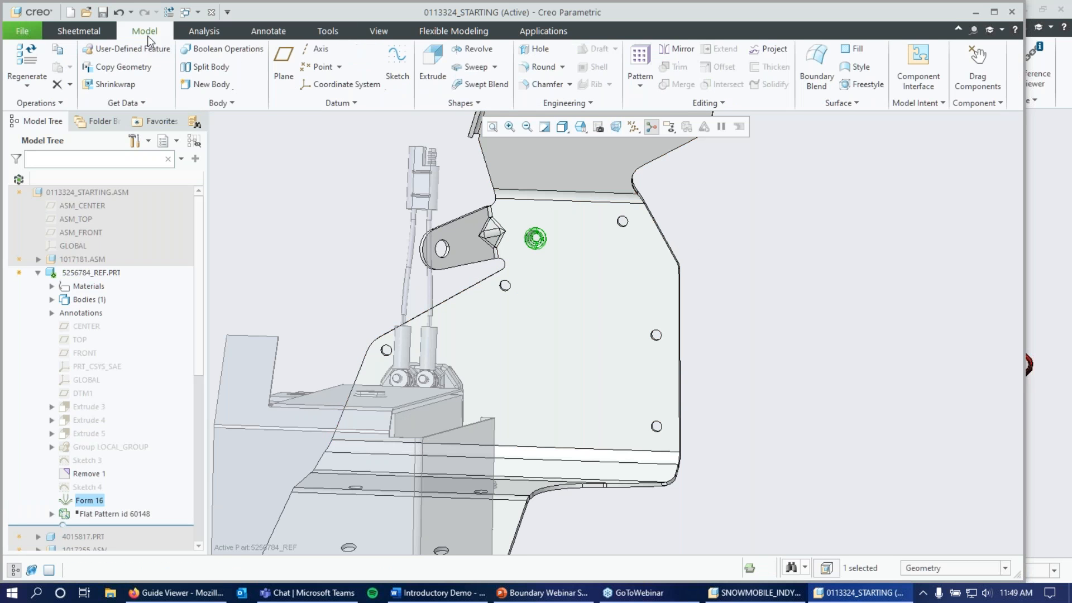
left_click(639, 61)
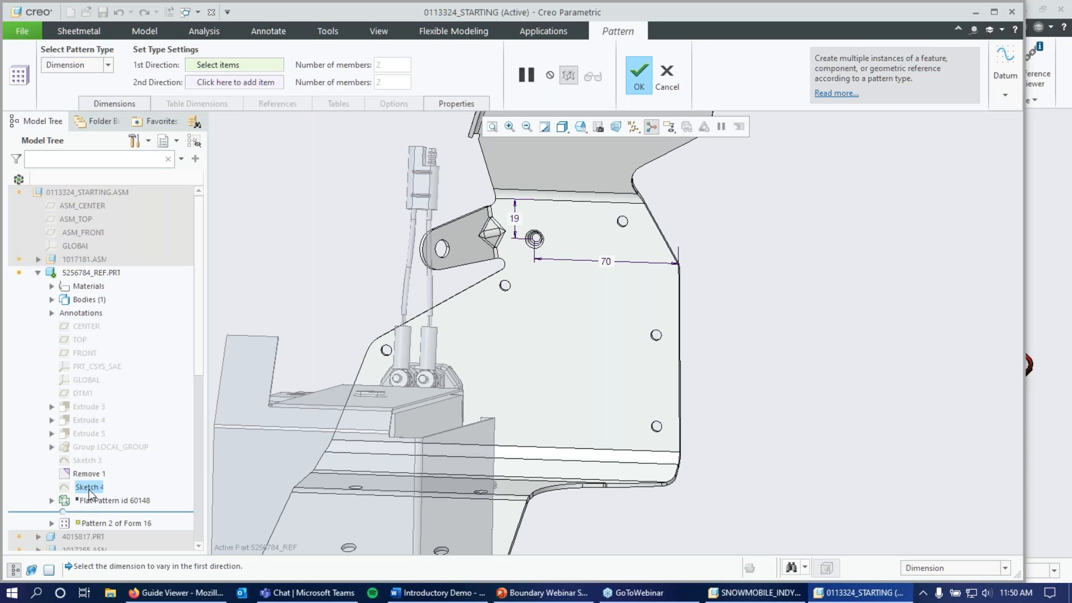
left_click(638, 75)
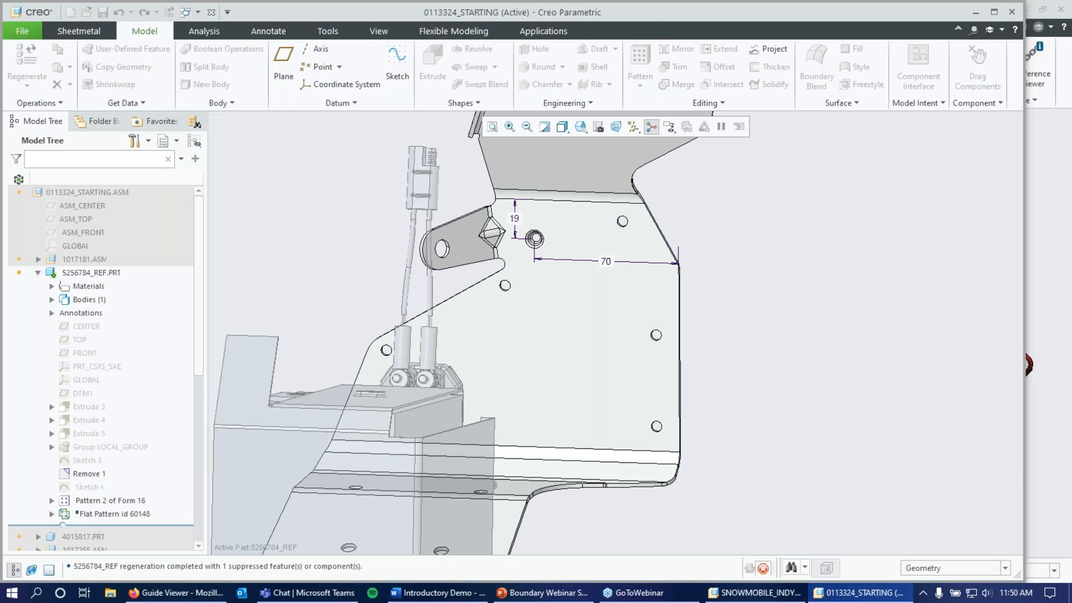
left_click(89, 487)
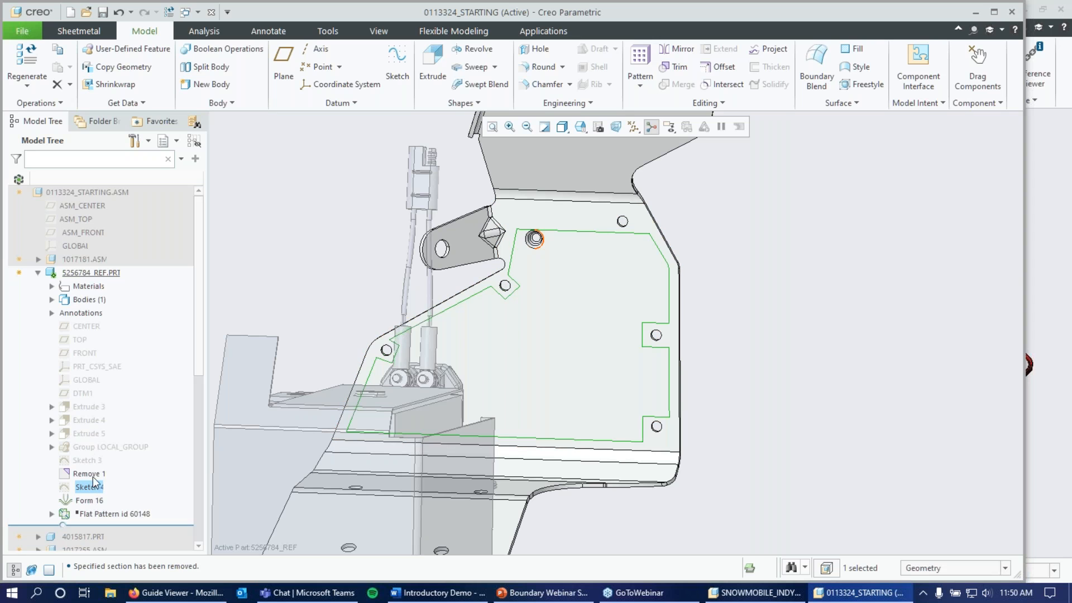
Set up a Fill pattern of the punch form Form 16, bounded by Sketch 4
left_click(83, 500)
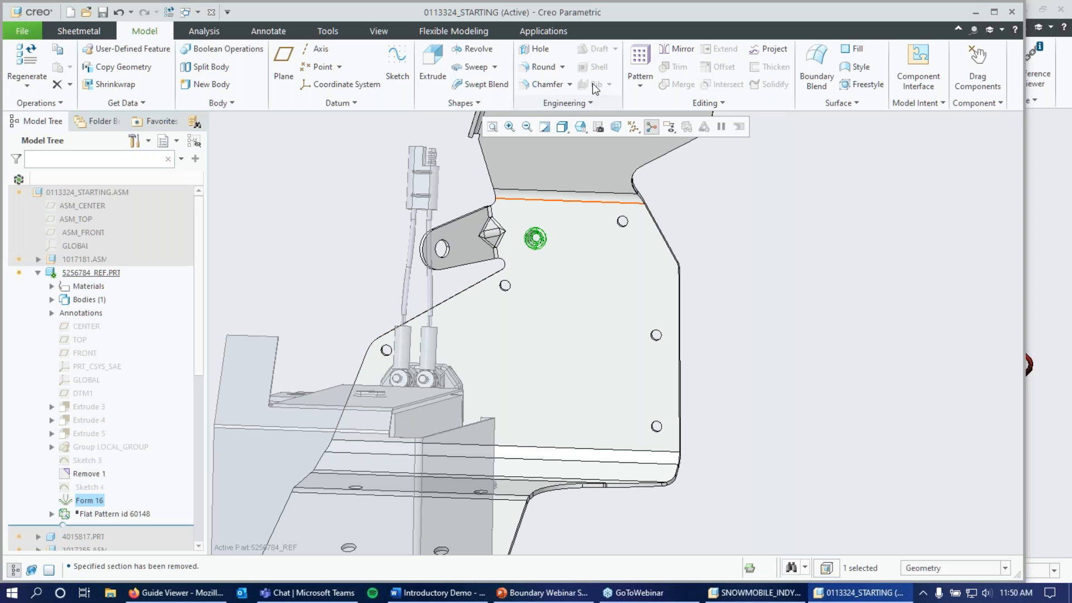
left_click(640, 59)
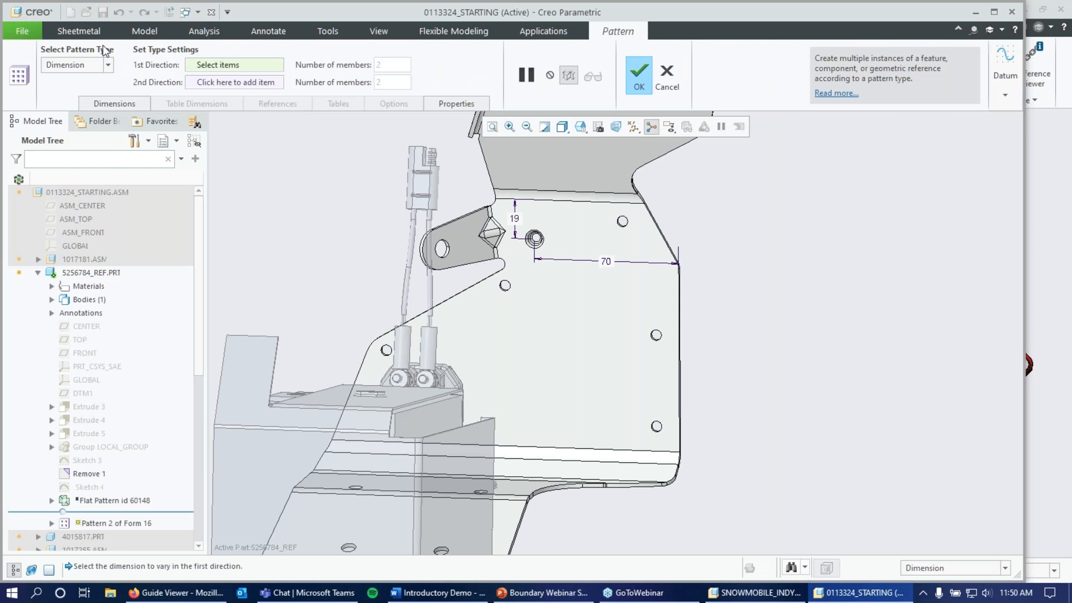
left_click(108, 64)
left_click(55, 110)
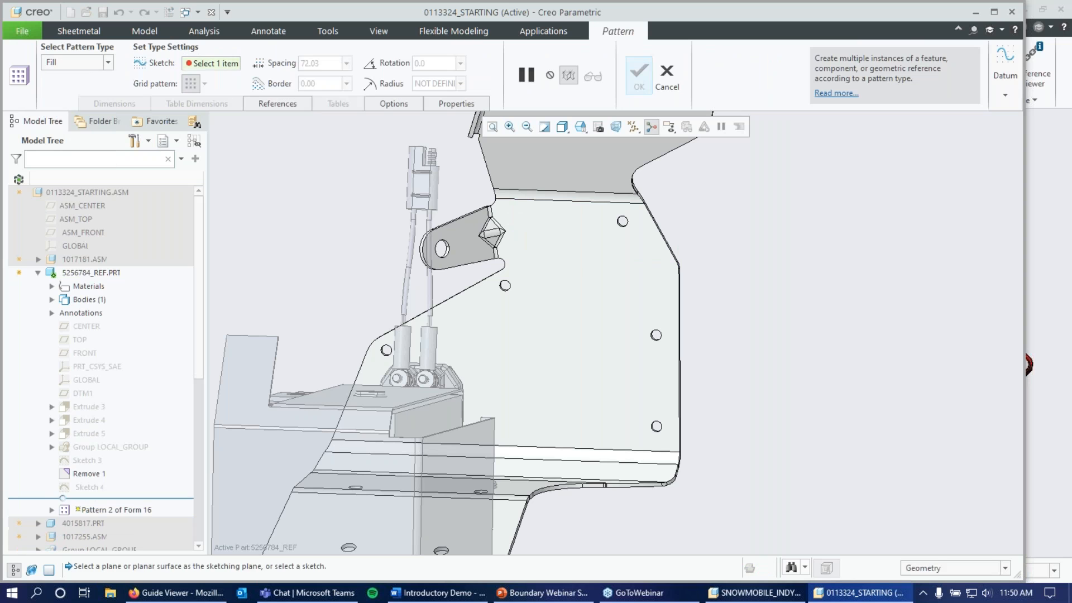
left_click(79, 487)
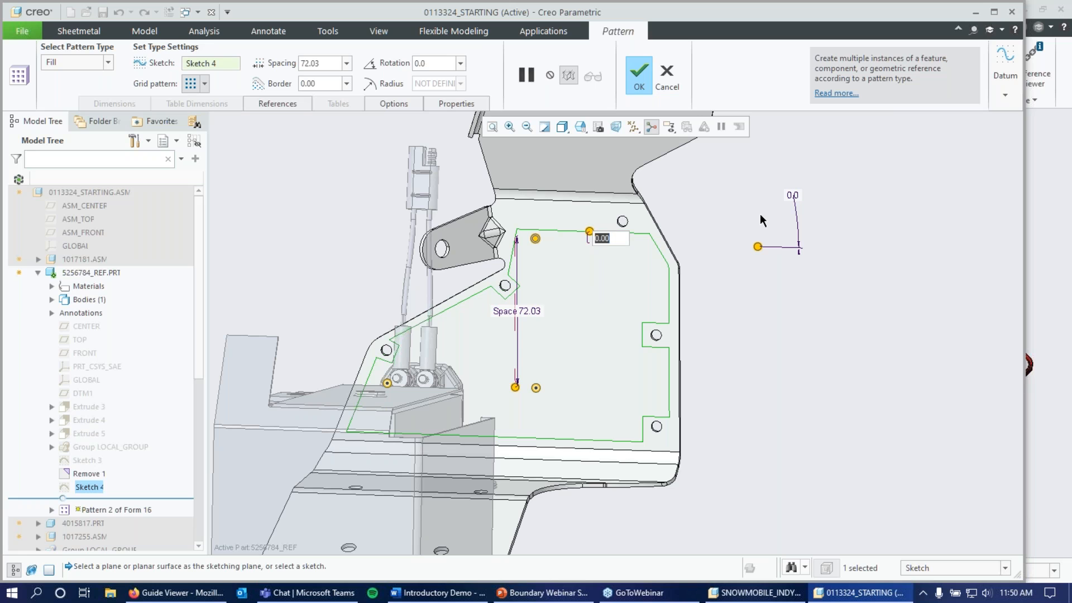
Set the fill pattern's border to 4 and its spacing to 15, and create the pattern
type("-4")
key("Return")
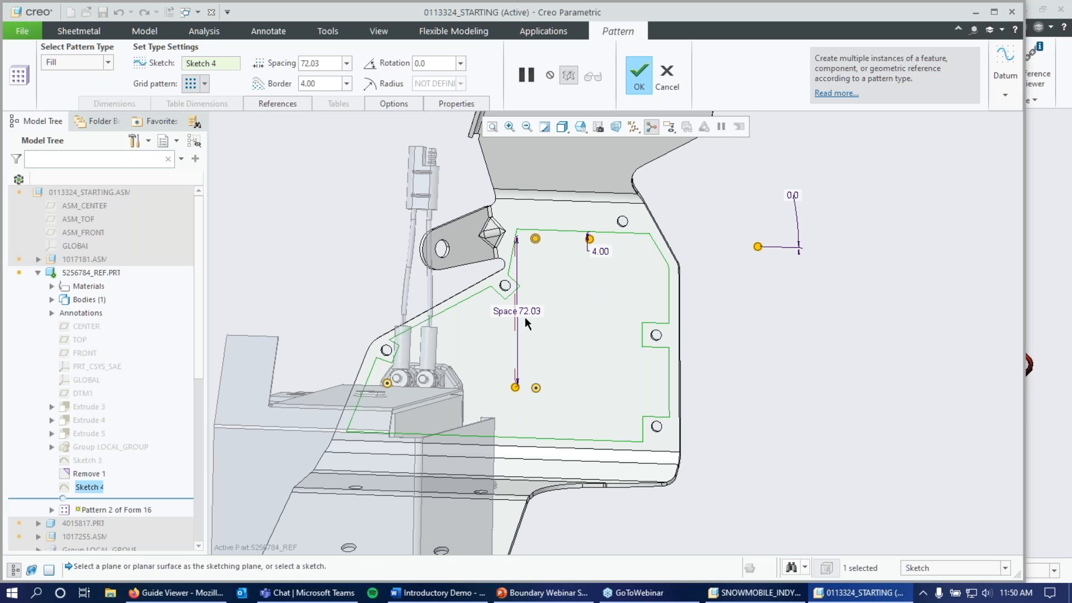
double_click(531, 310)
type("15")
key("Return")
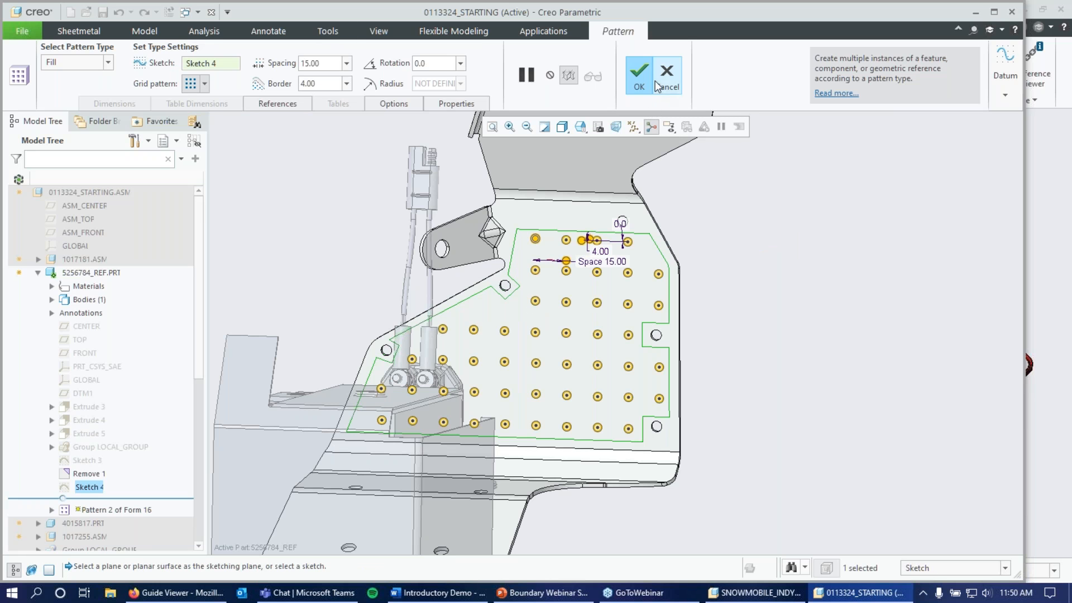
left_click(639, 73)
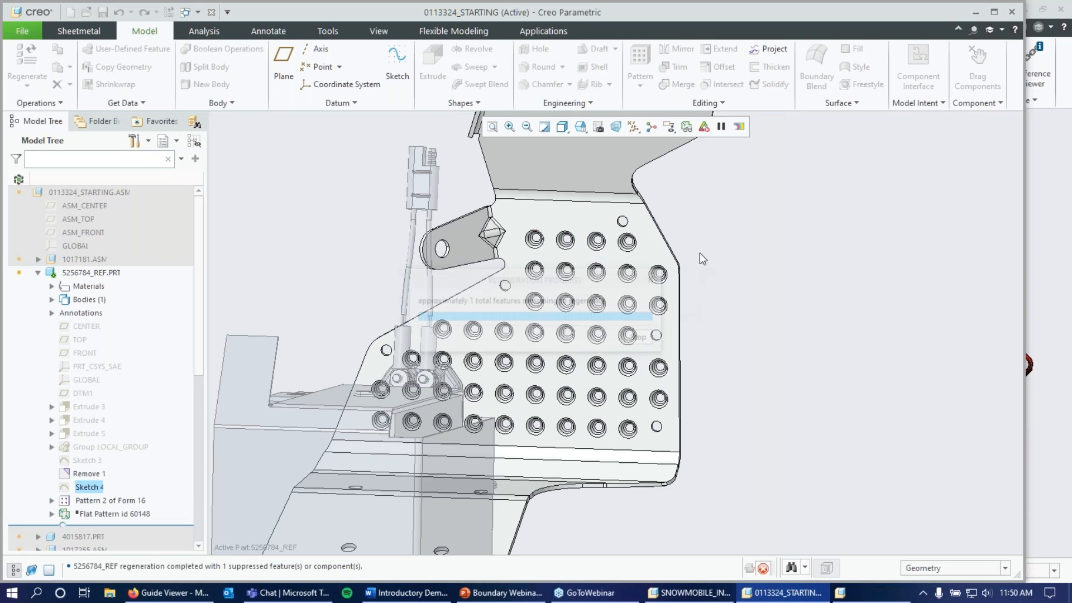
Examine the patterned punch forms from both sides of the wall, up close and in the whole bracket
left_click(811, 330)
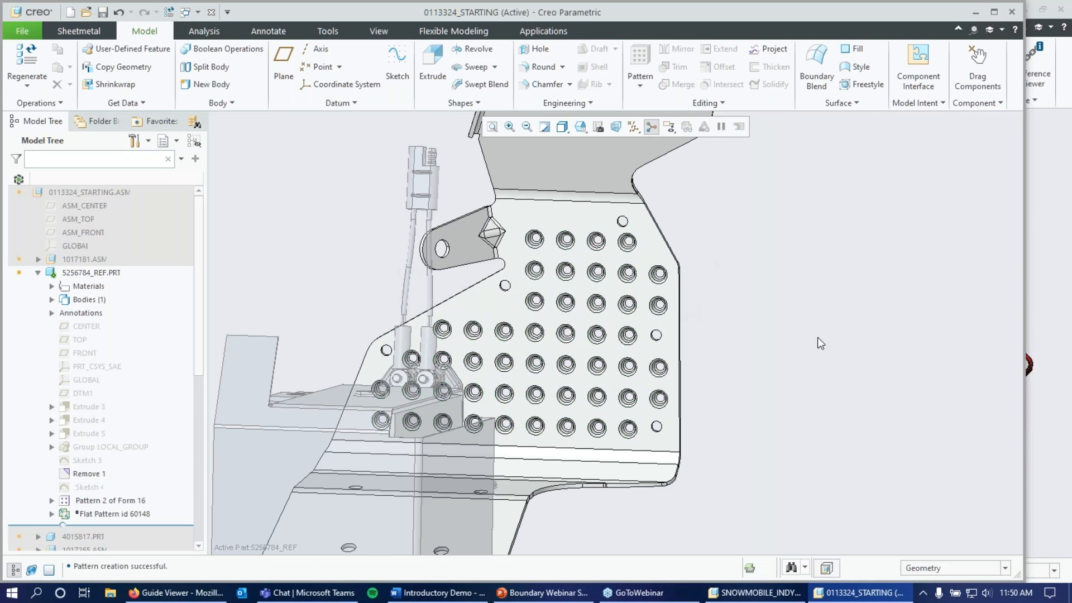
middle_click_drag(818, 337, 832, 338)
middle_click_drag(696, 366, 682, 362)
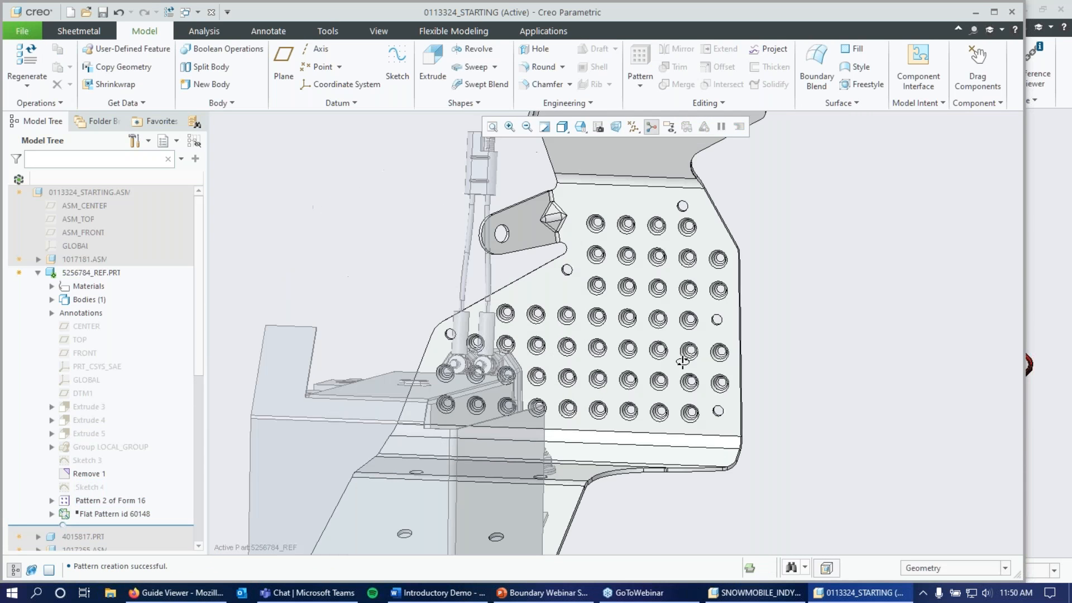
left_click(581, 127)
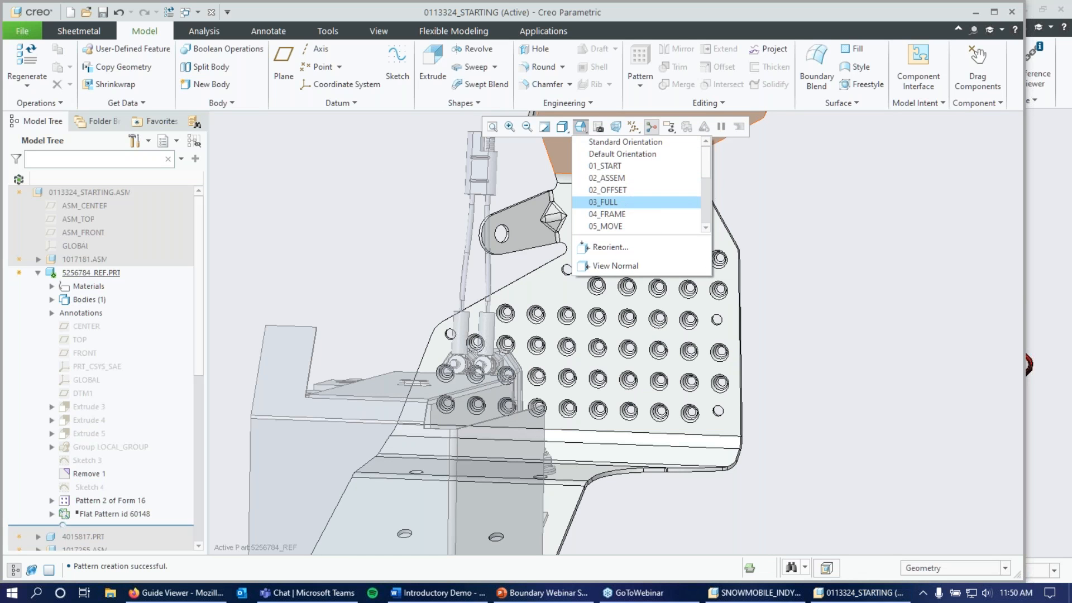
left_click(622, 203)
middle_click_drag(861, 315, 927, 322)
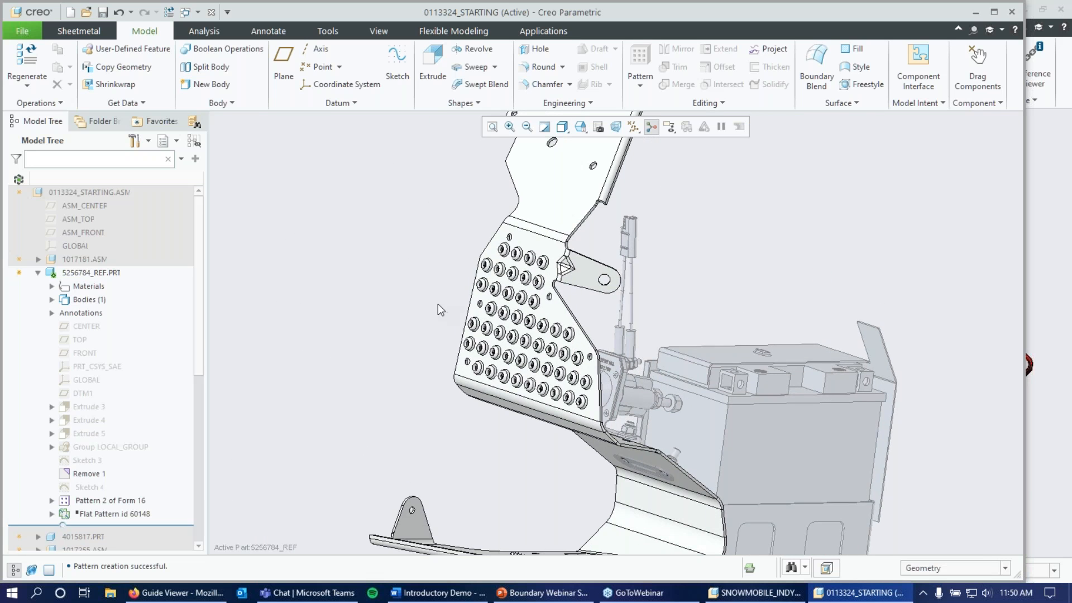
scroll(438, 306, "down", 3)
scroll(597, 333, "down", 1)
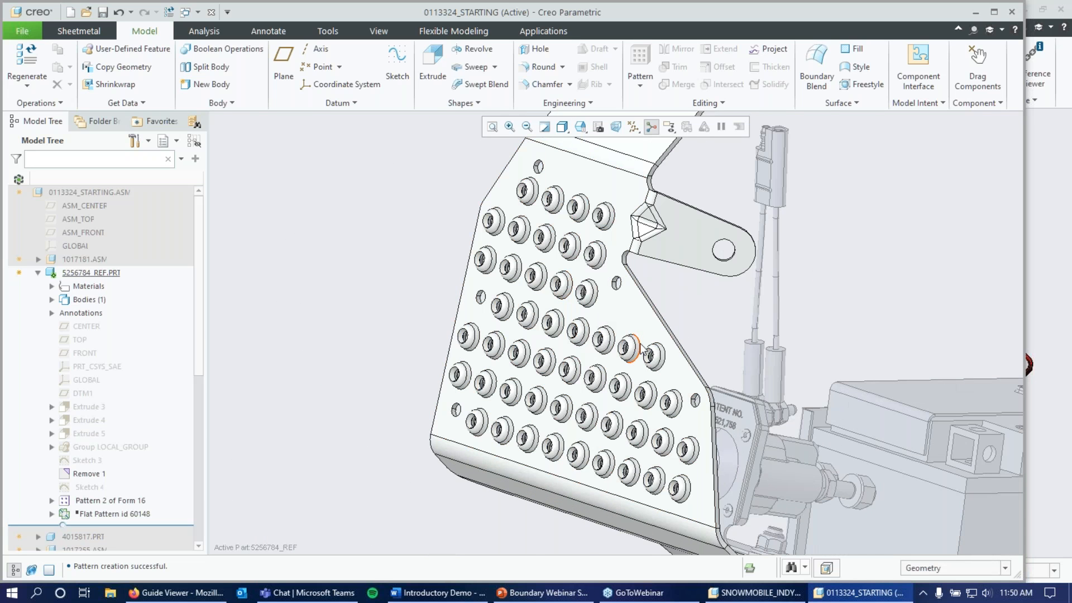
middle_click_drag(635, 349, 627, 342)
scroll(715, 283, "up", 3)
middle_click_drag(568, 436, 512, 436)
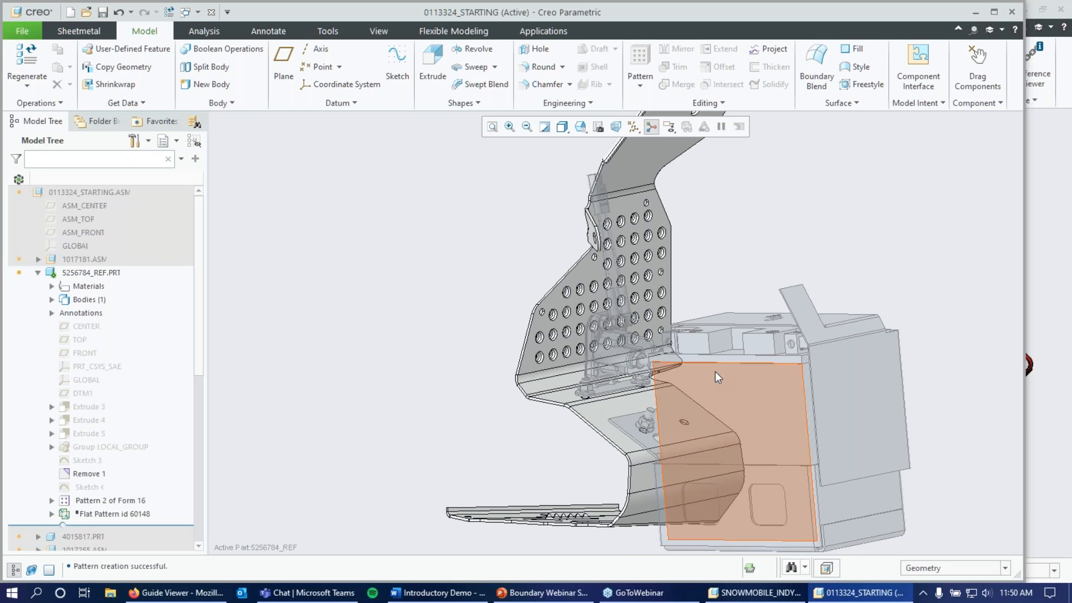
scroll(715, 370, "up", 3)
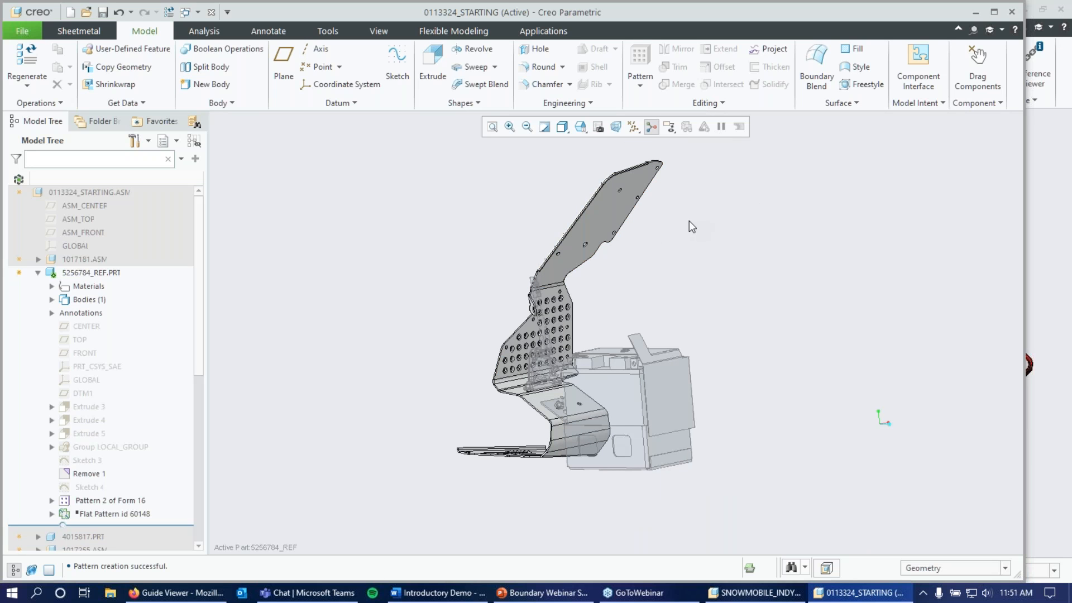
Open the 5256784_REF part in its own maximized window and dismiss the legacy annotations notice for good
left_click(994, 13)
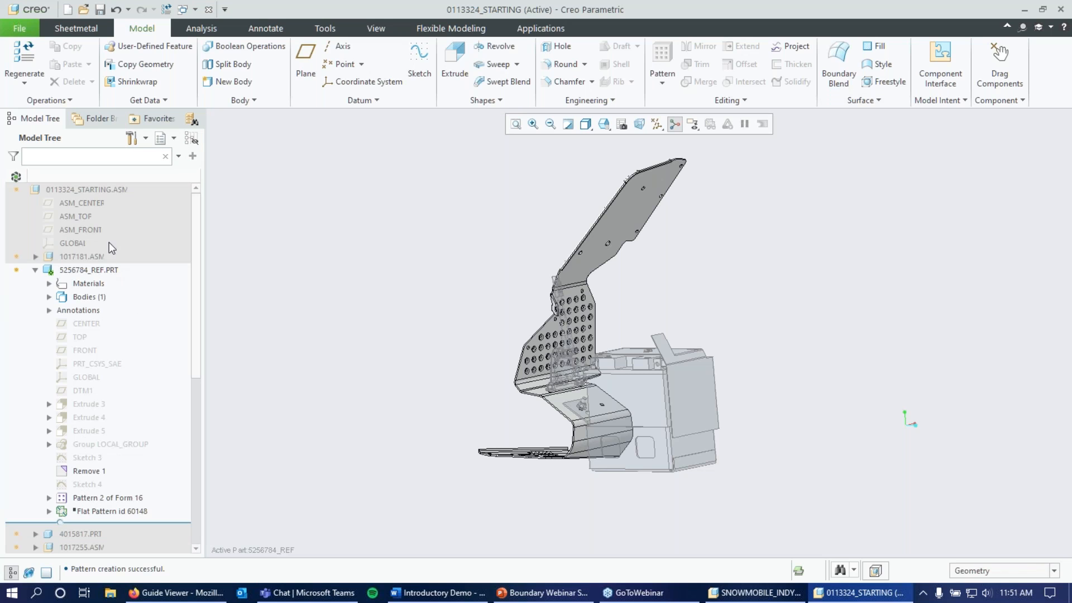
left_click(74, 270)
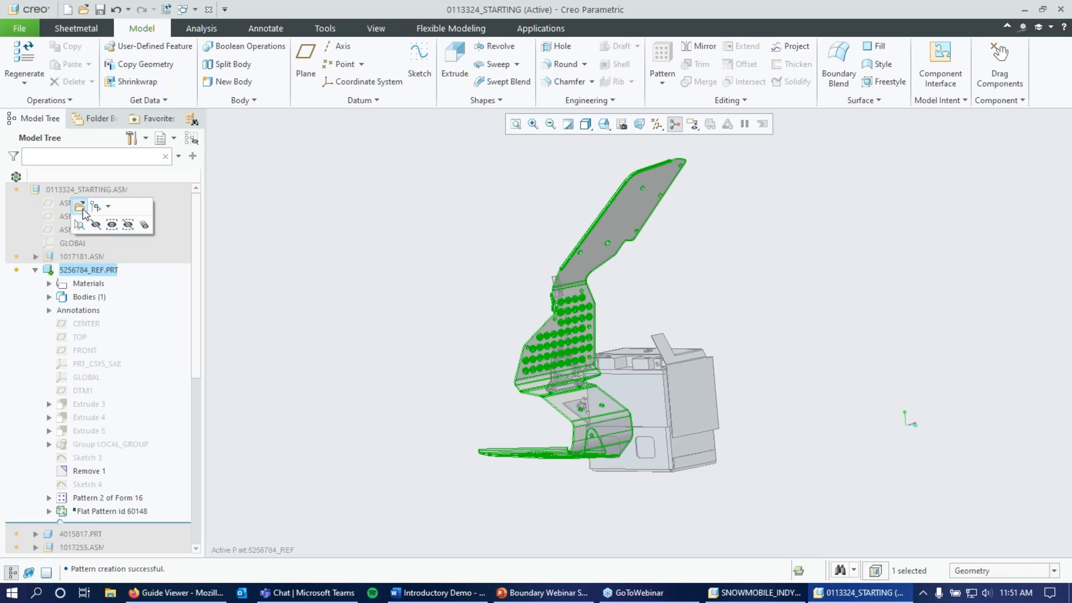
left_click(81, 209)
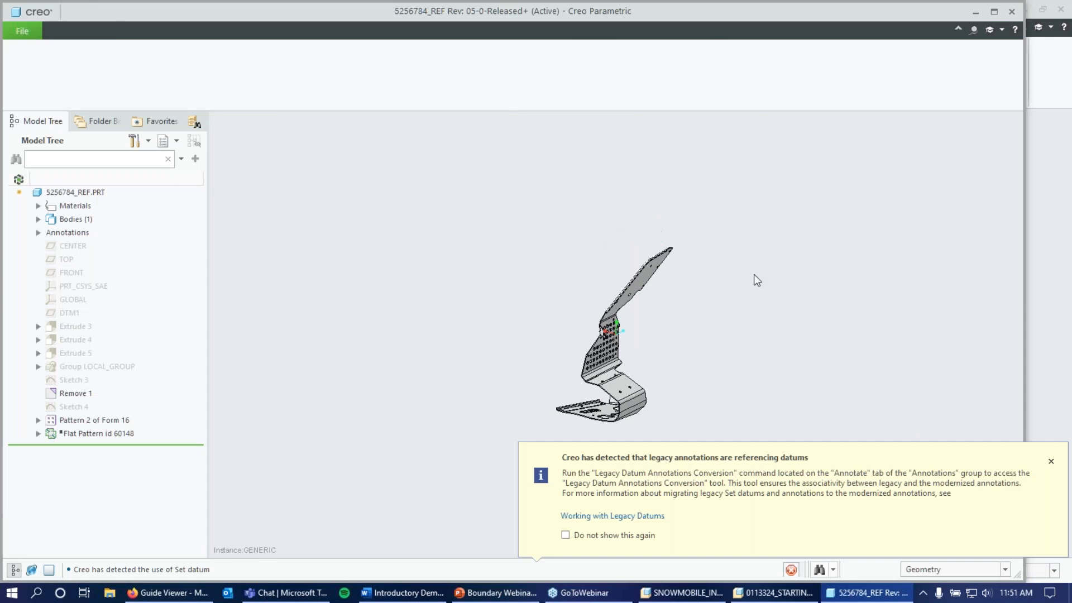
left_click(605, 537)
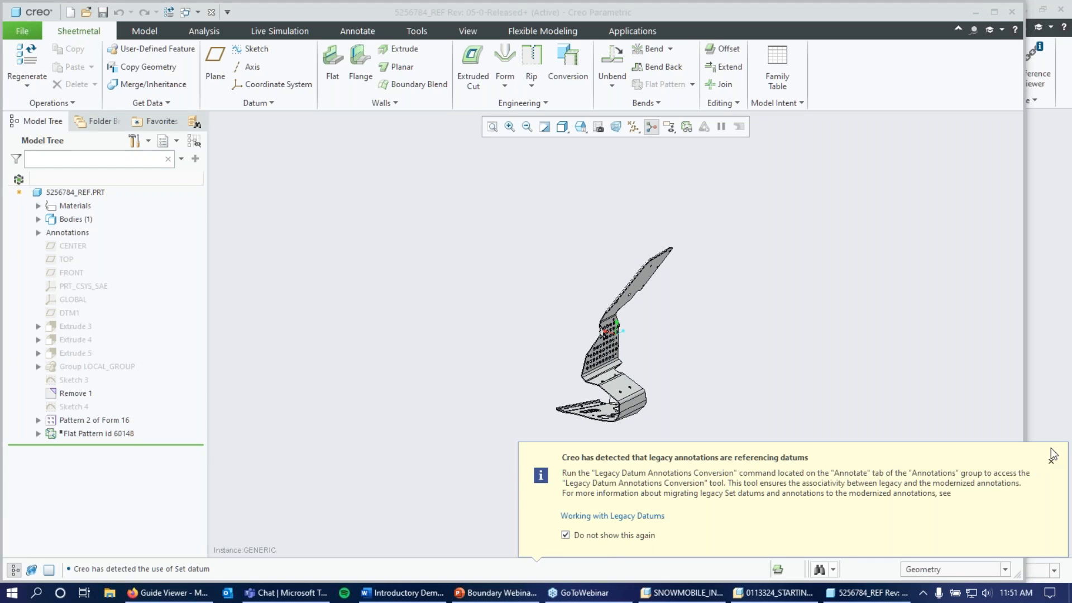
left_click(1052, 460)
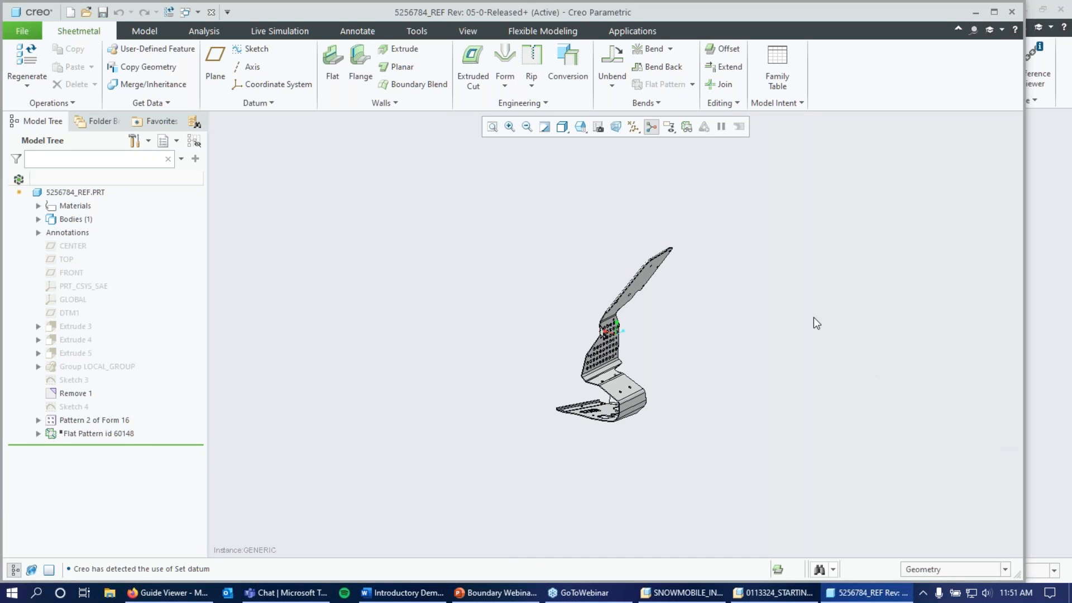
left_click(993, 12)
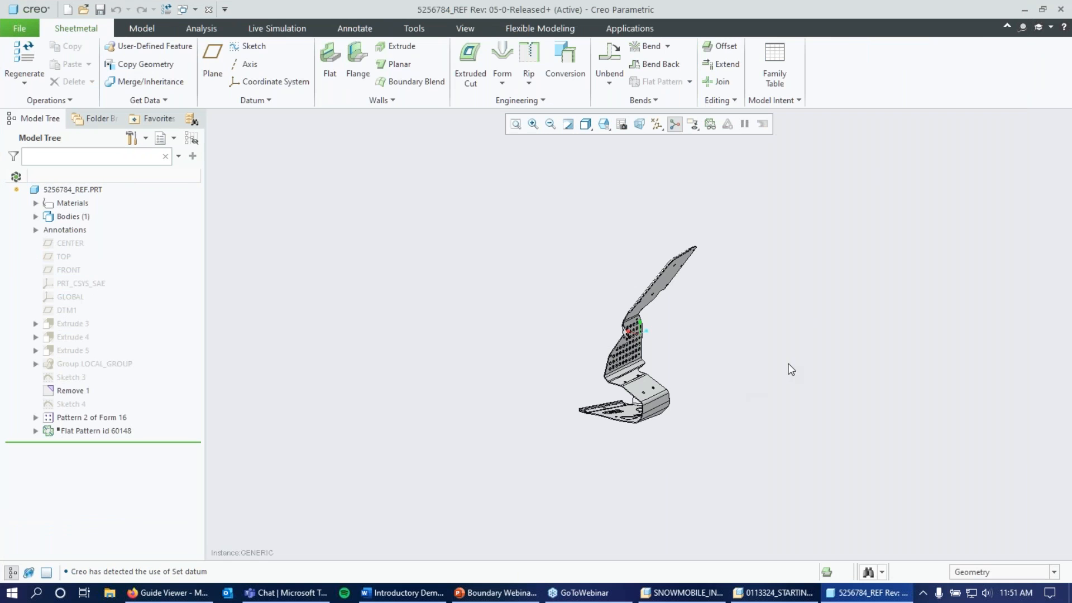
Resume the suppressed Flat Pattern feature to flatten the whole bracket, including the patterned punch forms
scroll(659, 363, "up", 3)
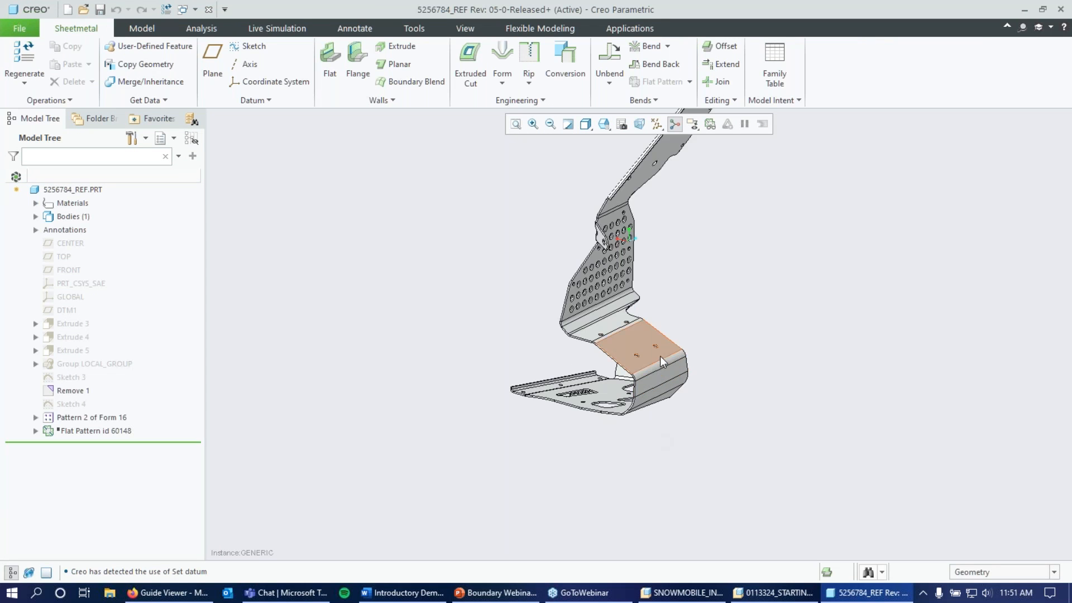
scroll(668, 288, "up", 4)
middle_click_drag(507, 282, 606, 286)
left_click(81, 431)
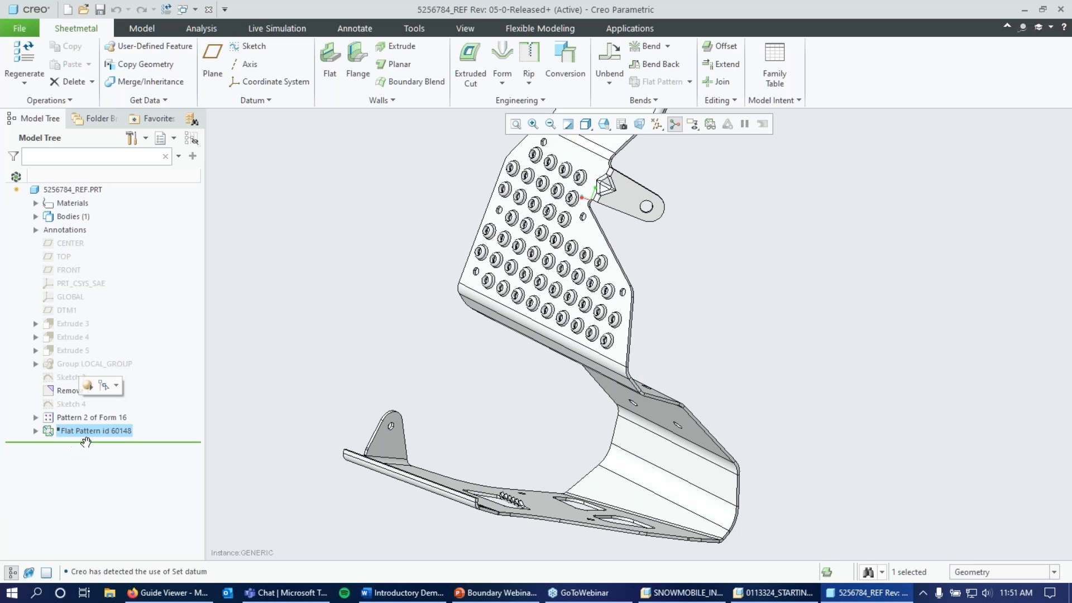
left_click(88, 386)
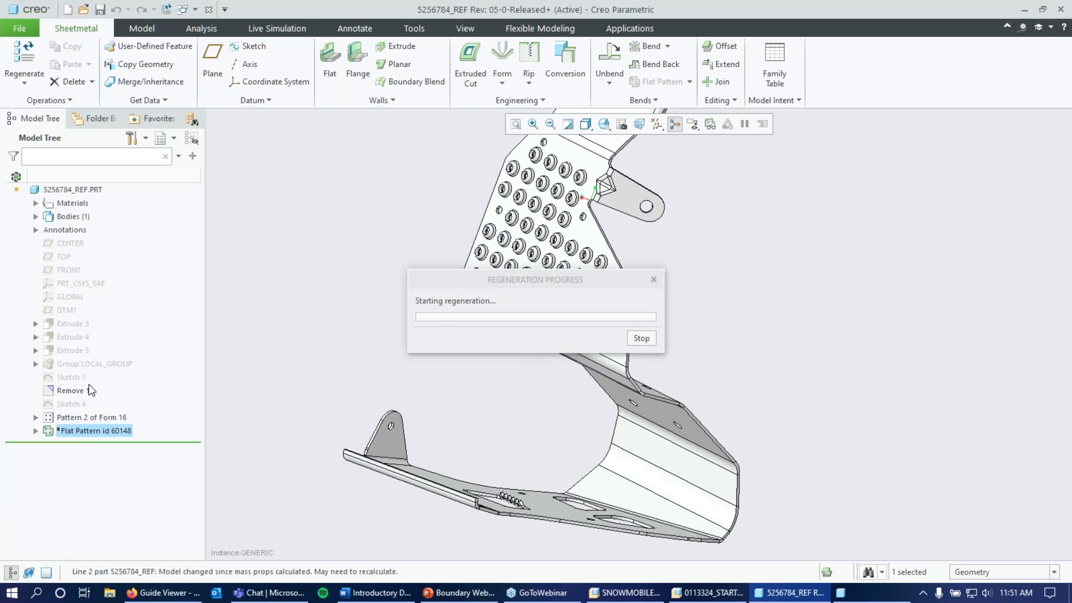
scroll(627, 428, "up", 3)
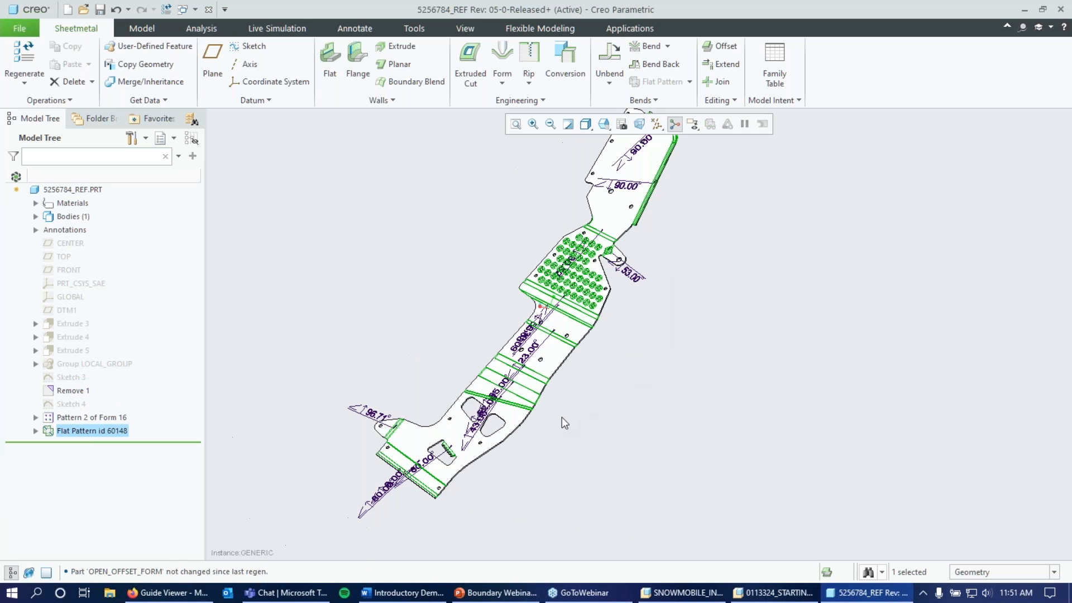
scroll(451, 327, "down", 1)
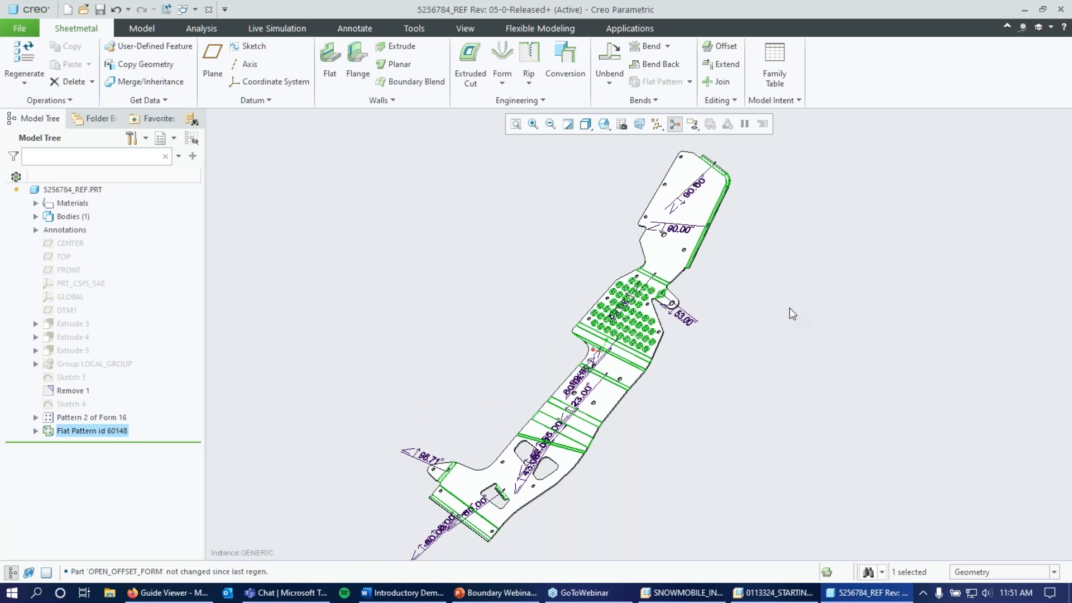
Look over the flattened bracket and suppress the Flat Pattern feature to restore the folded shape
left_click(789, 307)
scroll(789, 307, "up", 1)
middle_click_drag(744, 412, 816, 394)
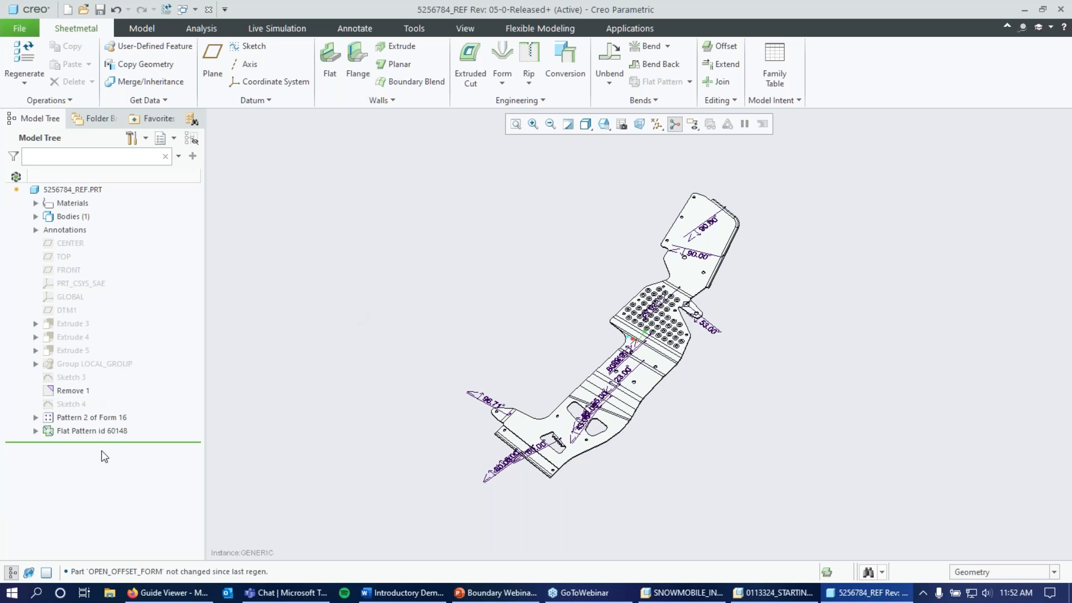
left_click(92, 433)
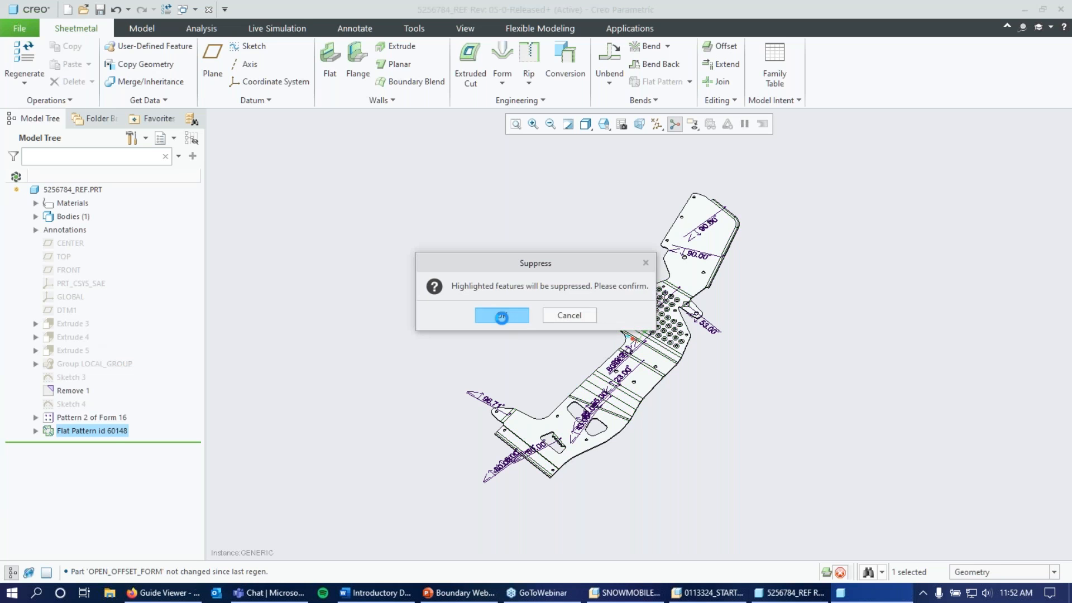
left_click(500, 313)
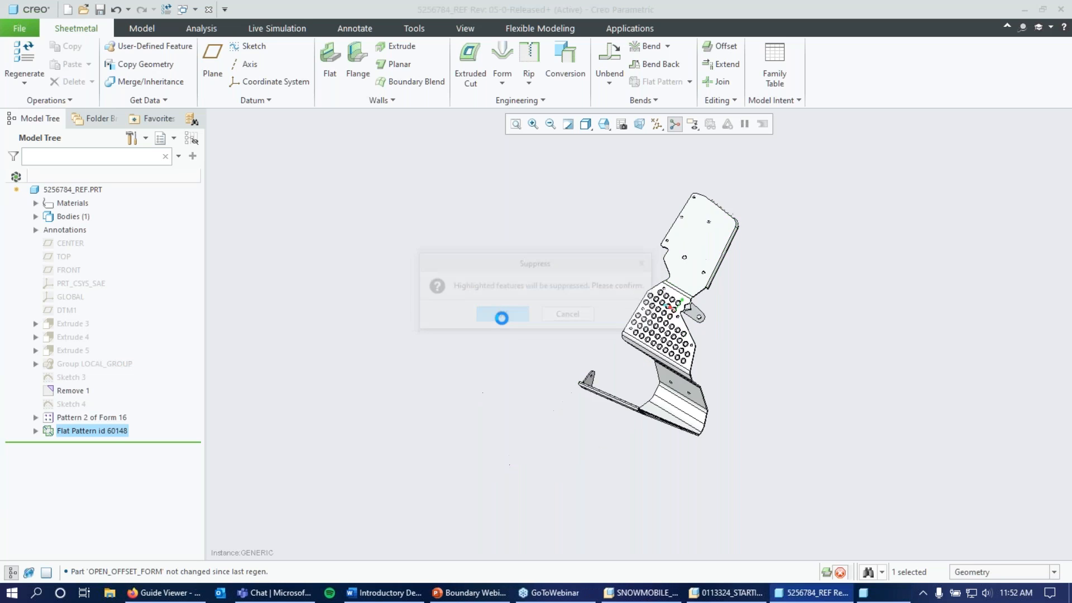
Show the docked flat pattern preview beside the folded bracket and close it again
left_click(714, 129)
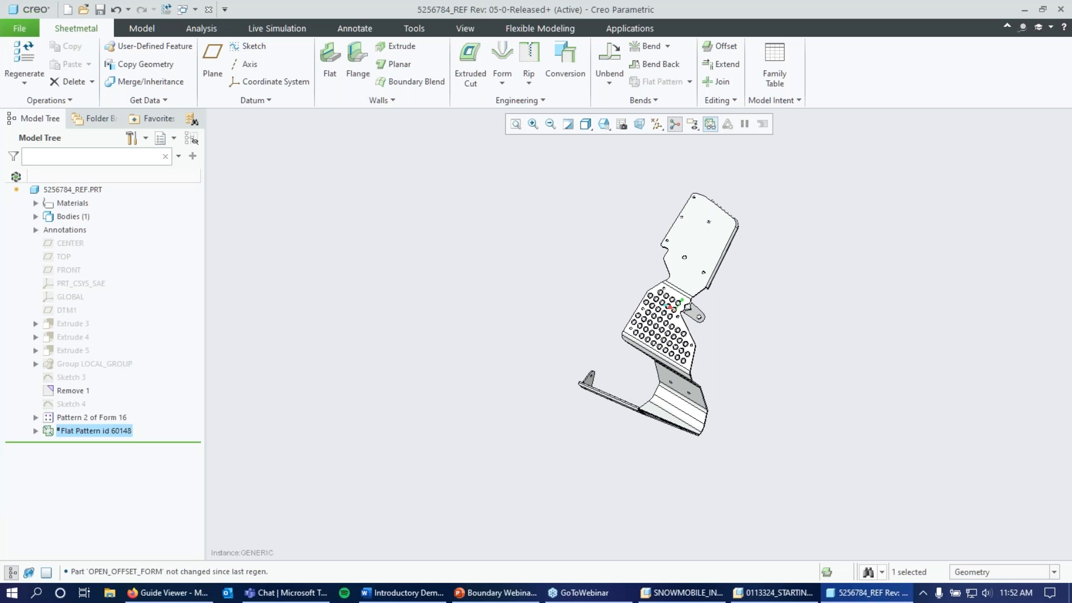
left_click_drag(931, 115, 380, 150)
mouse_move(380, 233)
middle_mouse_down()
mouse_move(372, 220)
mouse_move(371, 229)
mouse_move(395, 212)
mouse_move(400, 232)
mouse_move(376, 211)
mouse_move(369, 247)
mouse_move(370, 226)
mouse_move(374, 245)
mouse_move(413, 239)
mouse_move(401, 243)
mouse_move(408, 223)
mouse_move(389, 219)
mouse_move(398, 238)
middle_mouse_up()
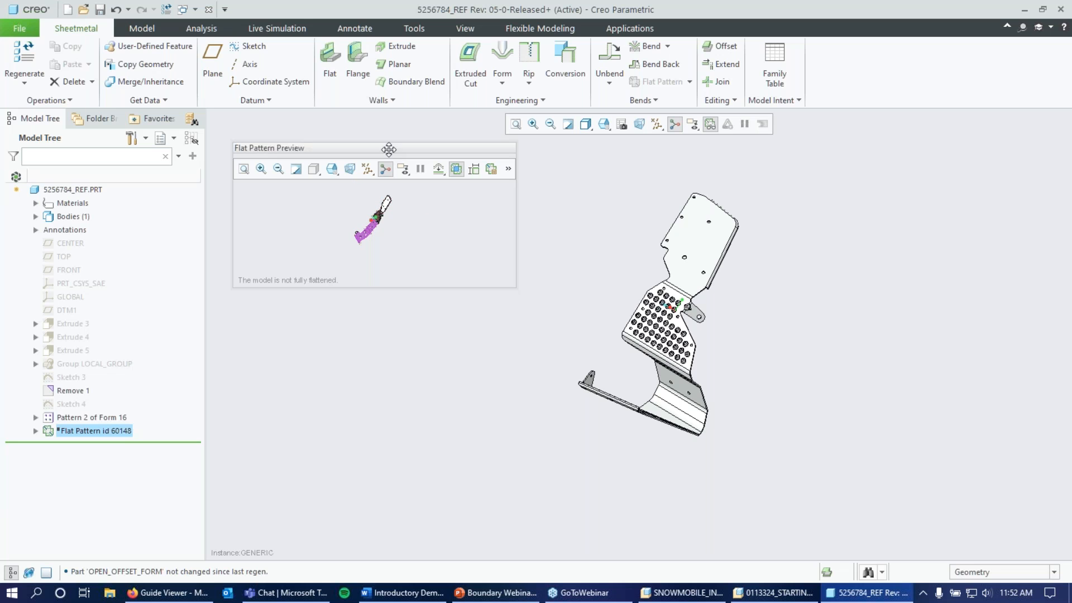
left_click_drag(387, 148, 396, 176)
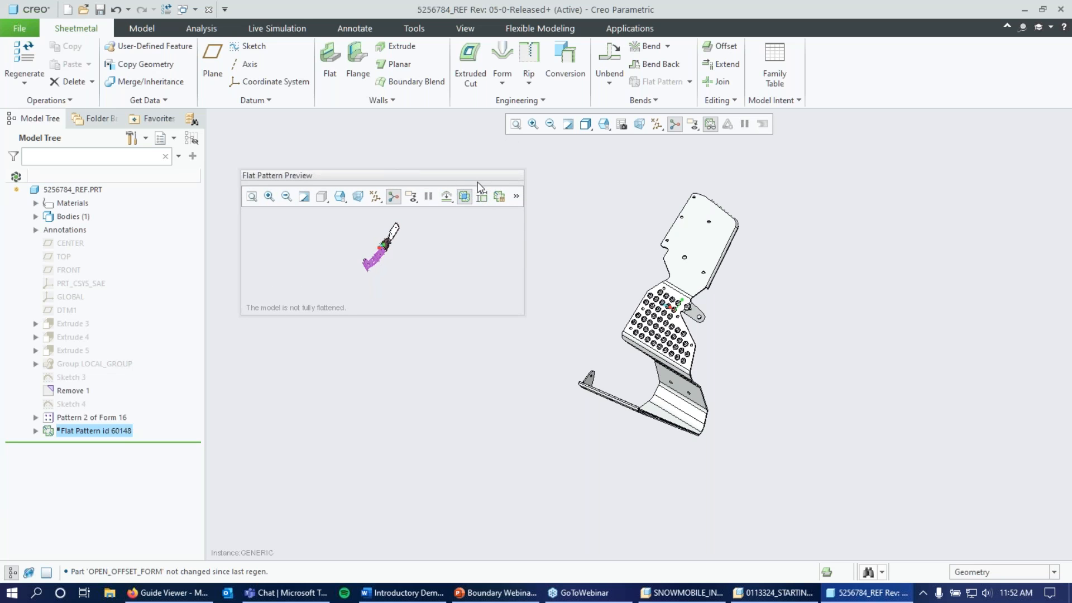
left_click(710, 123)
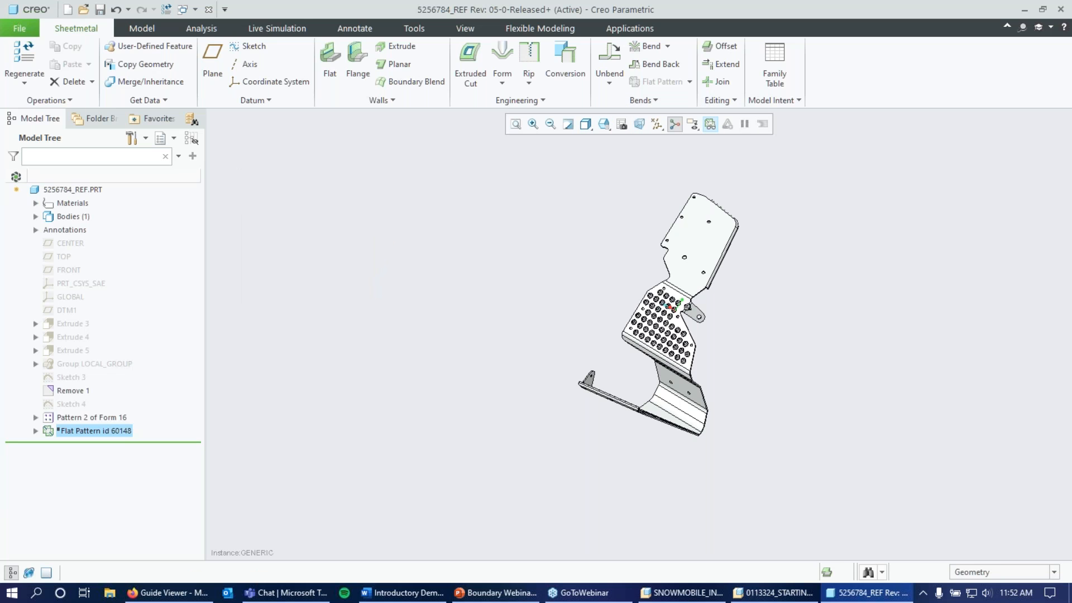
Add the configuration option accessory_window_display with the value undocked, applying it without saving to a configuration file
left_click(21, 29)
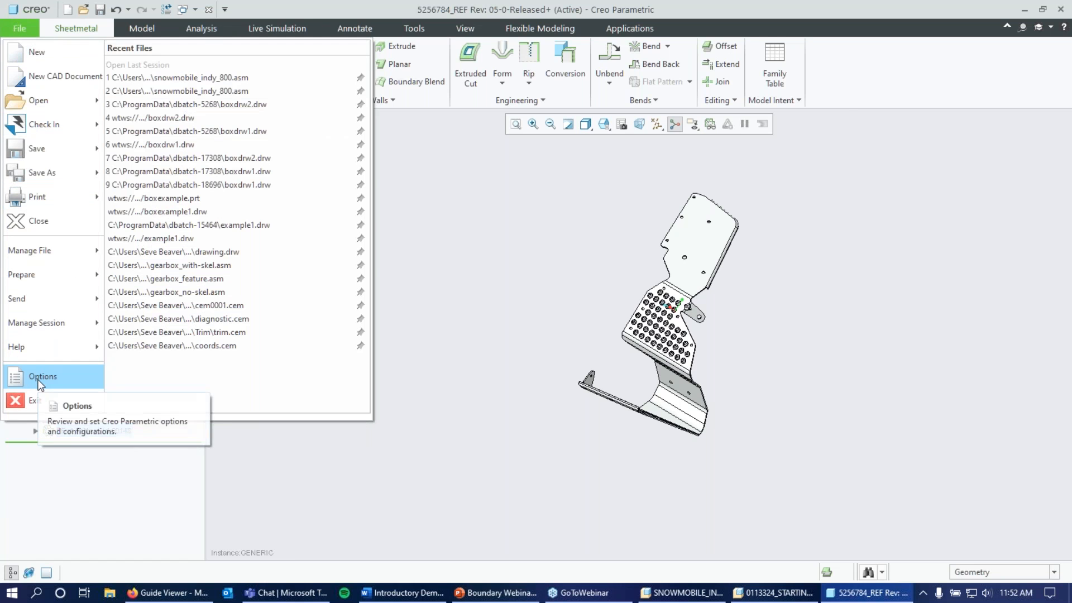
left_click(41, 376)
left_click(286, 391)
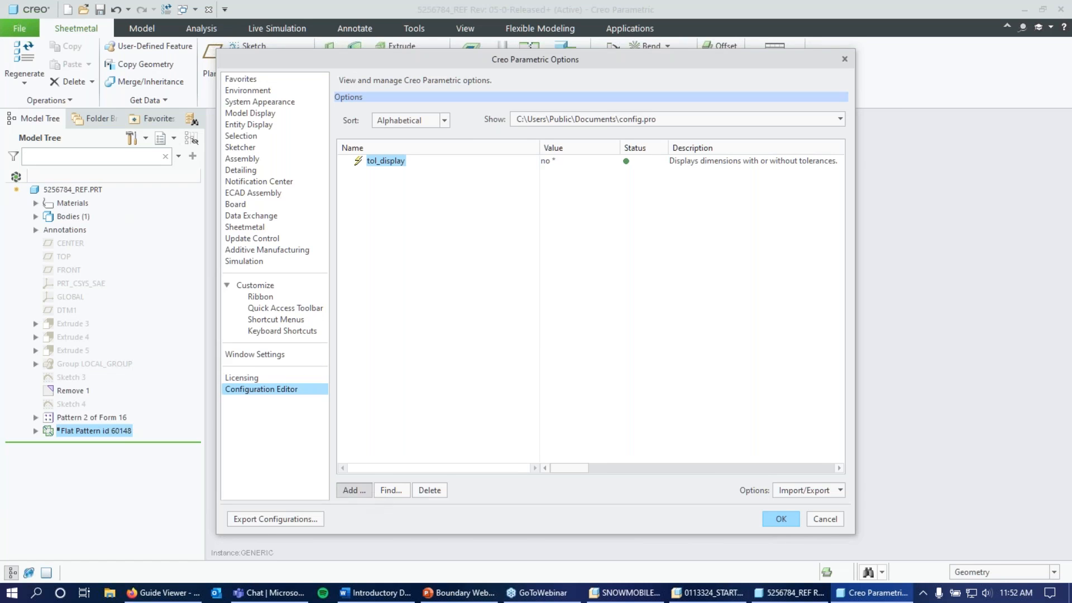
left_click(363, 491)
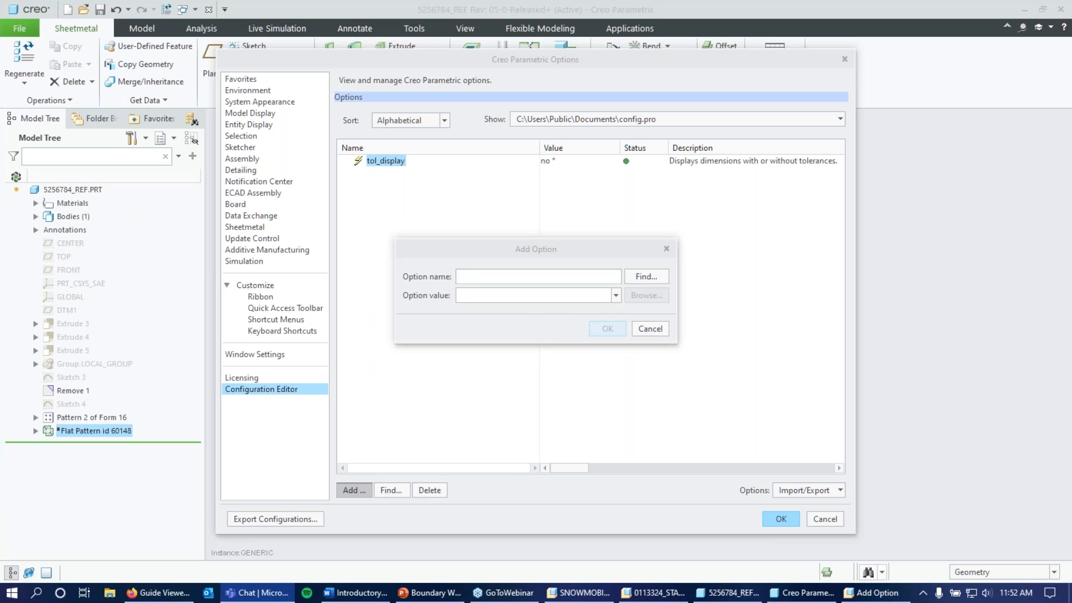
left_click(543, 278)
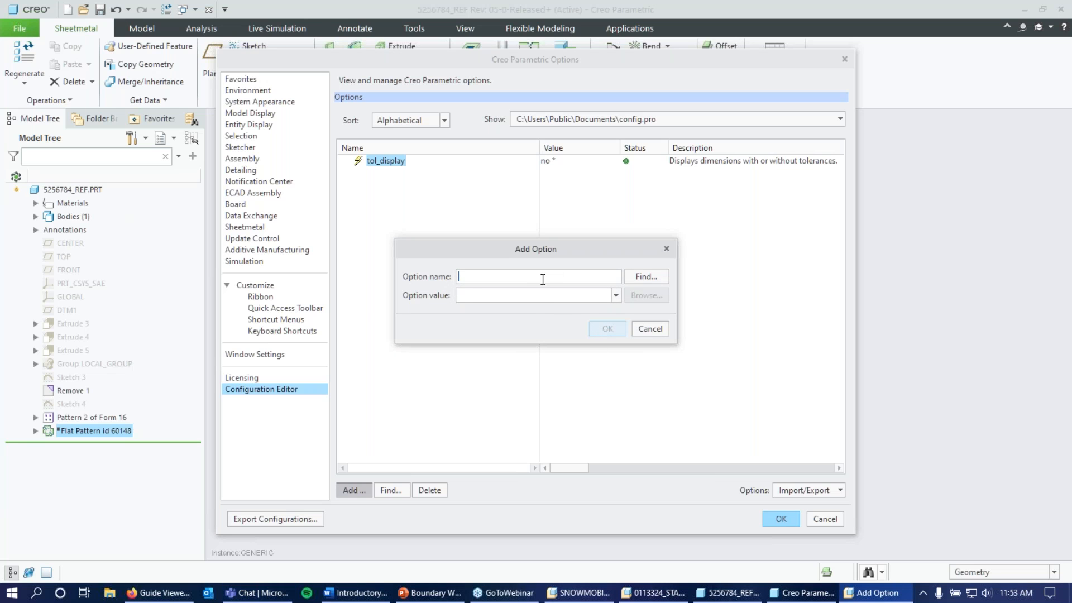
type("acce")
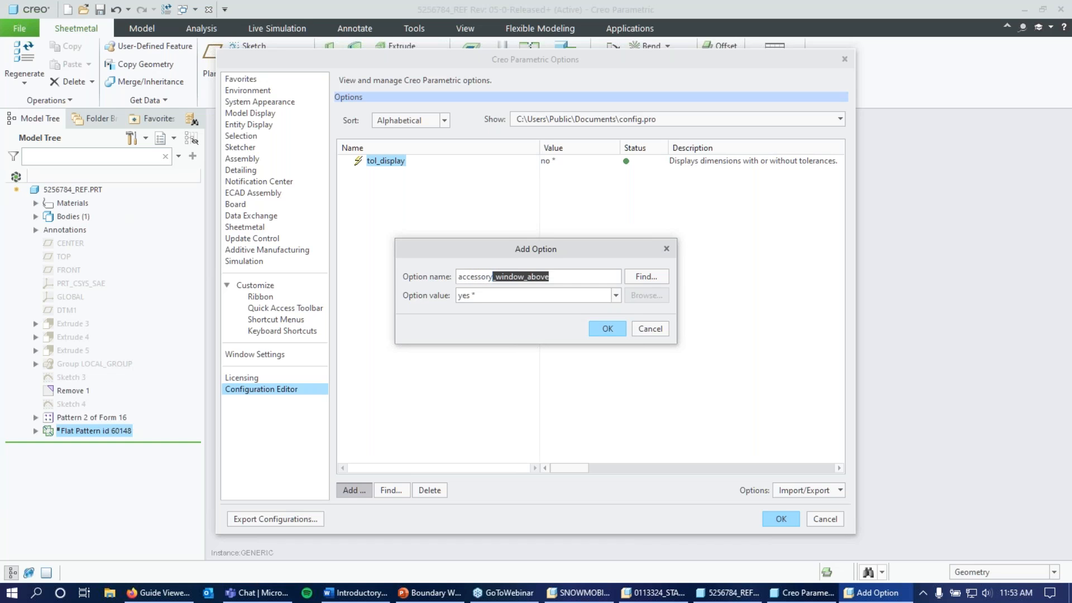
type("ssory_window_display")
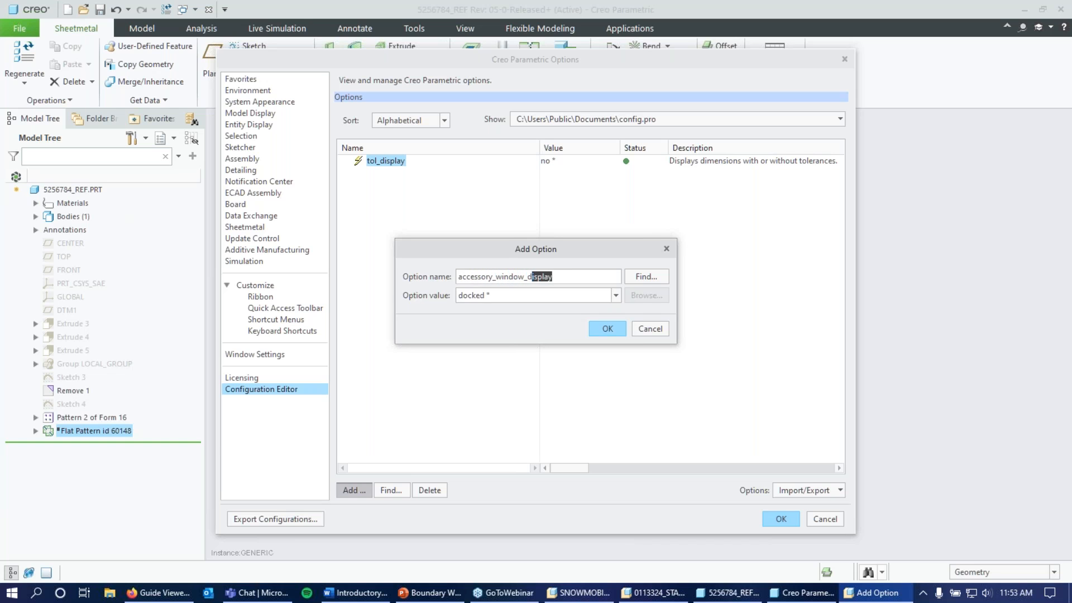
left_click(616, 295)
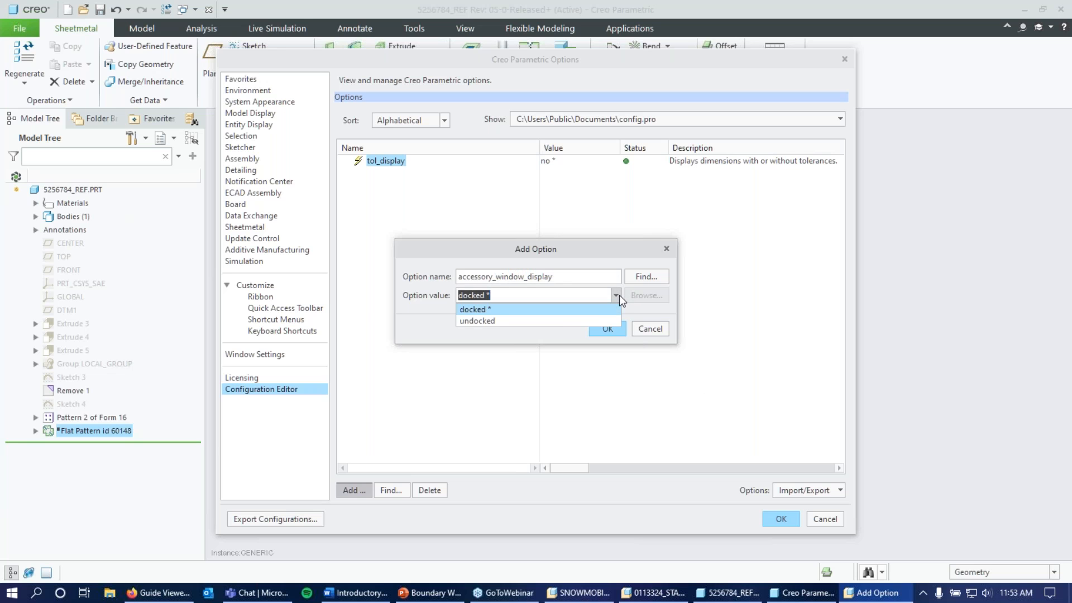
left_click(522, 321)
left_click(603, 328)
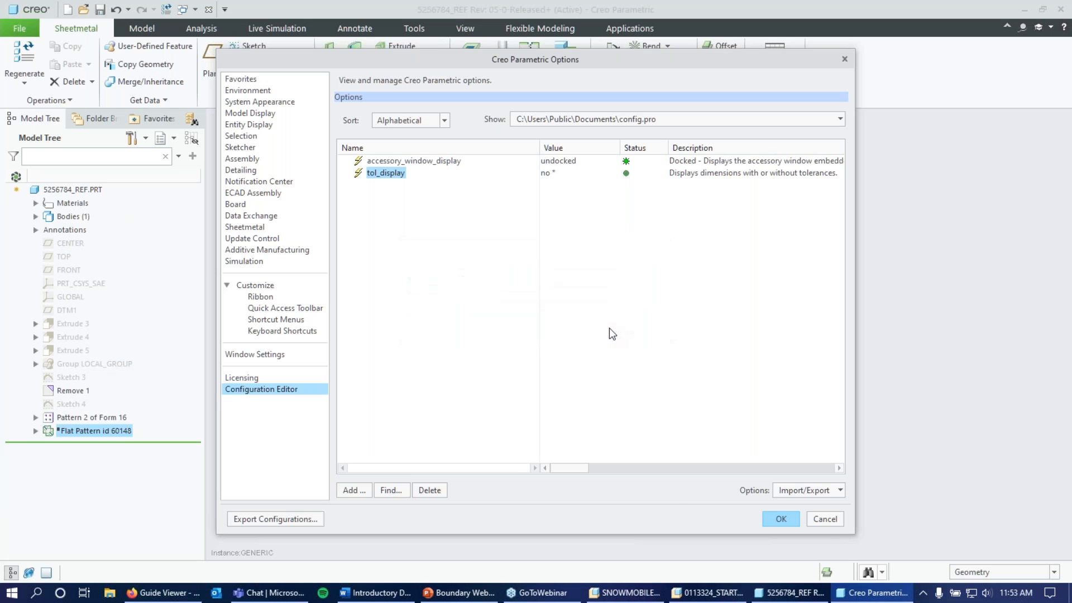
left_click(780, 519)
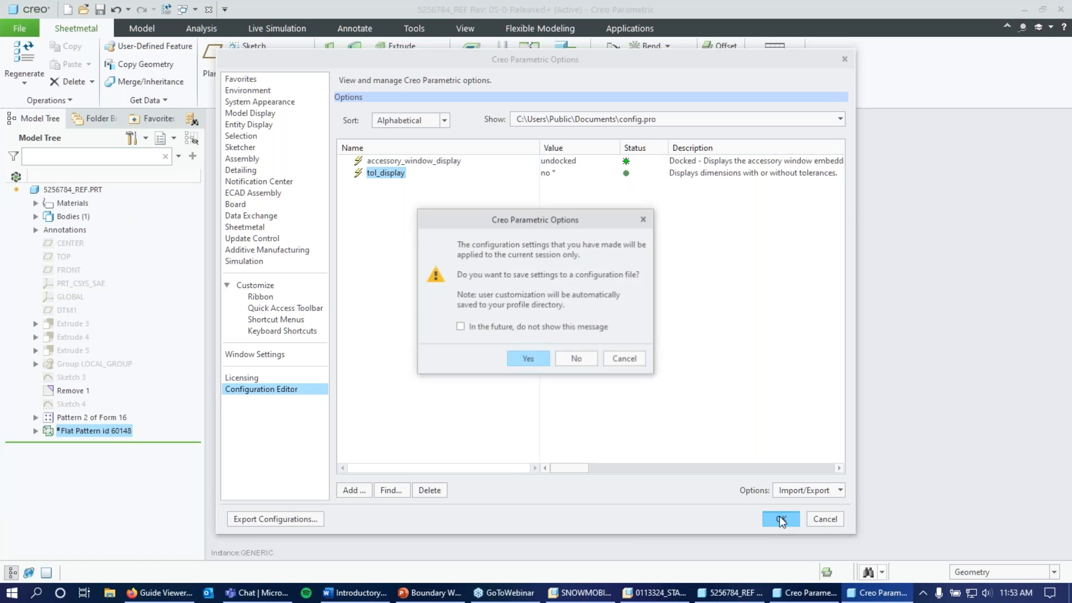
left_click(576, 358)
Show the flat pattern preview in its own window and tile it side by side with the folded part's window
left_click(709, 124)
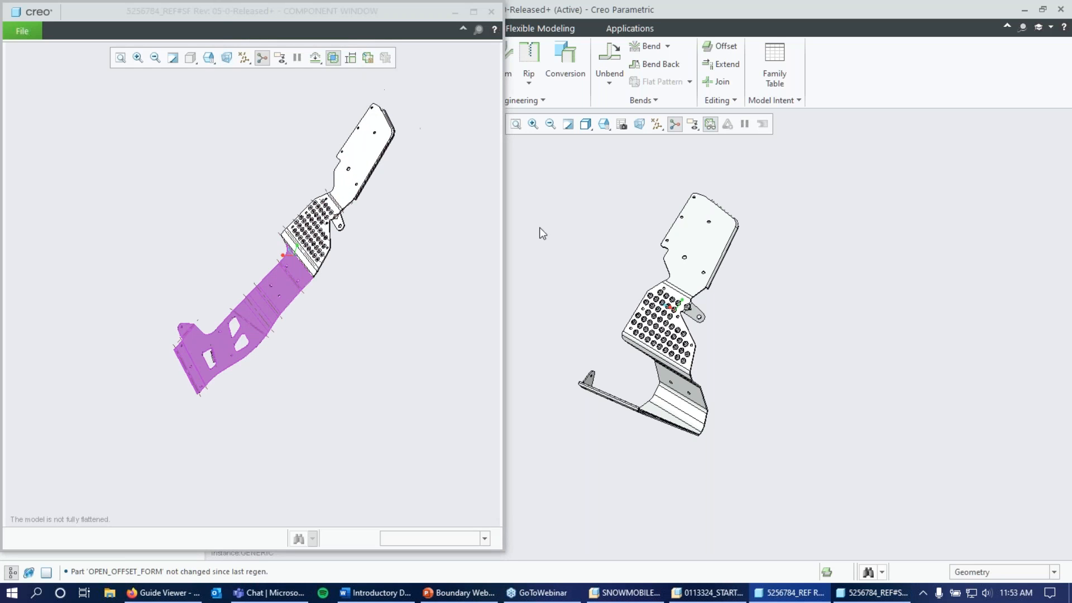
left_click(357, 9)
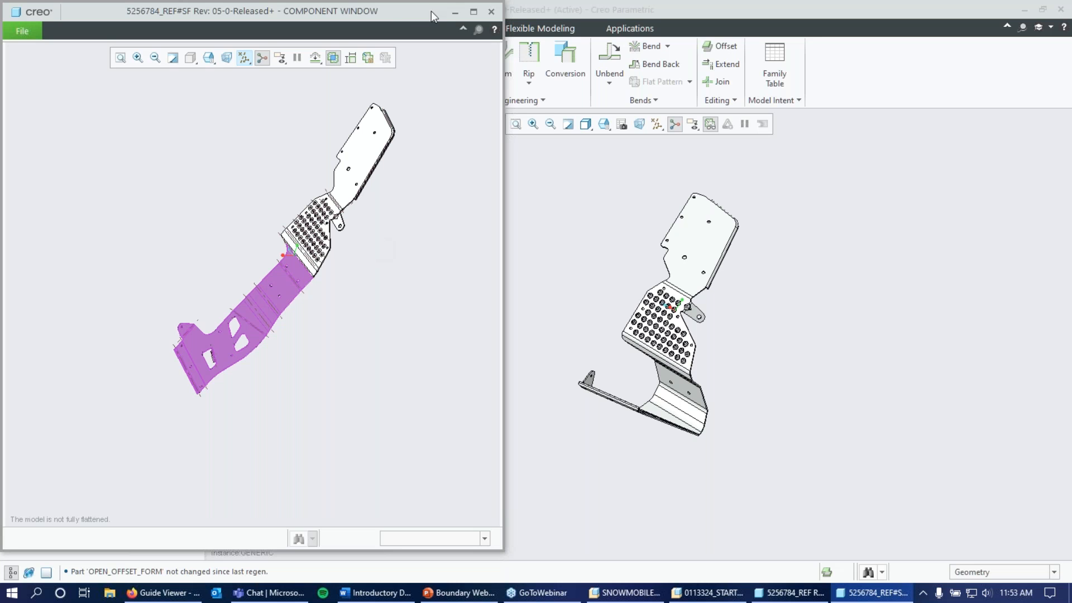
left_click_drag(403, 15, 1066, 82)
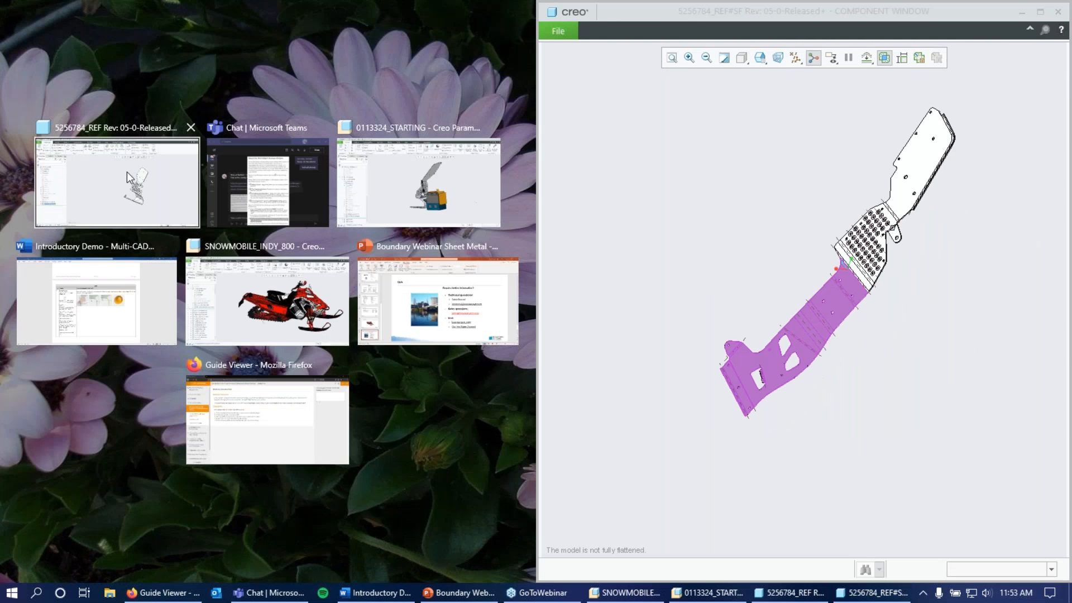
left_click(126, 172)
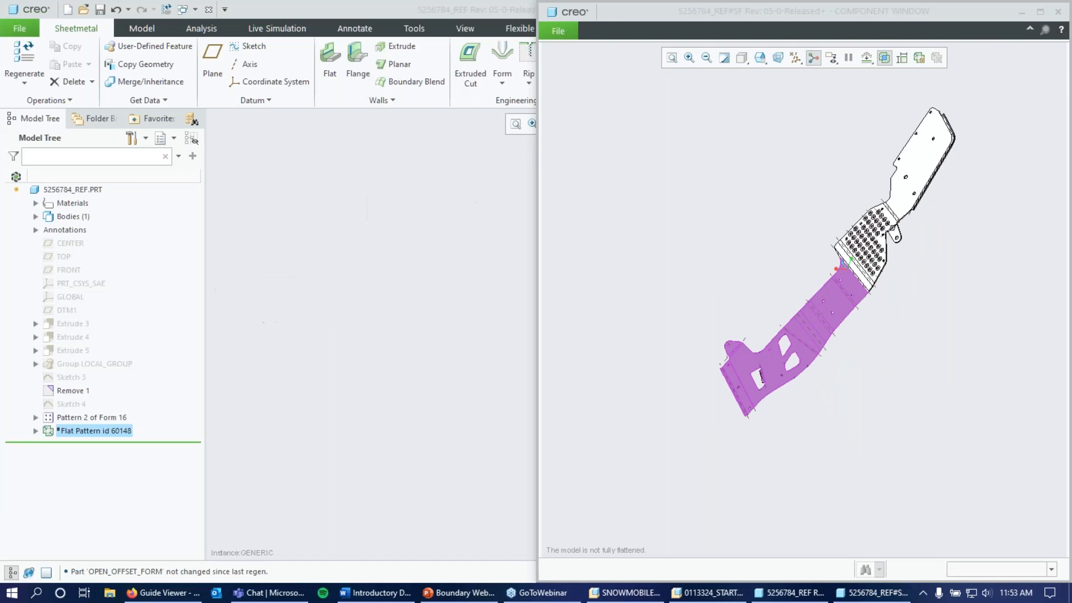
double_click(384, 10)
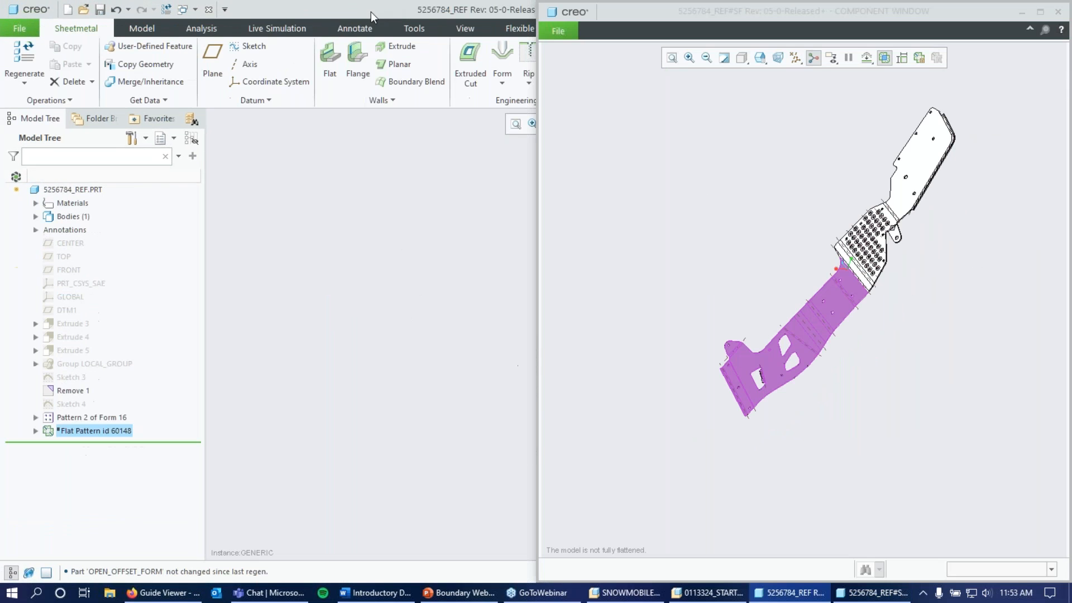
left_click_drag(380, 9, 1, 123)
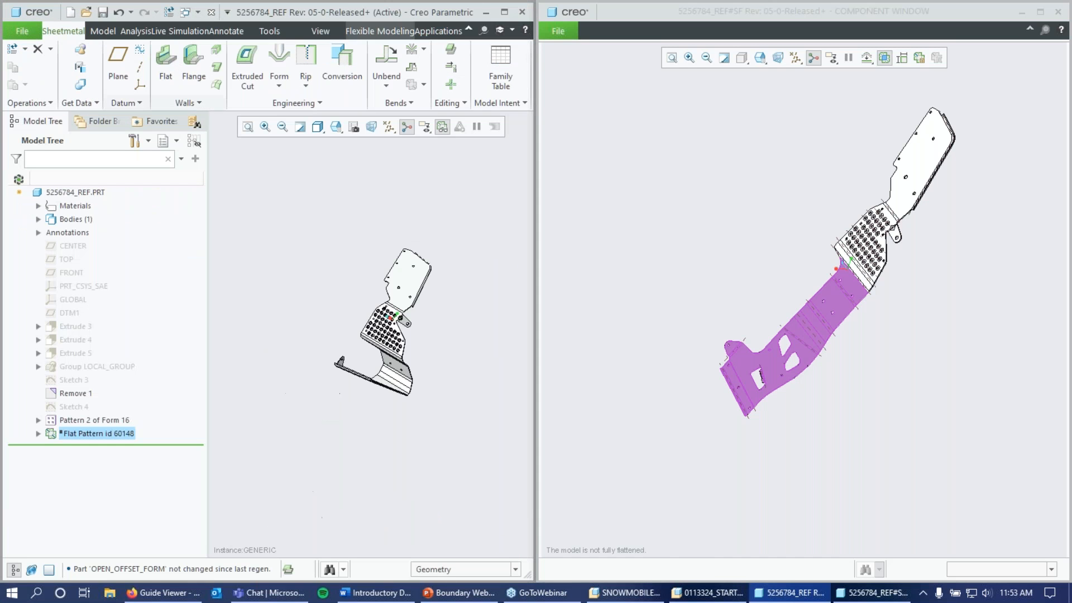
left_click(483, 288)
middle_click_drag(412, 332, 447, 347)
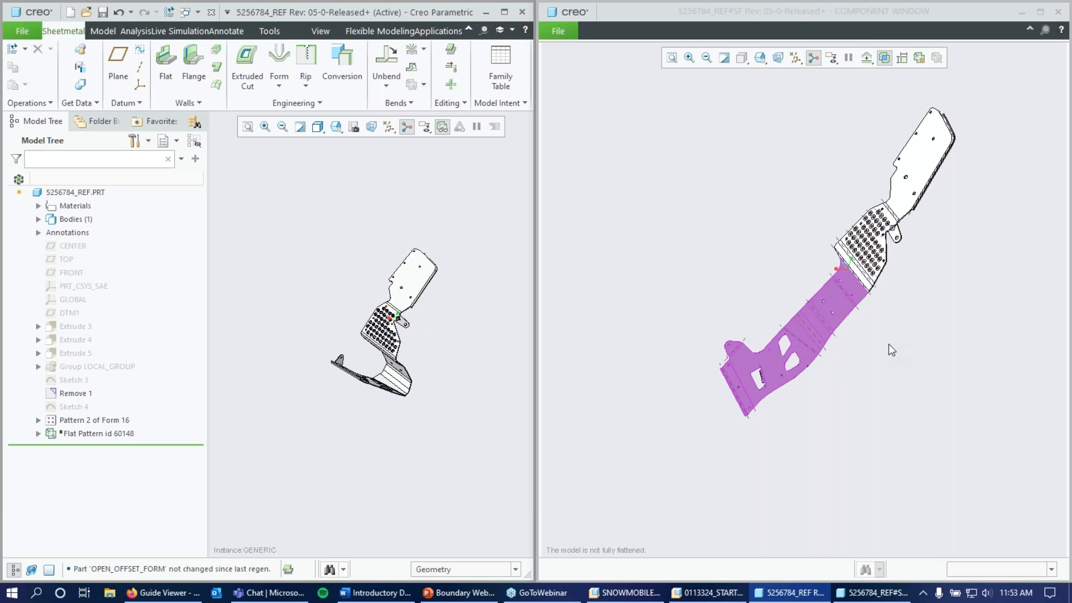
left_click(893, 352)
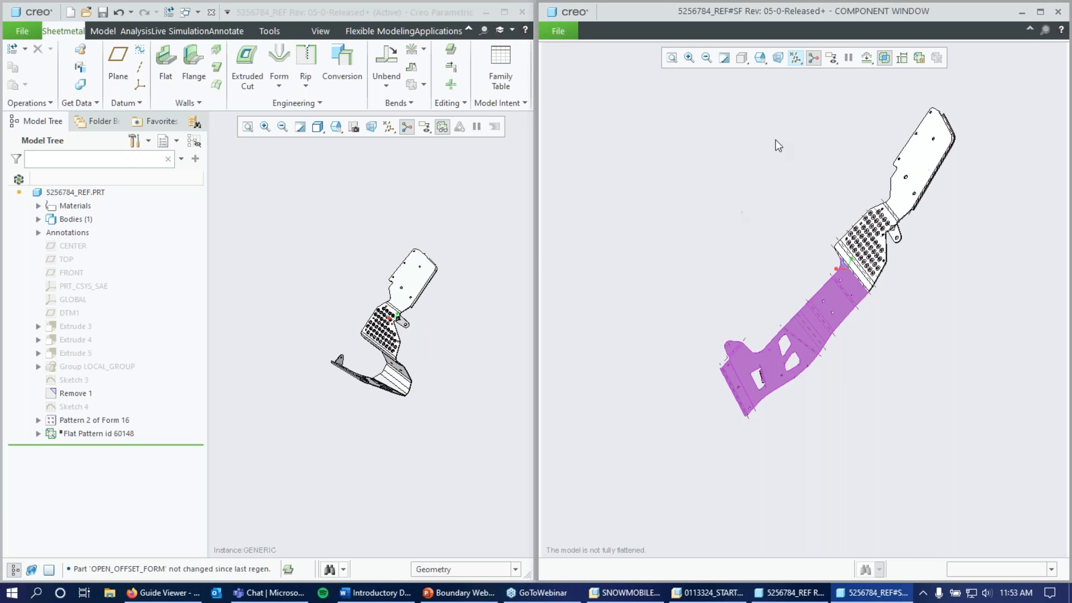
Switch to PowerPoint, start the slide show from the Q&A slide and change its display settings
left_click(80, 405)
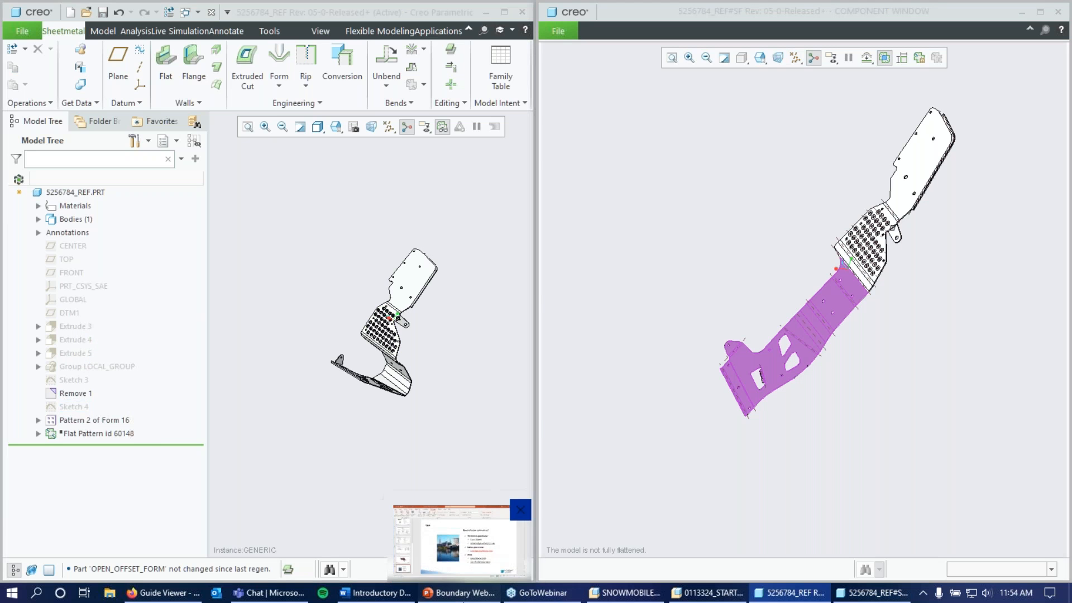
left_click(459, 593)
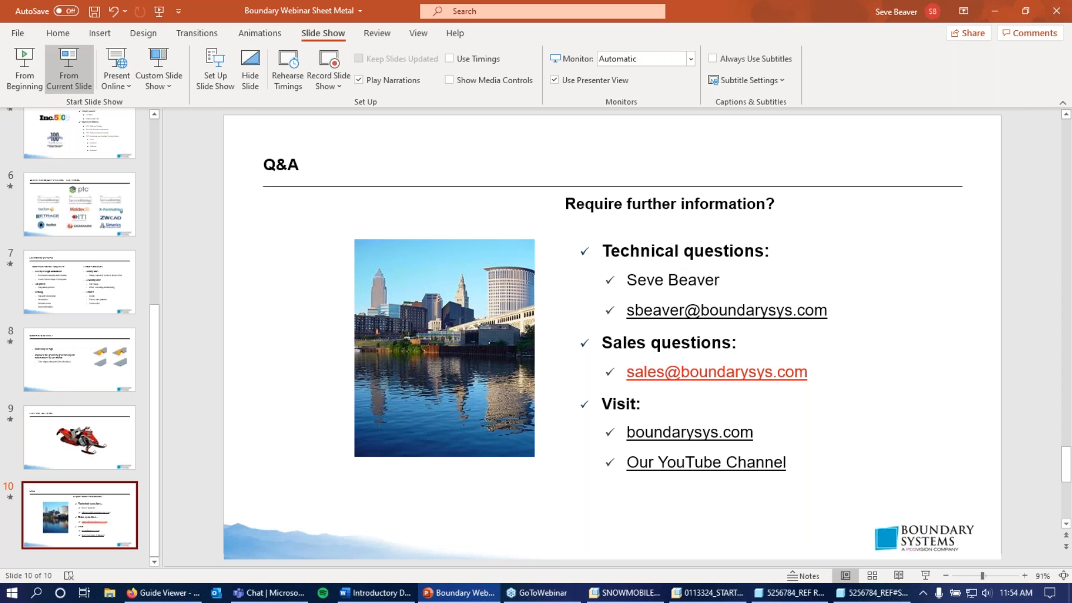
left_click(69, 67)
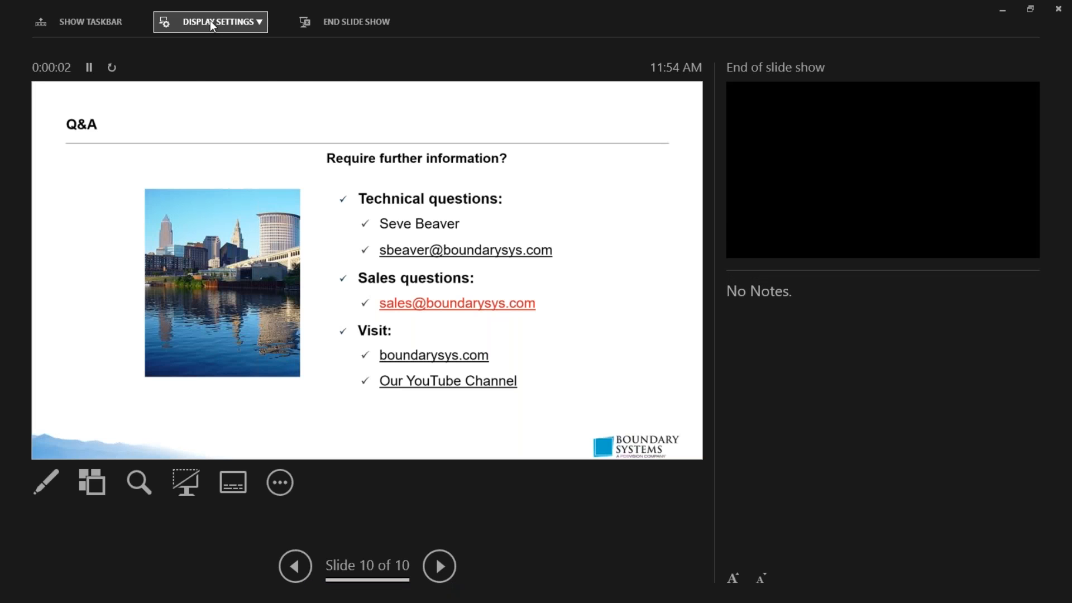
left_click(211, 21)
left_click(266, 57)
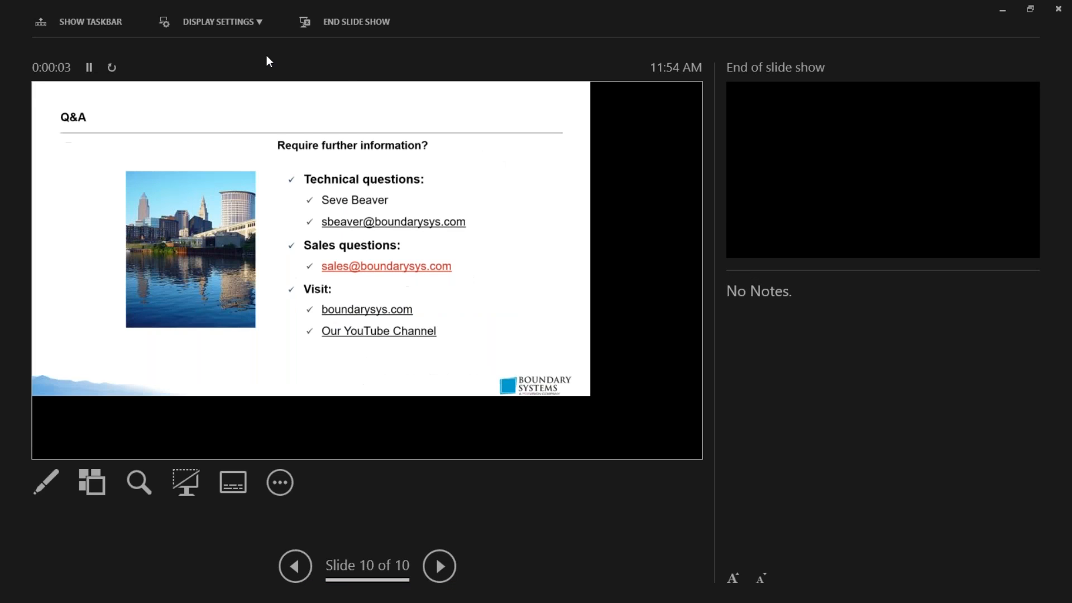
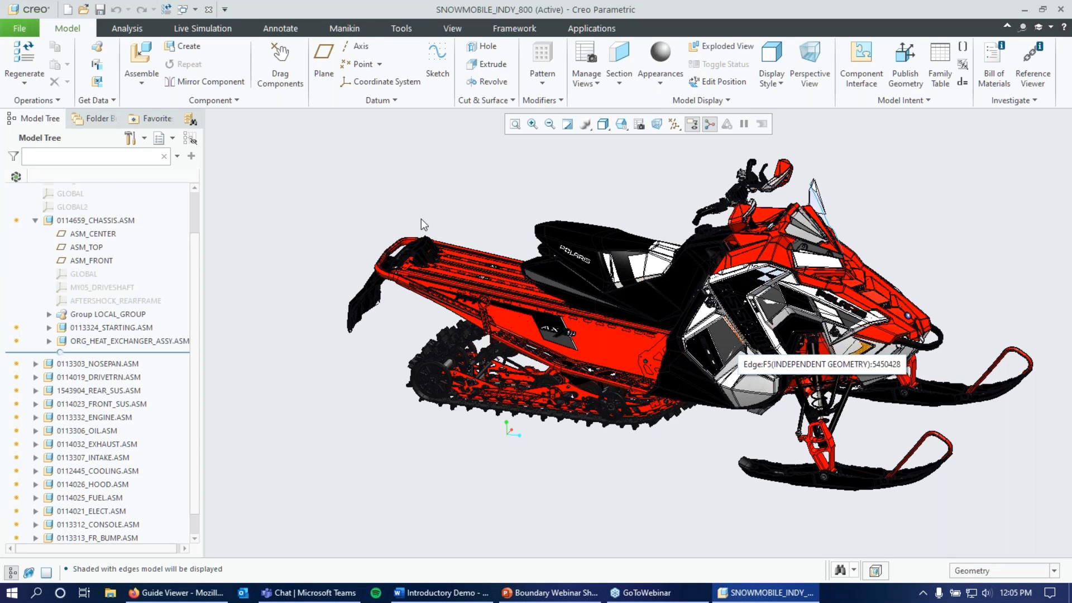
Switch to Creo Parametric, close the SNOWMOBILE_INDY_800 assembly and erase all undisplayed objects from the session
left_click(208, 11)
left_click(178, 63)
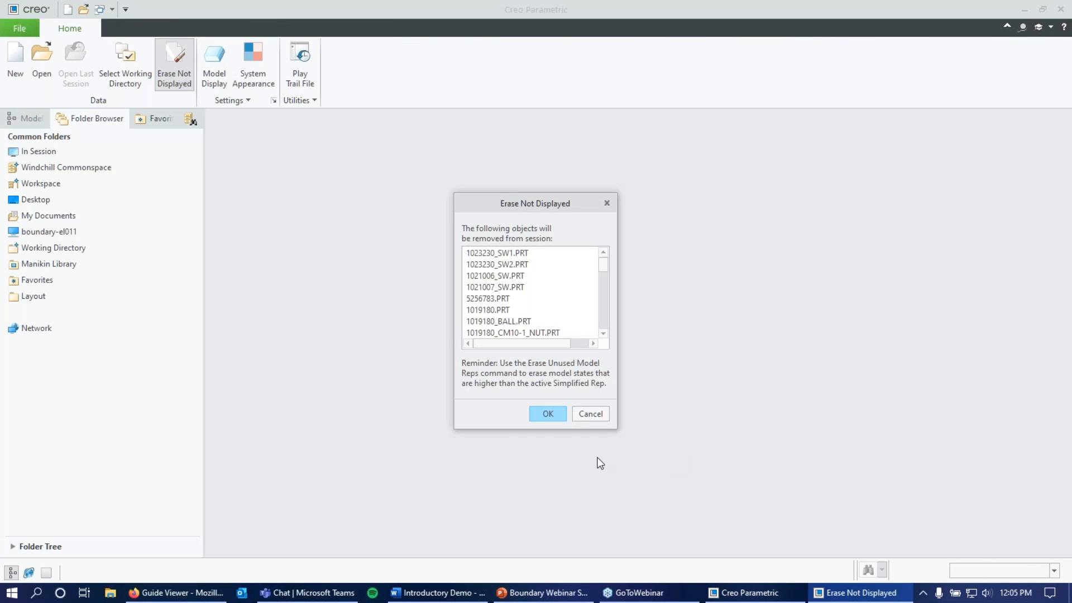
left_click(553, 417)
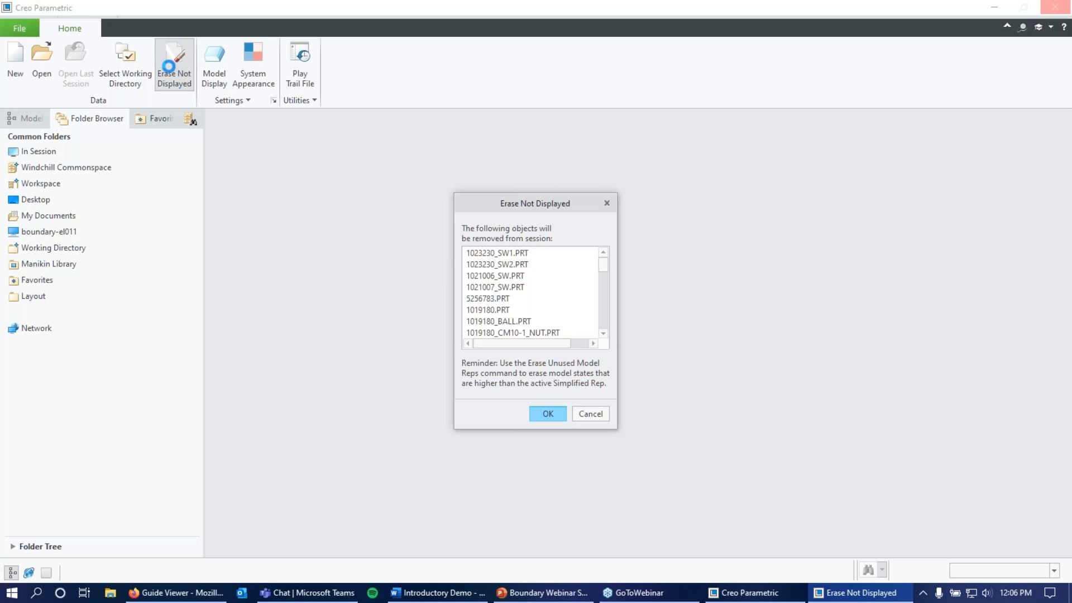
left_click(183, 81)
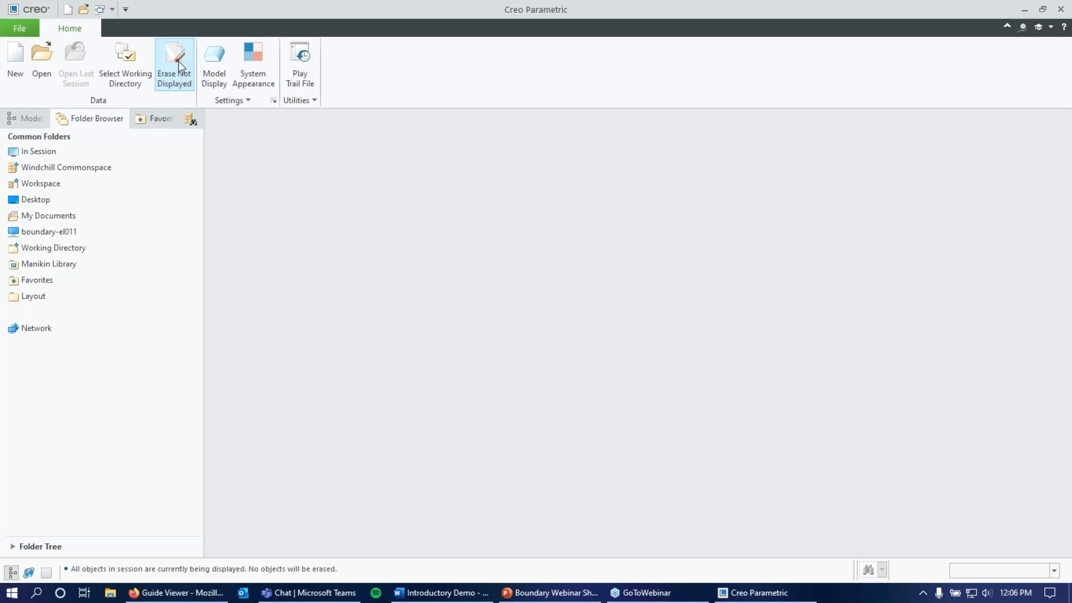
Create a new part of sub-type Sheetmetal with the common name sheetpart, using the default template
left_click(15, 62)
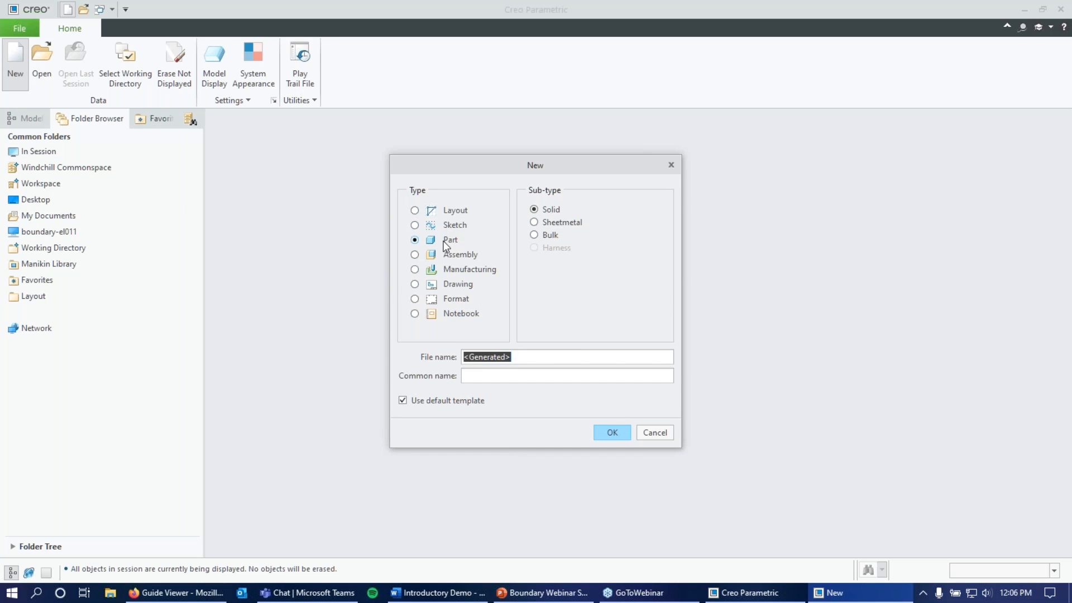
left_click(547, 209)
left_click(548, 223)
left_click(560, 225)
left_click(550, 223)
left_click(493, 372)
type("sheetpart")
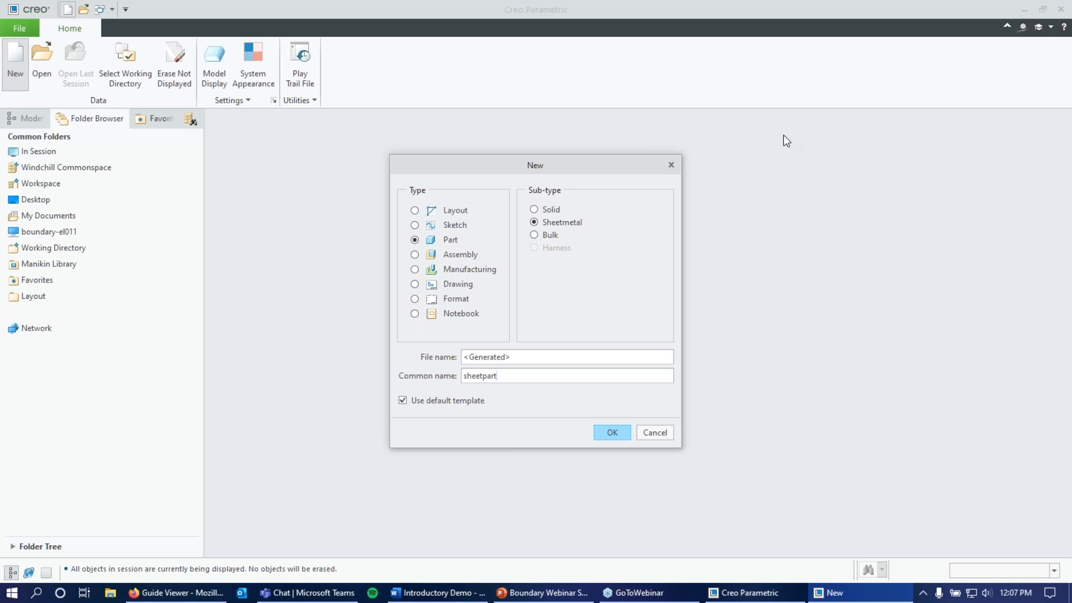
left_click(611, 432)
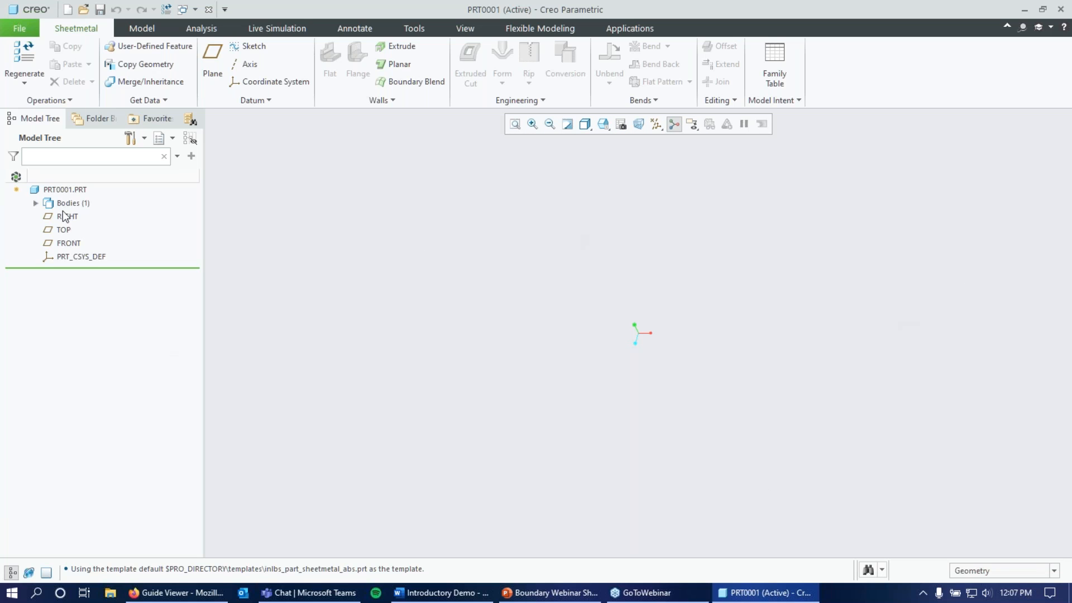
Turn on the display of all datum types: axes, points, coordinate systems and planes
left_click(65, 229)
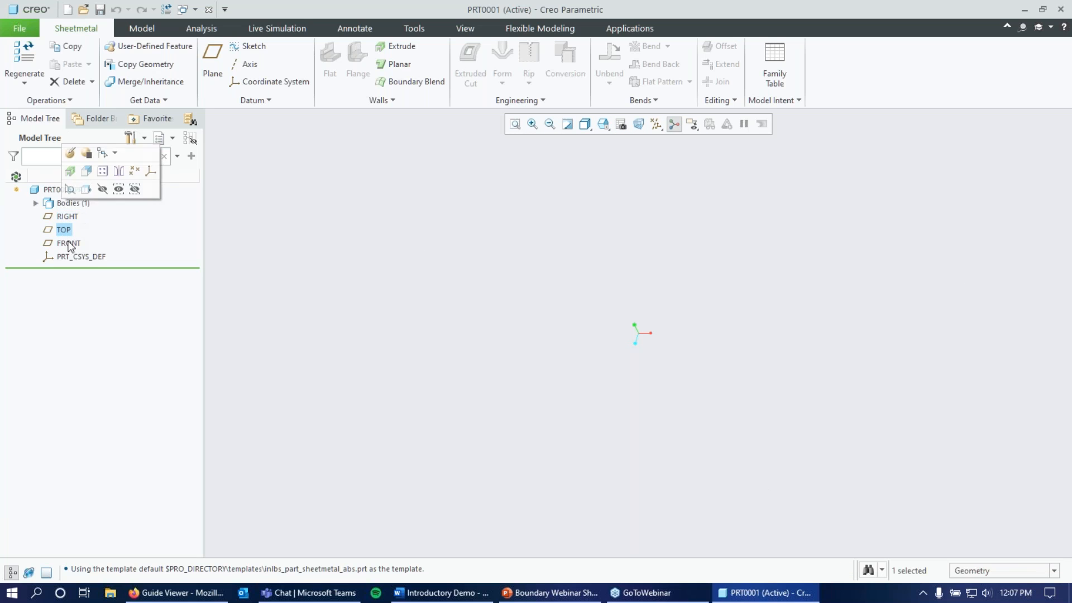
left_click(658, 125)
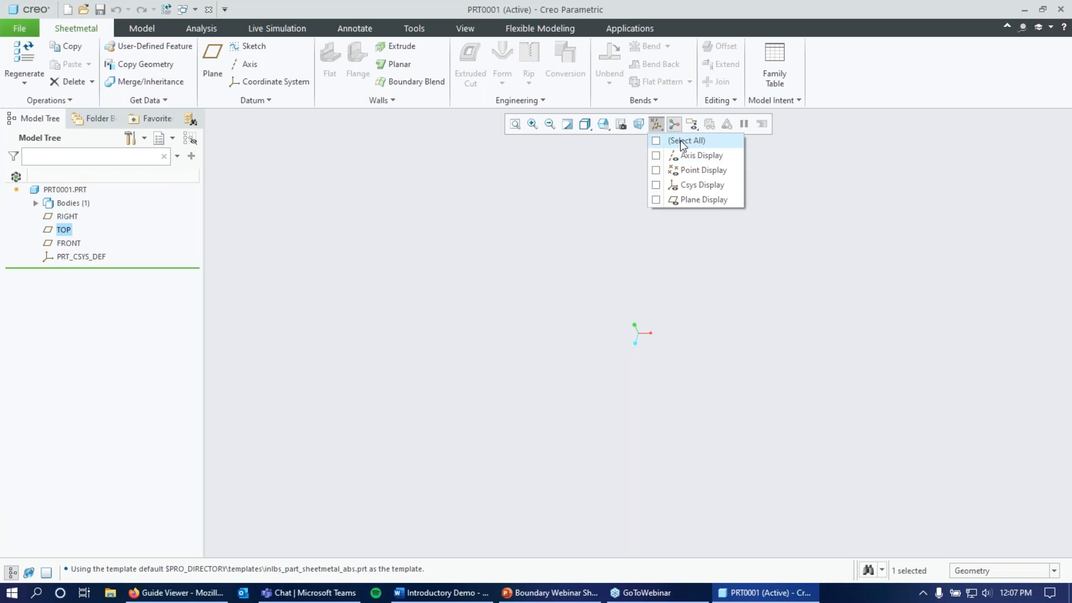
left_click(680, 139)
Look over the new part's default datum planes, its coordinate system and the body in its Bodies group
left_click(67, 216)
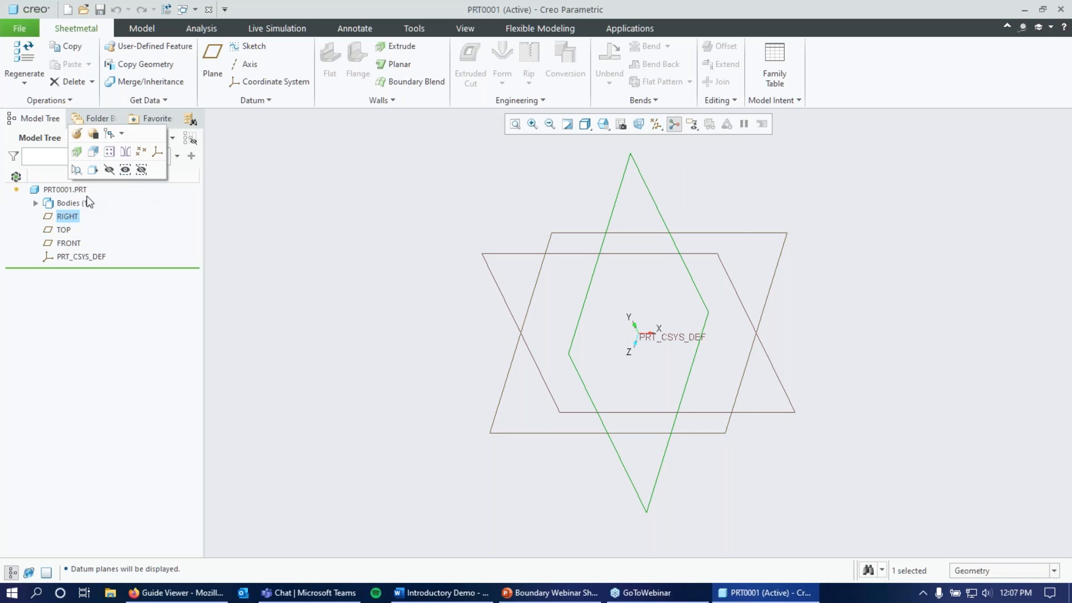
left_click(69, 243)
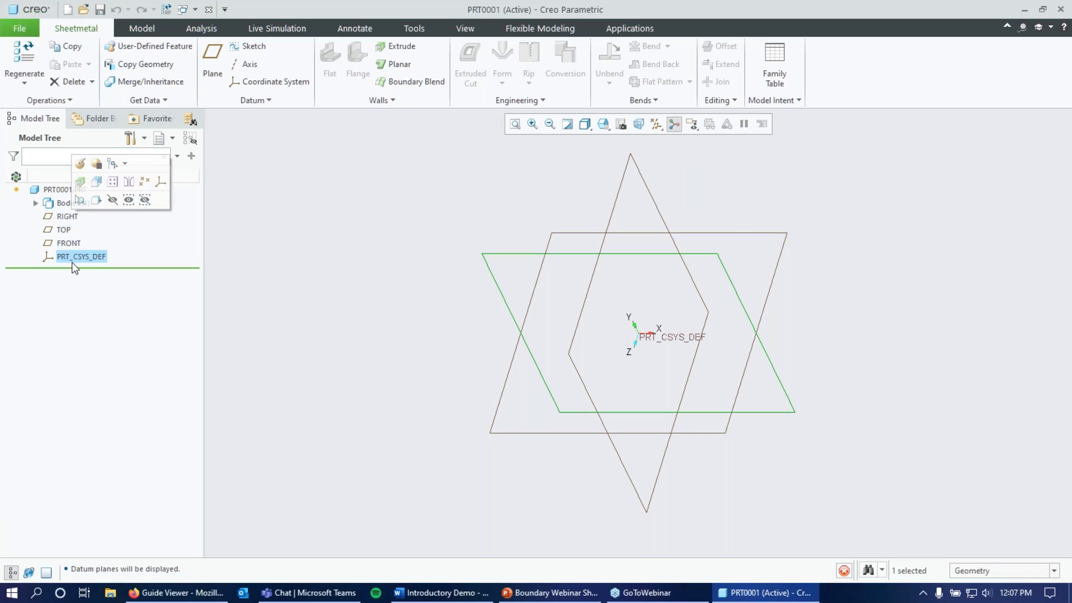
left_click(72, 262)
left_click(58, 203)
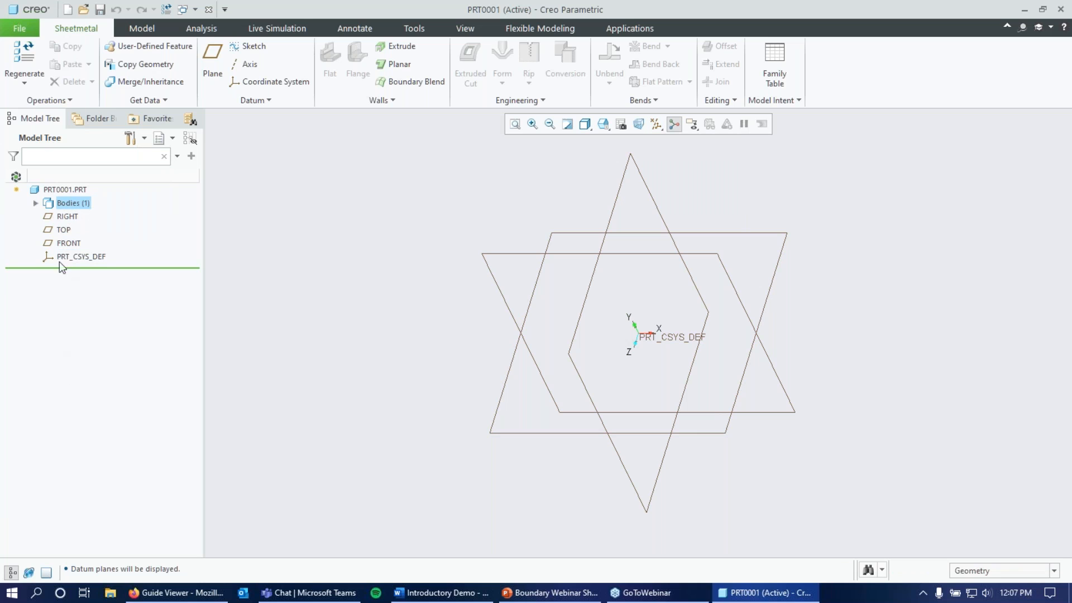
left_click(35, 203)
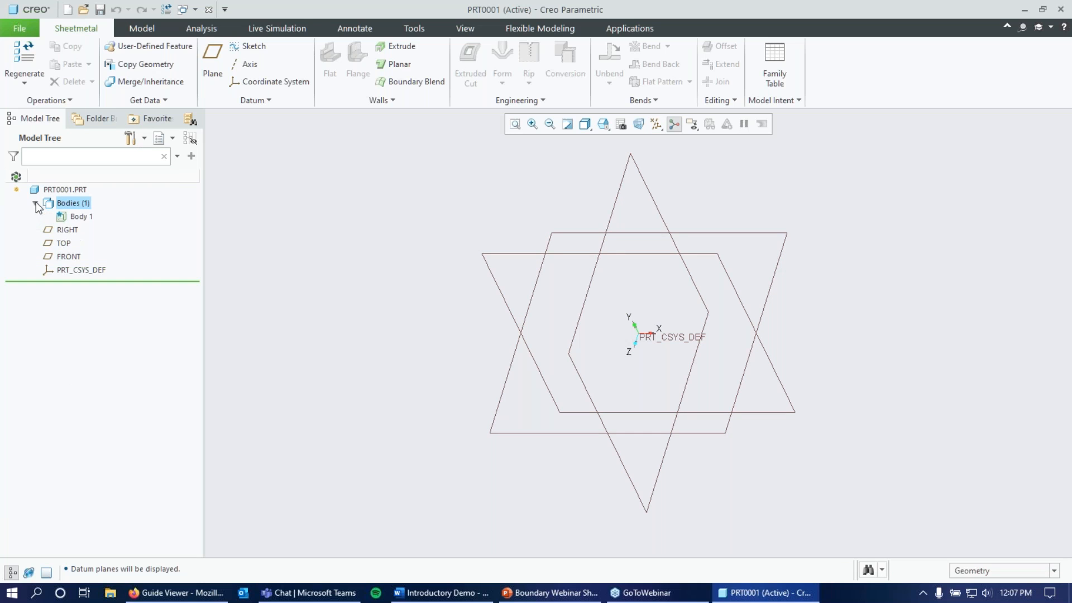
left_click(73, 217)
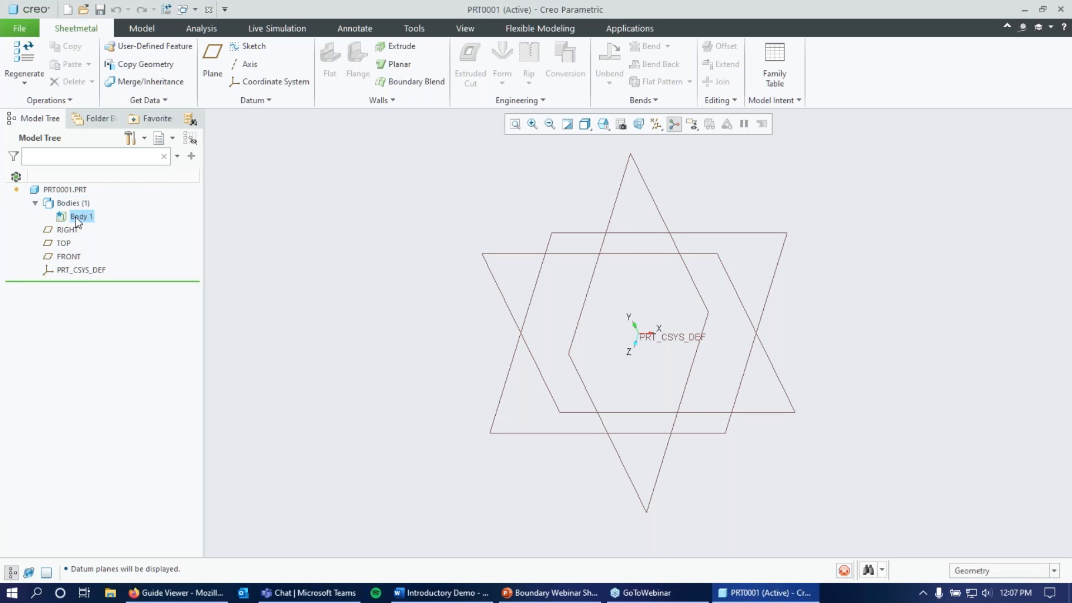
left_click(67, 205)
left_click(35, 203)
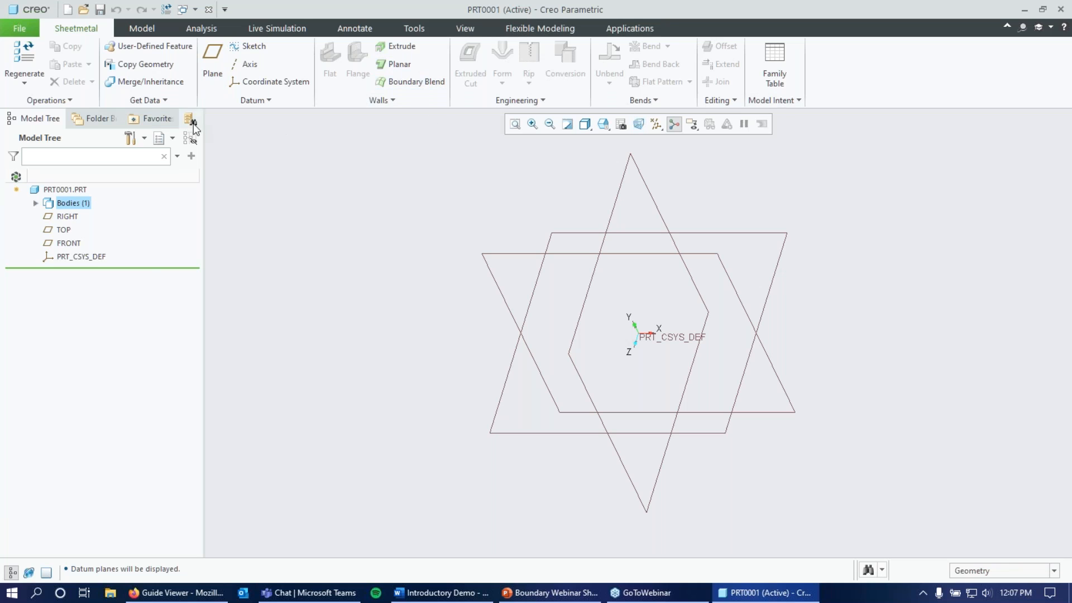
Examine the Operations commands, including Convert to Solid Part, and the additional wall types such as Revolve, Sweep and Blend
left_click(86, 106)
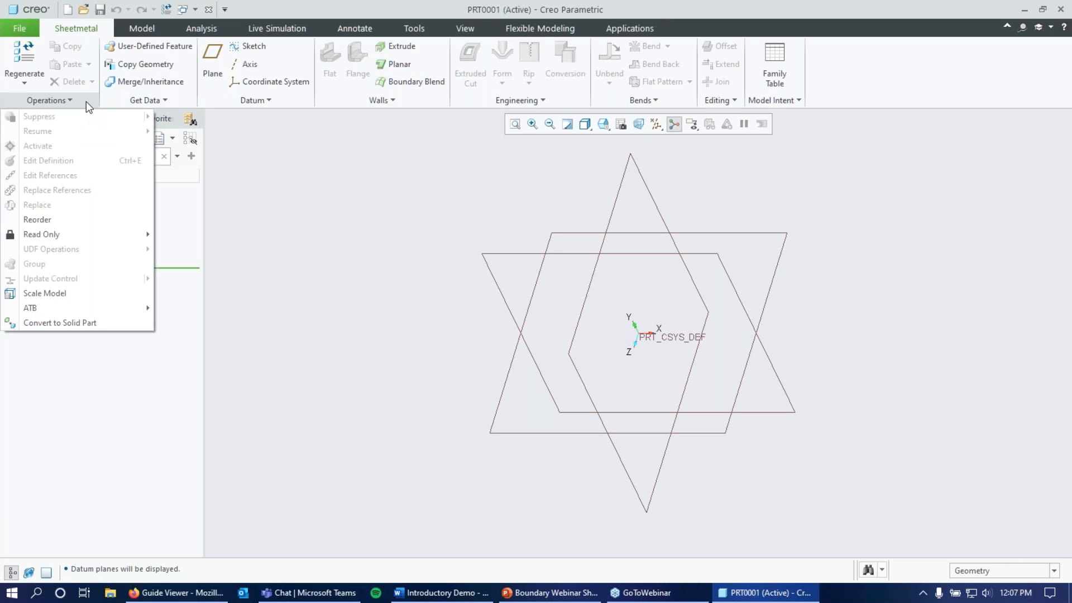
left_click(83, 101)
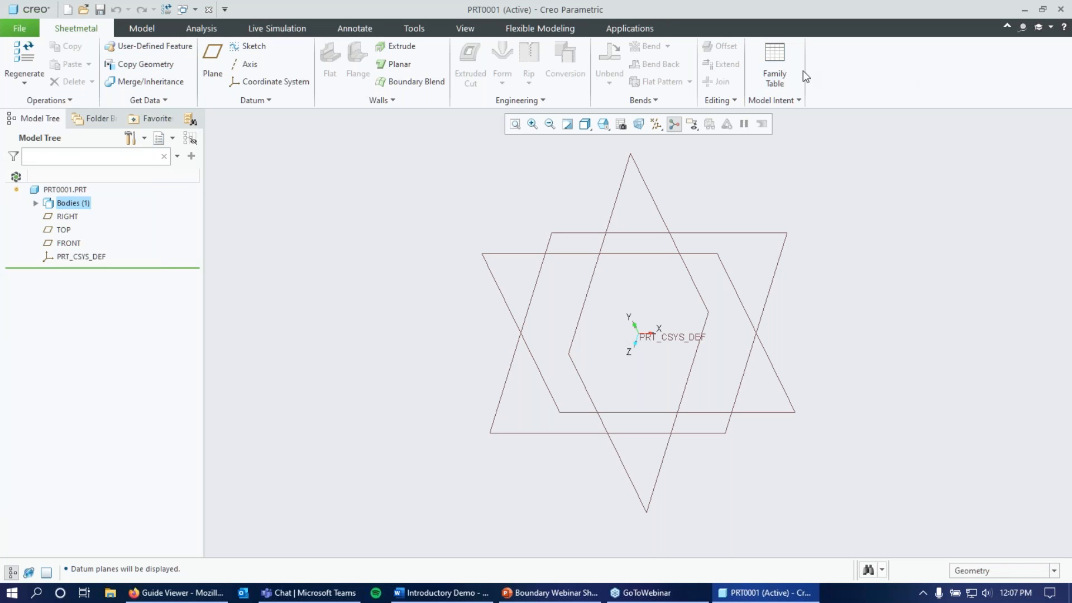
left_click(55, 103)
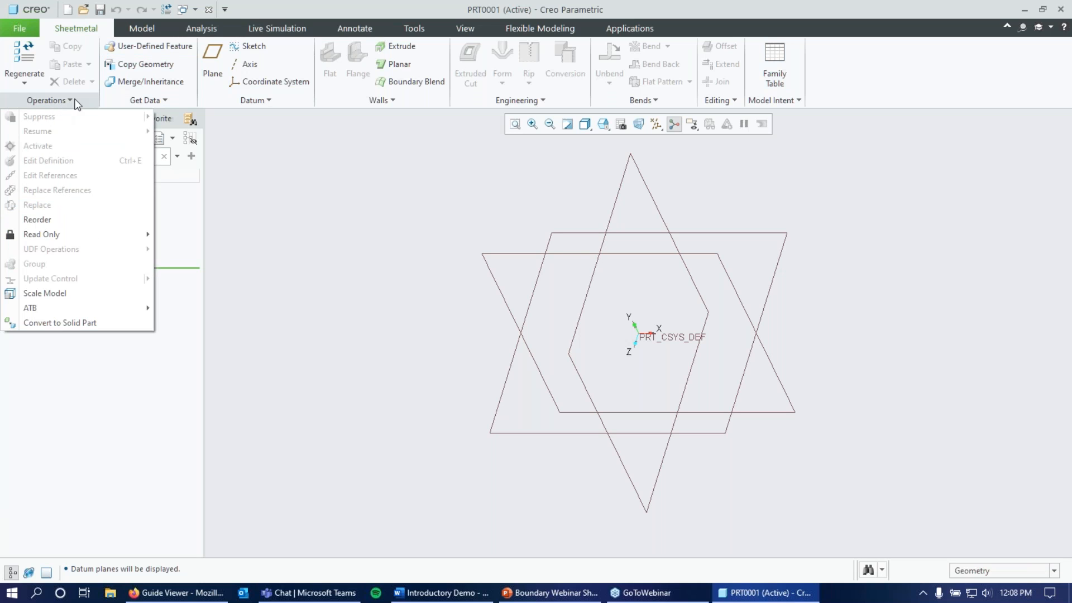
left_click(67, 324)
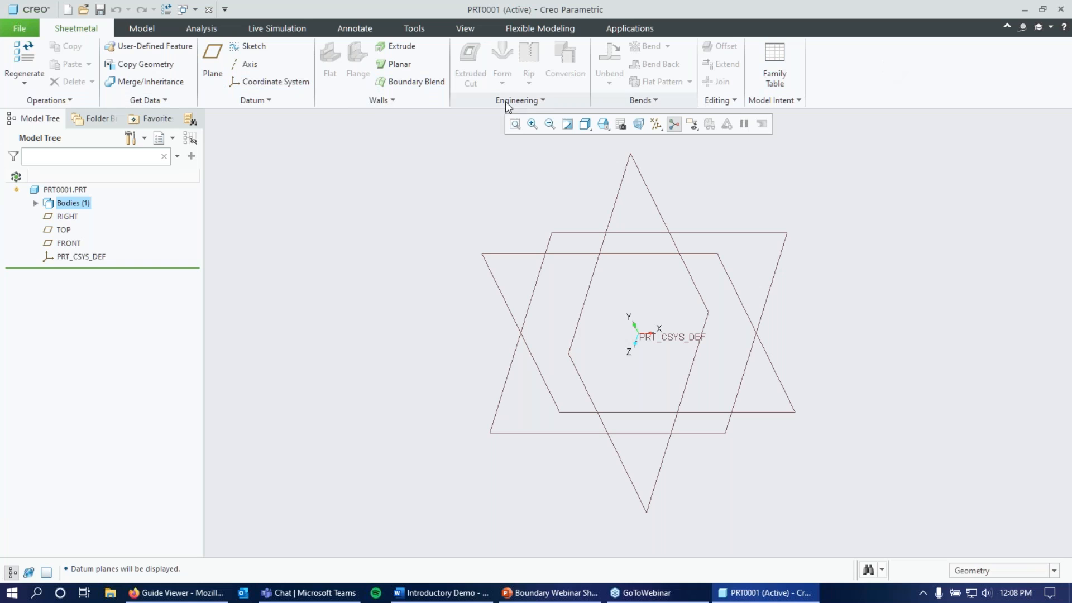
left_click(391, 101)
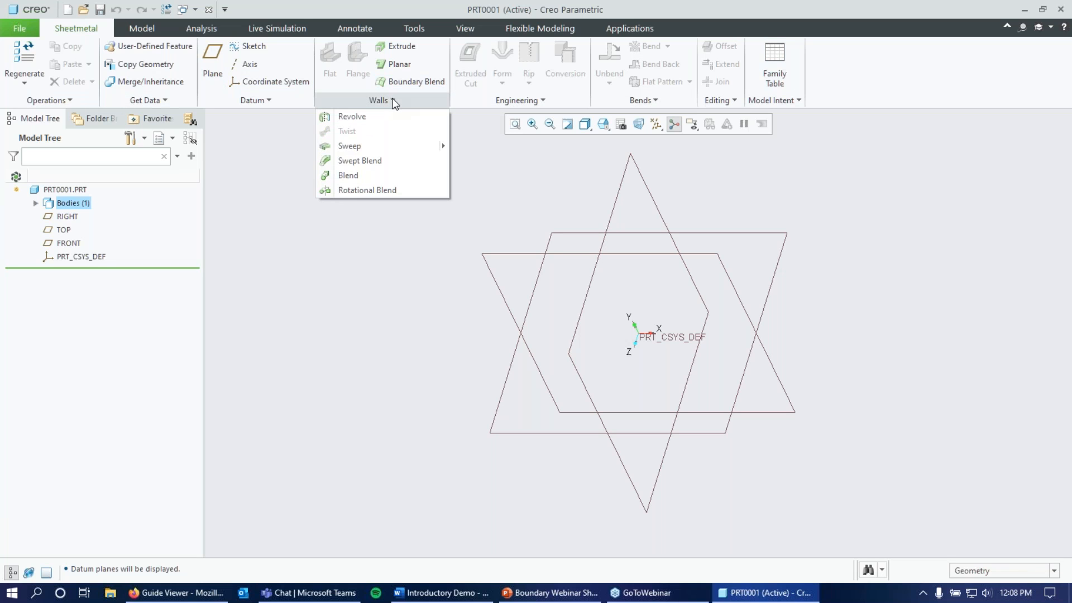
left_click(393, 100)
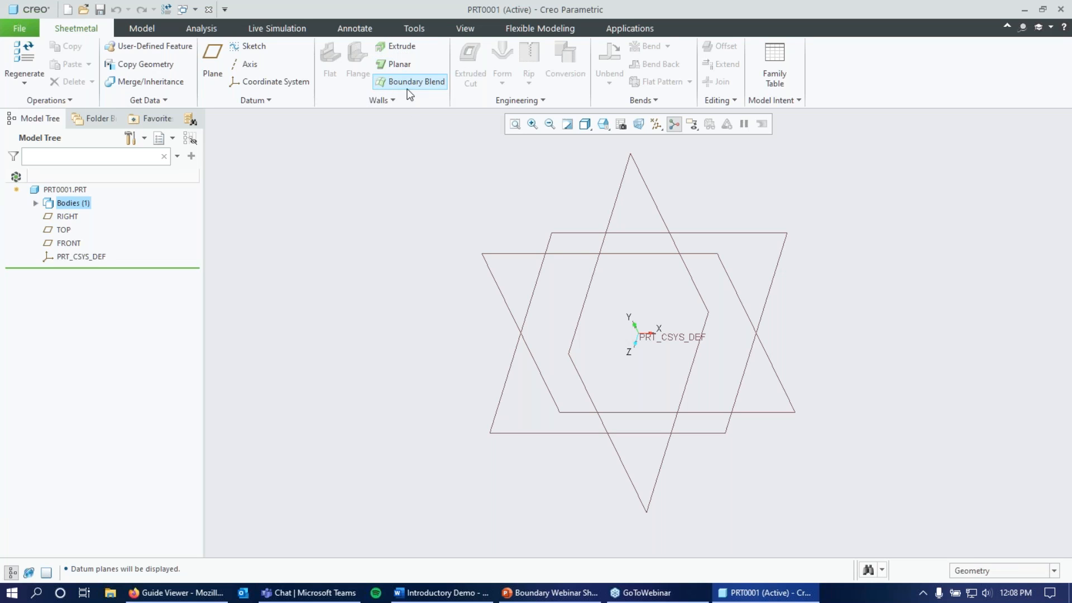
left_click(387, 101)
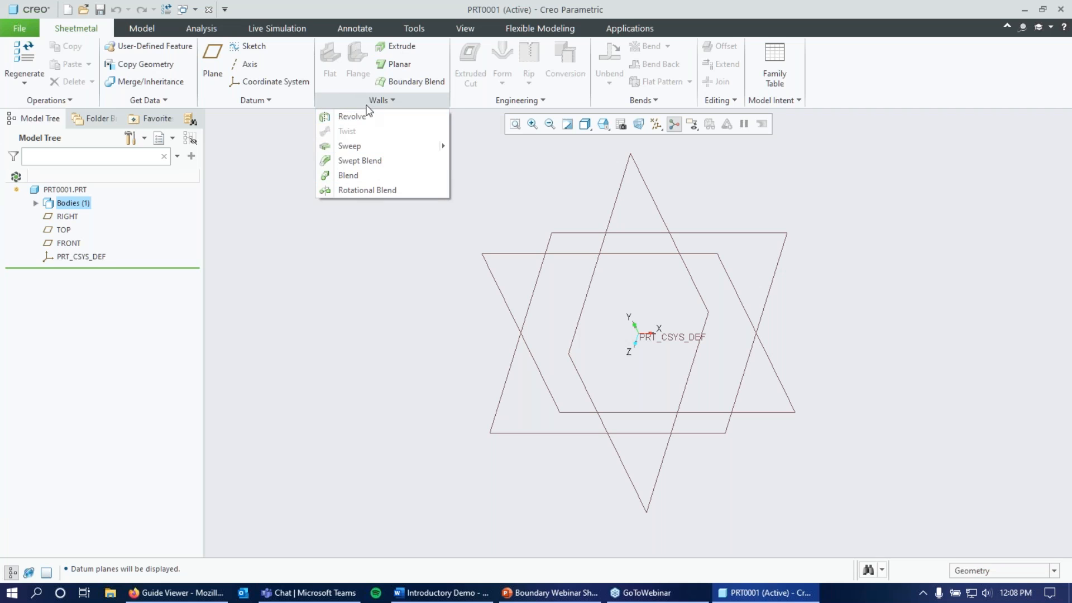
left_click(379, 101)
Look through the Model, Analysis and Live Simulation tools and return to the sheetmetal commands
left_click(144, 26)
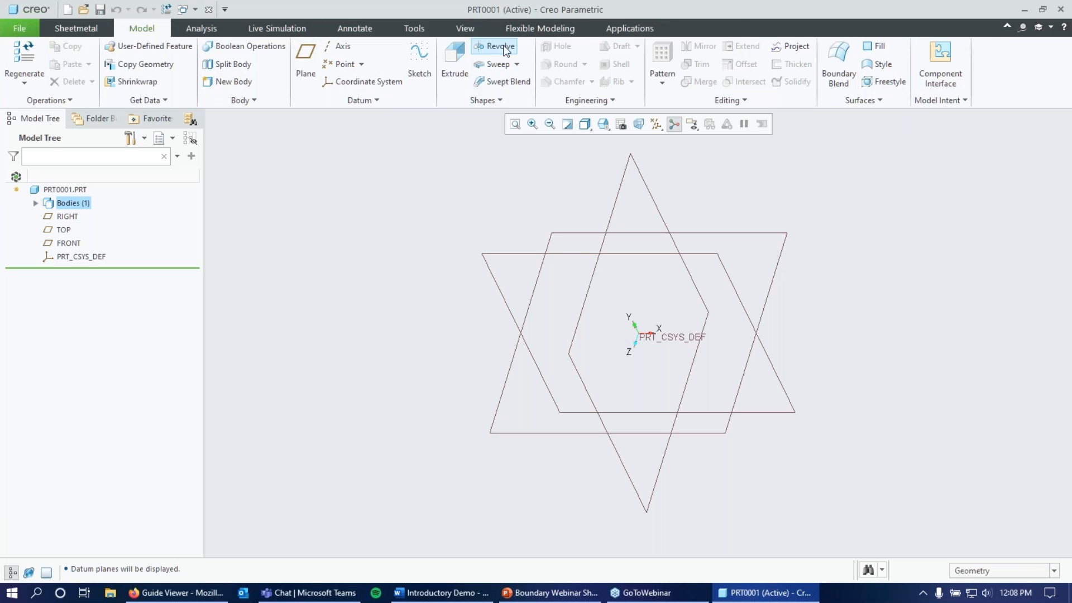
left_click(215, 28)
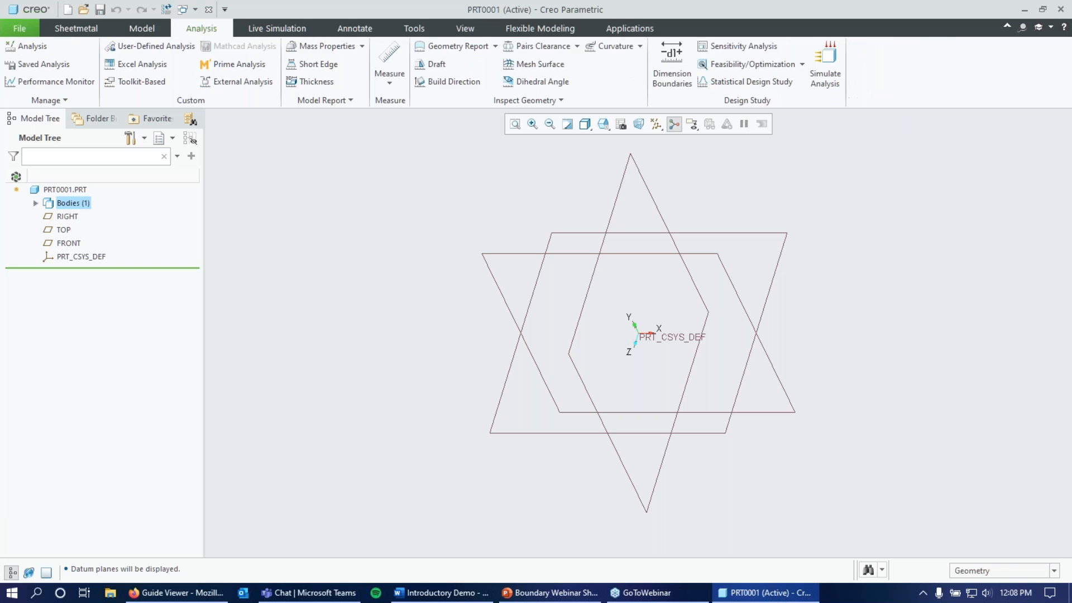
left_click(276, 27)
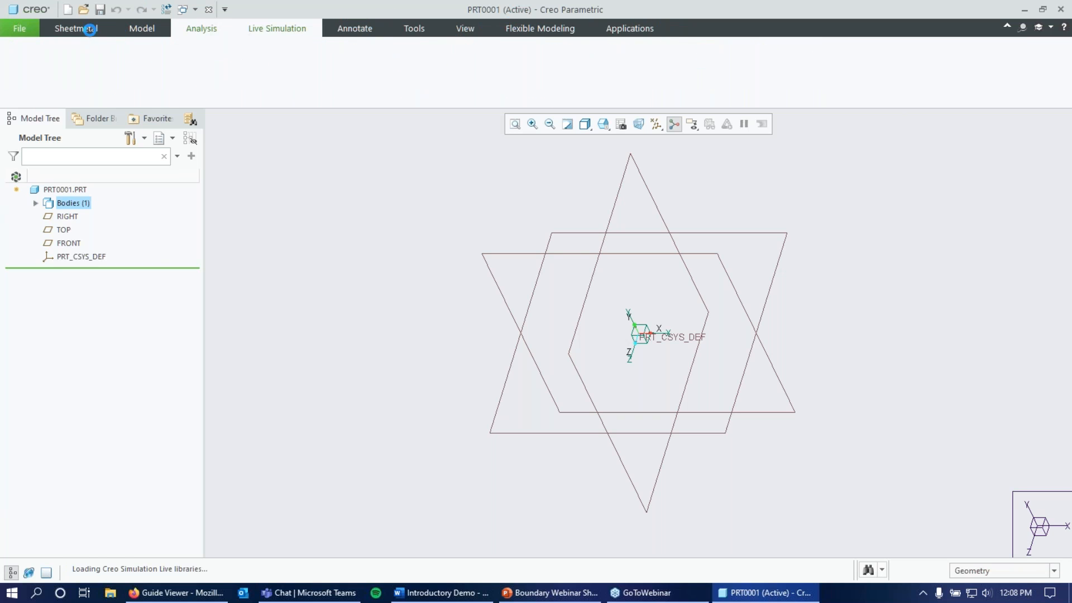
left_click(70, 29)
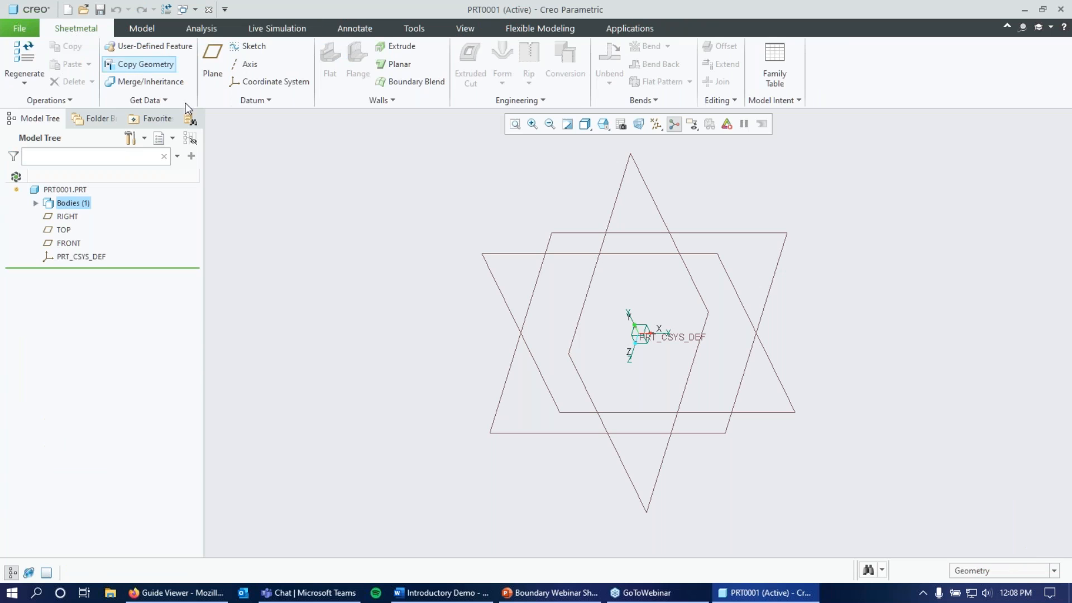
Start a planar first wall and, in a sketch on the TOP plane, draw a rectangle with one corner at the origin
left_click(394, 67)
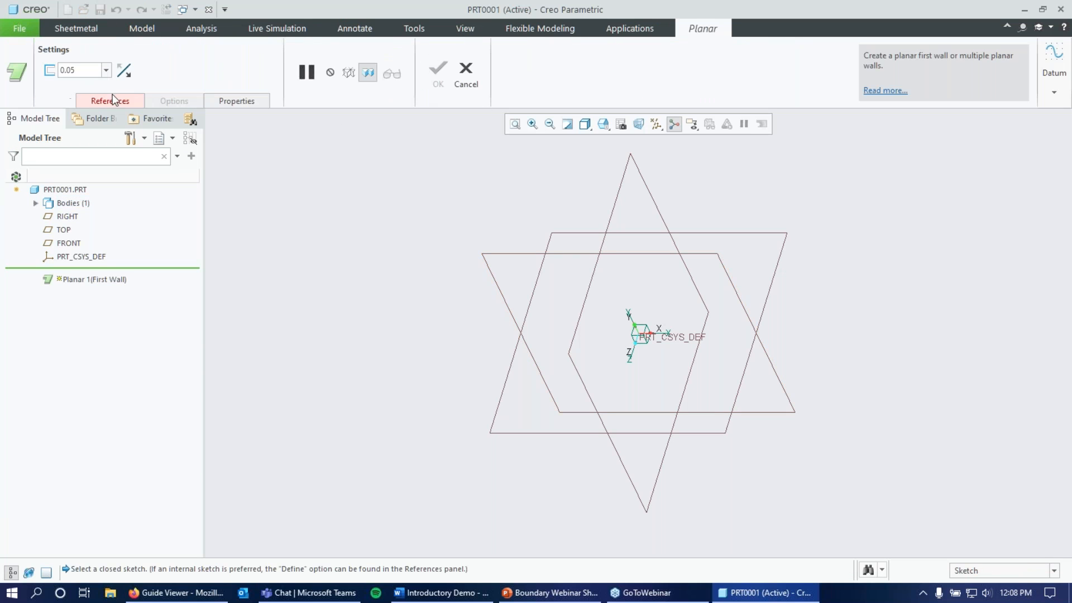
left_click(103, 100)
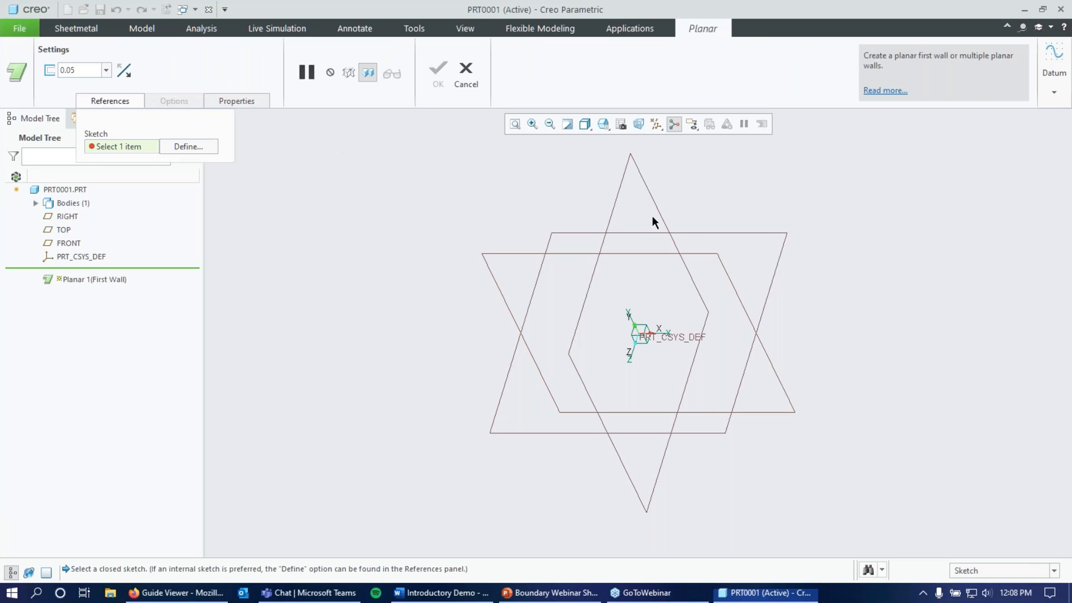
left_click(753, 234)
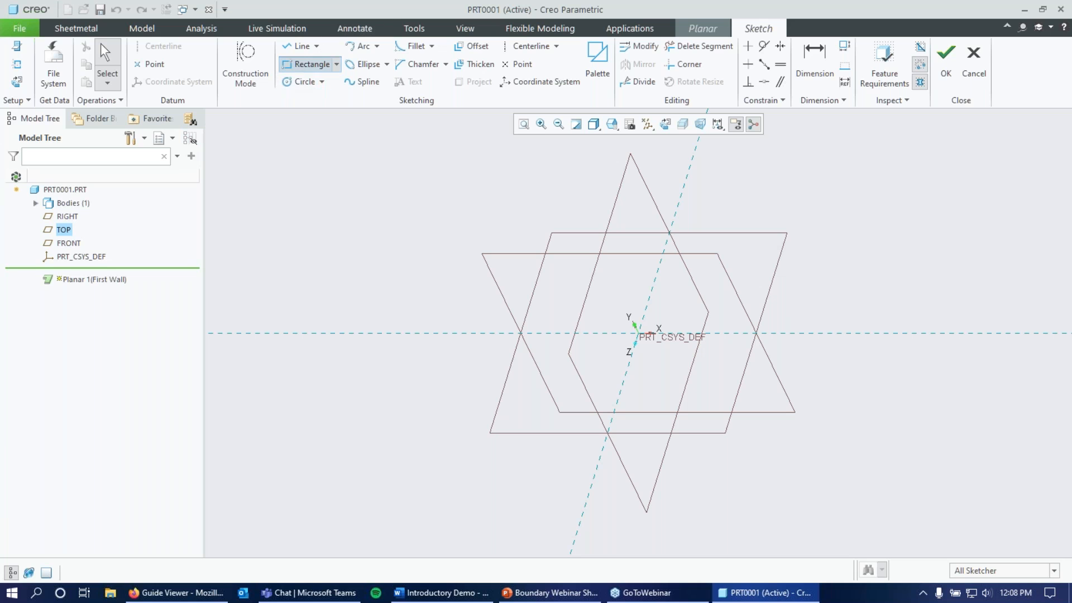
left_click(294, 69)
left_click(638, 333)
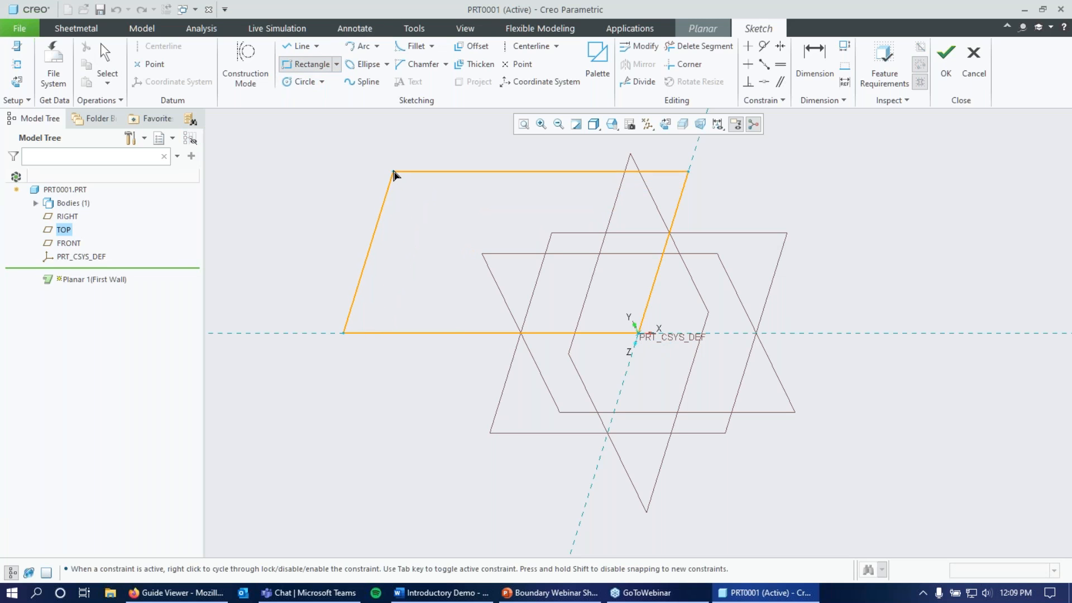
left_click(384, 148)
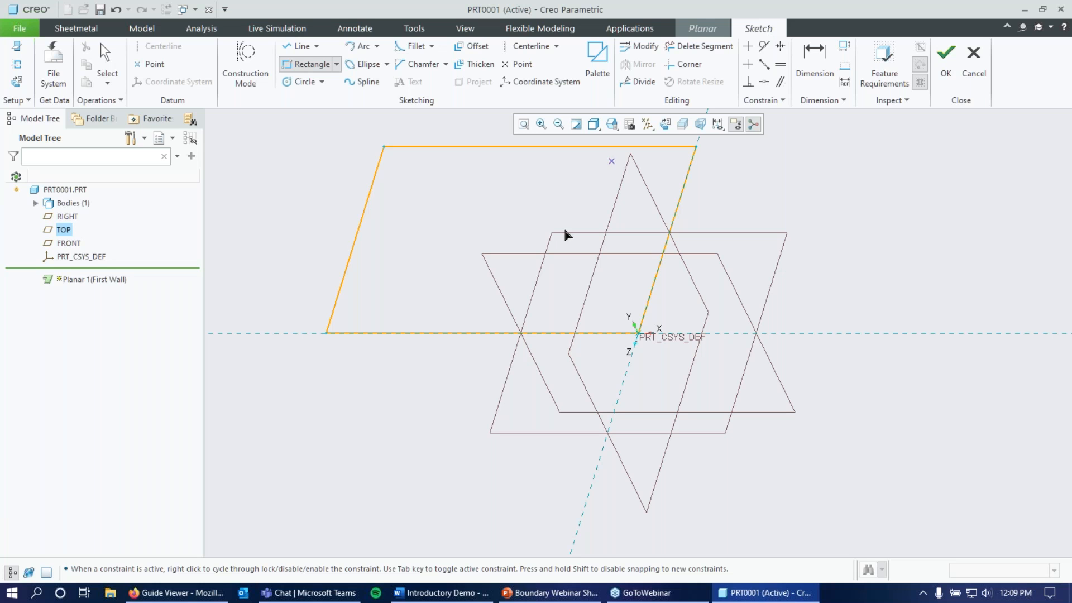
Accept the rectangle sketch and complete the planar first wall with a thickness of 0.05
left_click(950, 56)
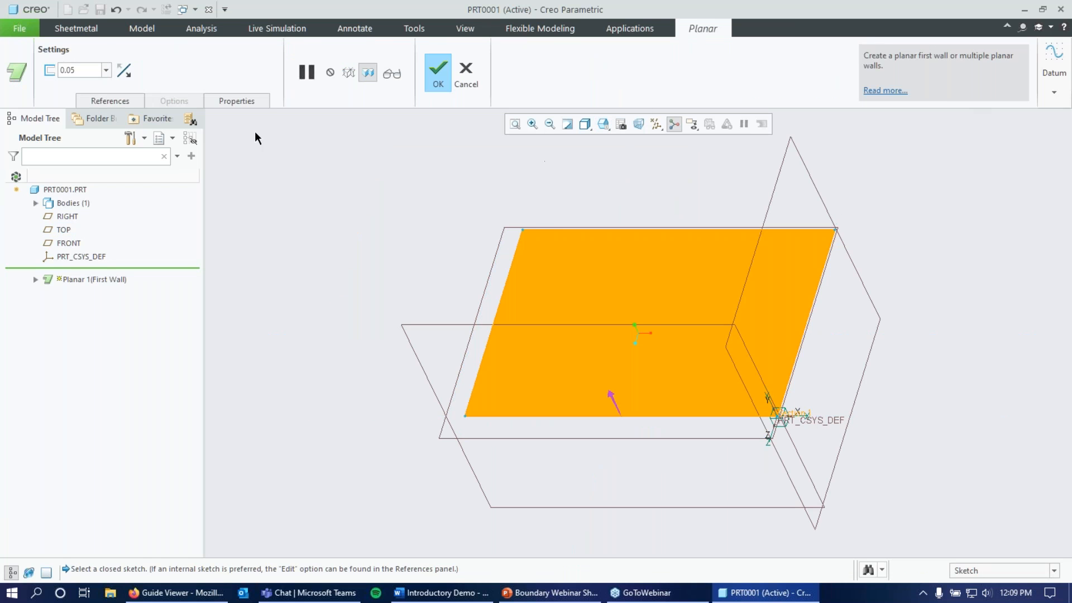
middle_click_drag(643, 318, 696, 270)
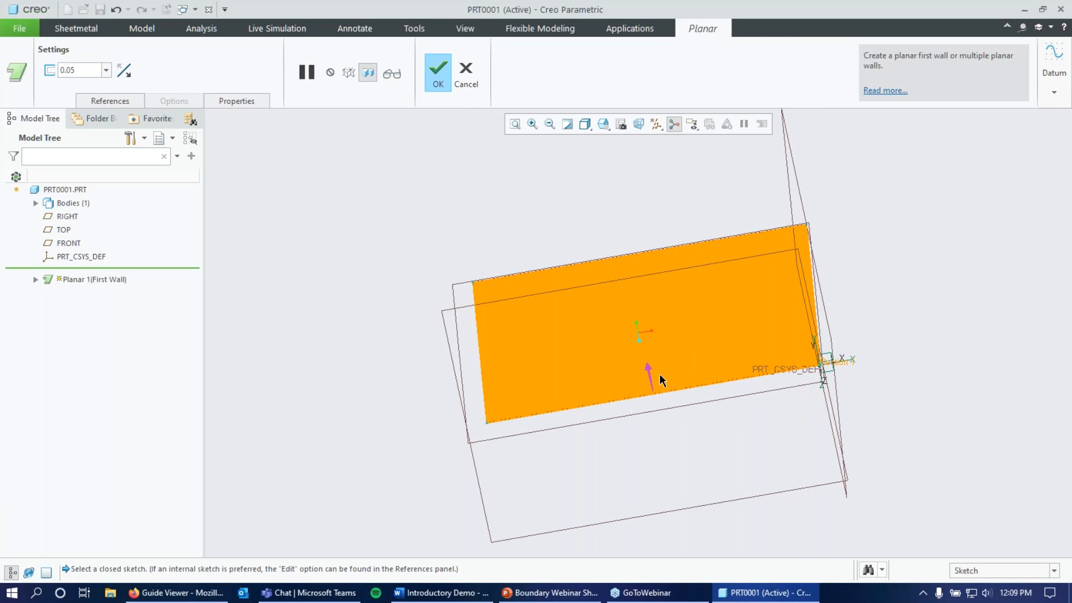
middle_click_drag(586, 307, 586, 280)
left_click(438, 73)
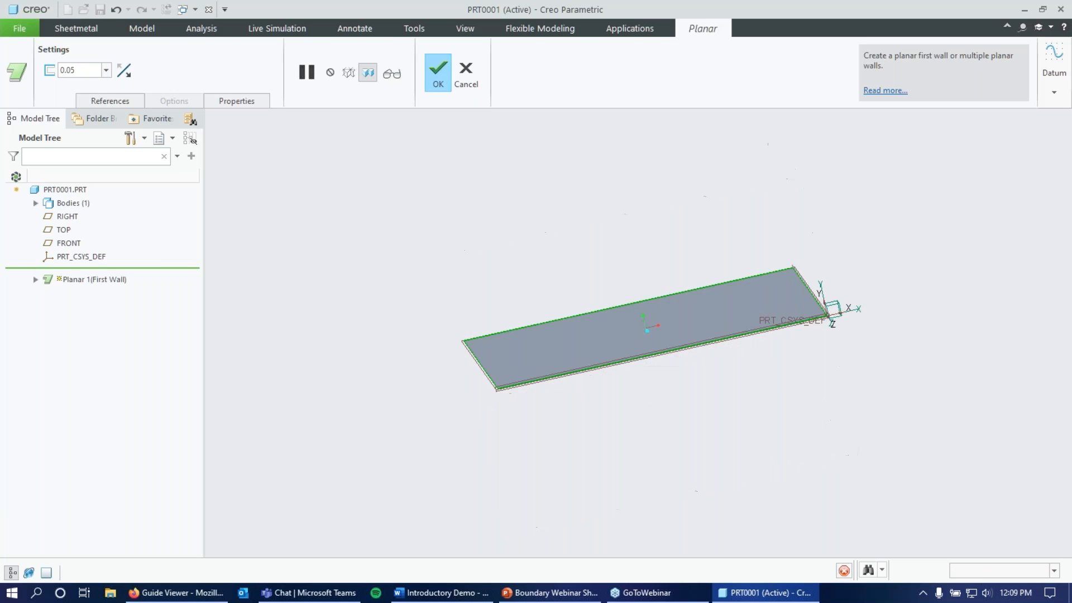
middle_click_drag(577, 176, 574, 198)
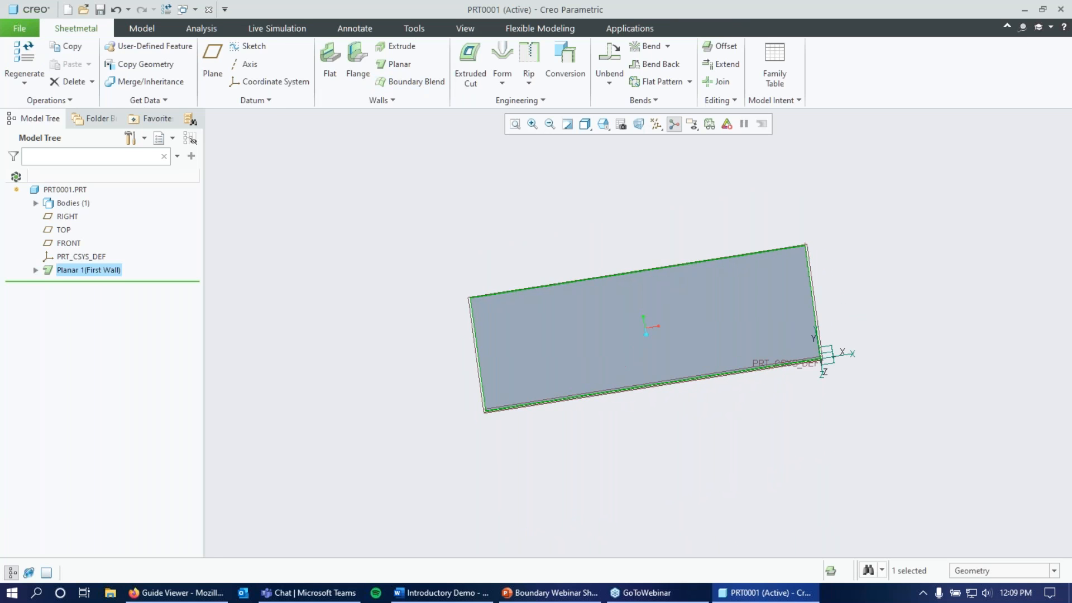
left_click(561, 240)
mouse_move(562, 241)
middle_mouse_down()
mouse_move(563, 201)
mouse_move(547, 227)
mouse_move(588, 239)
mouse_move(567, 231)
middle_mouse_up()
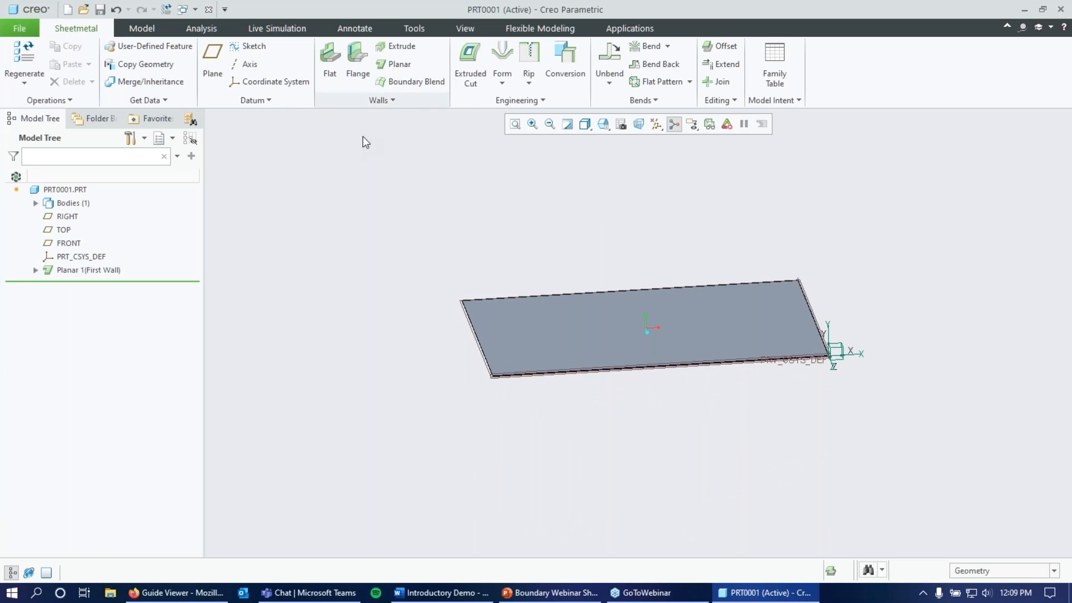
middle_click_drag(380, 193, 360, 193)
mouse_move(483, 260)
middle_mouse_down()
mouse_move(503, 246)
mouse_move(493, 255)
middle_mouse_up()
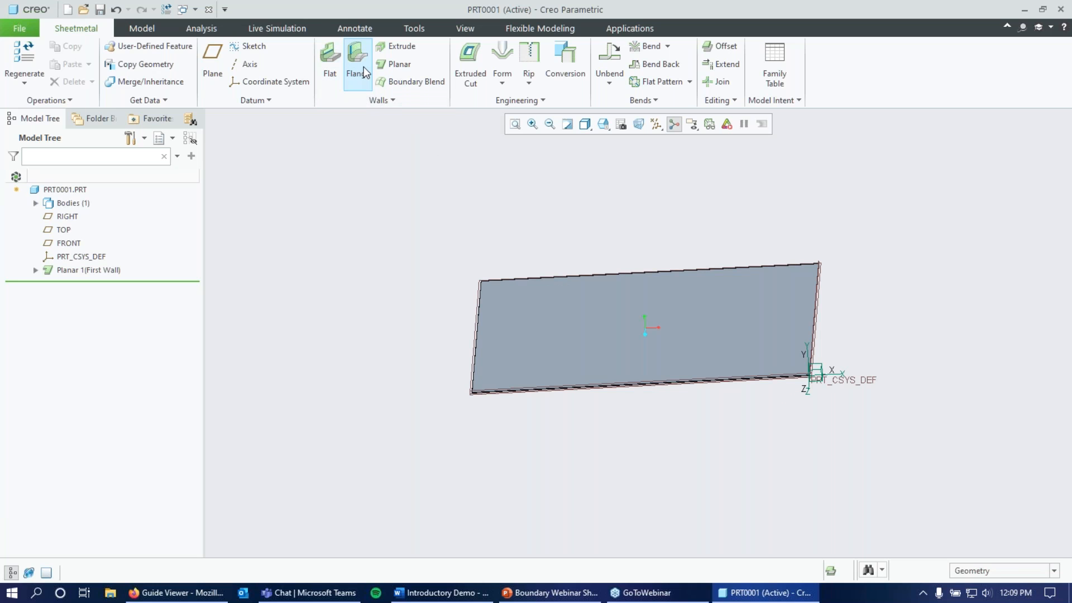
Start a flat wall with a rectangular shape at 90° on one short edge of the planar wall
left_click(375, 99)
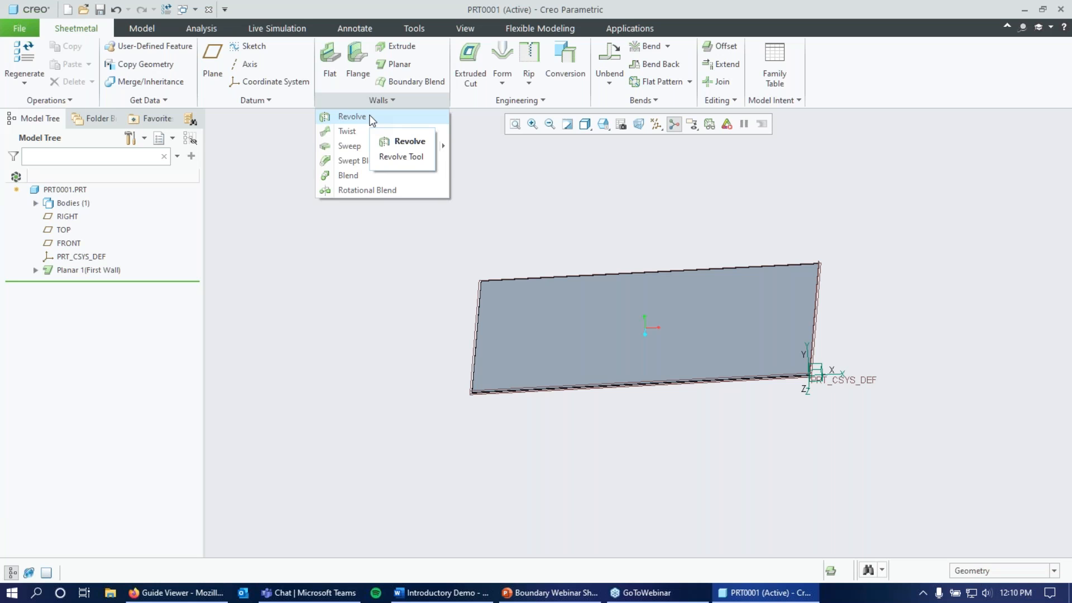
left_click(329, 58)
key("ctrl+d")
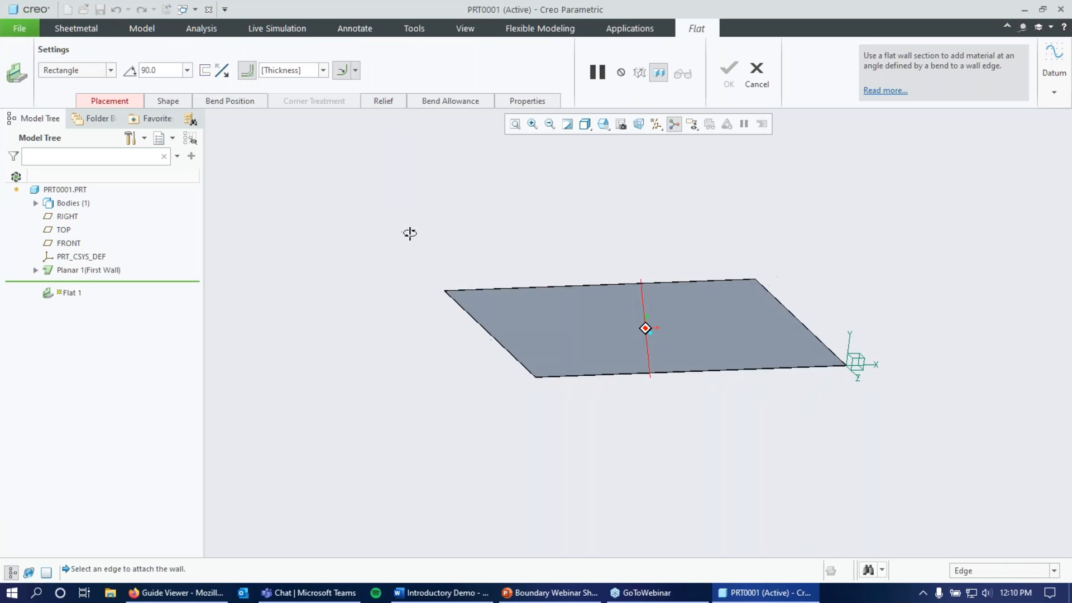
left_click(500, 342)
middle_click_drag(500, 342, 354, 335)
scroll(397, 340, "down", 5)
middle_click_drag(513, 304, 570, 278)
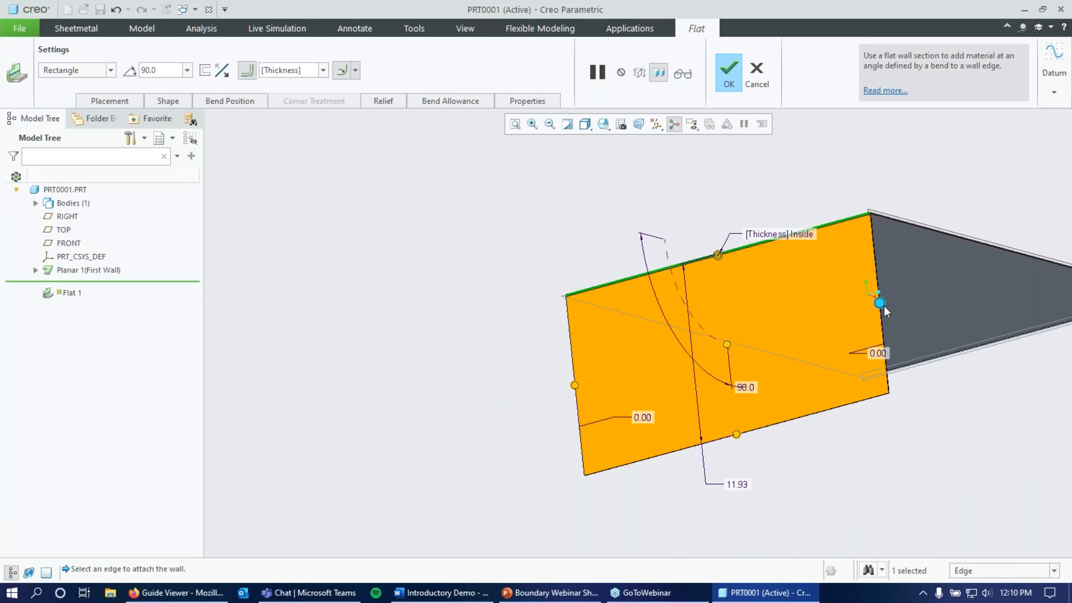
middle_click_drag(799, 177, 702, 351)
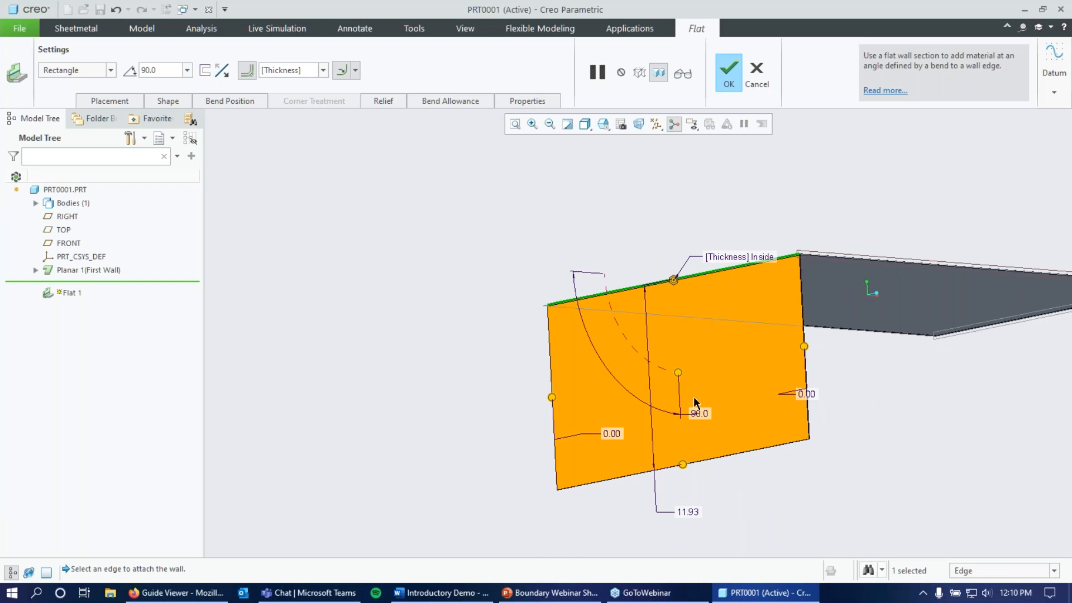
mouse_move(749, 211)
middle_mouse_down()
mouse_move(713, 210)
mouse_move(753, 209)
mouse_move(725, 207)
mouse_move(737, 211)
mouse_move(724, 222)
middle_mouse_up()
Try insetting the flat wall's sides by about 3.78 and 5.88 at 76° with a height of about 12.06, and discard the wall
mouse_move(621, 389)
left_mouse_down()
mouse_move(608, 399)
mouse_move(538, 359)
mouse_move(644, 413)
mouse_move(687, 401)
mouse_move(717, 373)
mouse_move(625, 414)
mouse_move(662, 405)
mouse_move(647, 403)
mouse_move(678, 410)
mouse_move(639, 400)
left_mouse_up()
left_click_drag(524, 358, 548, 368)
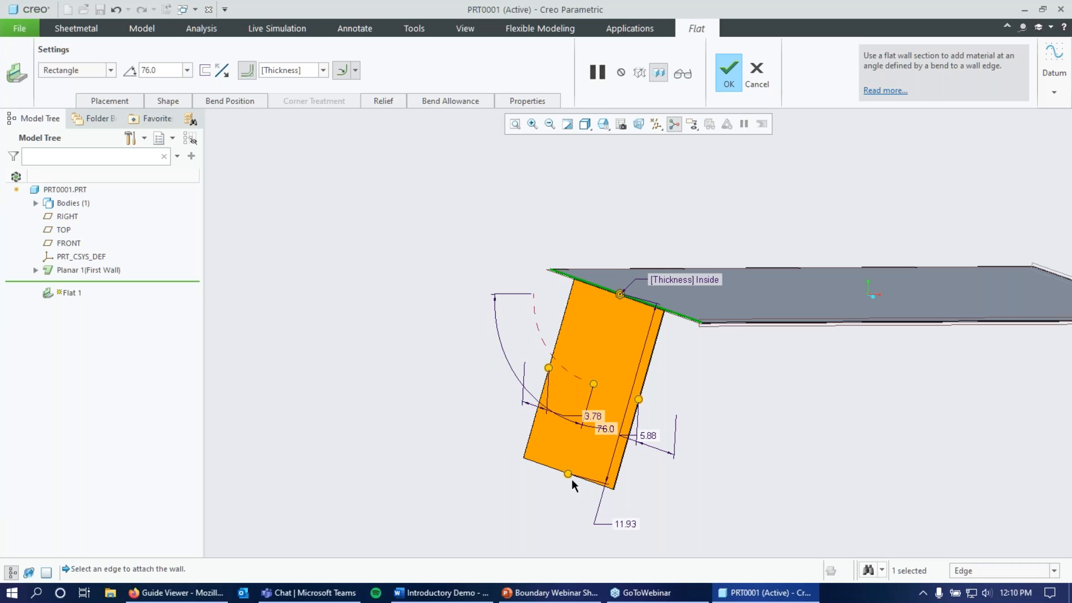
mouse_move(567, 475)
left_mouse_down()
mouse_move(561, 441)
mouse_move(568, 476)
left_mouse_up()
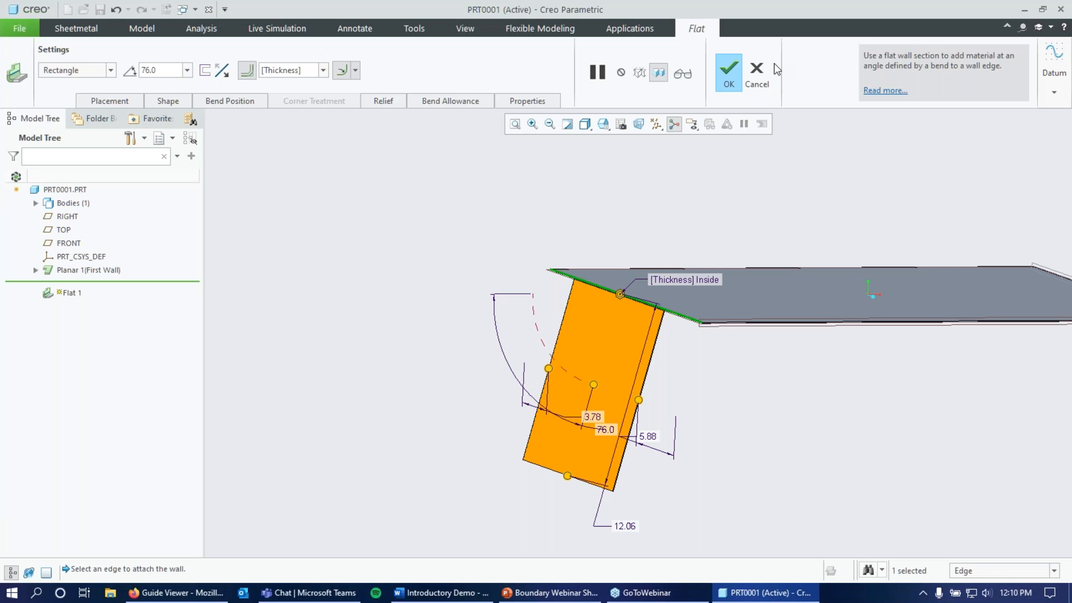
left_click(756, 76)
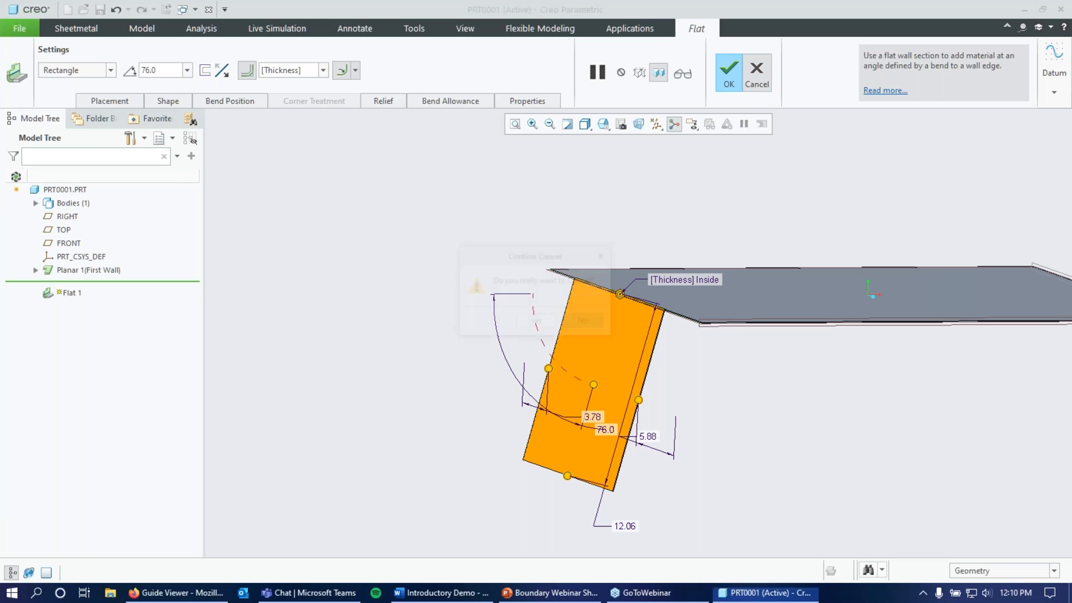
left_click(536, 324)
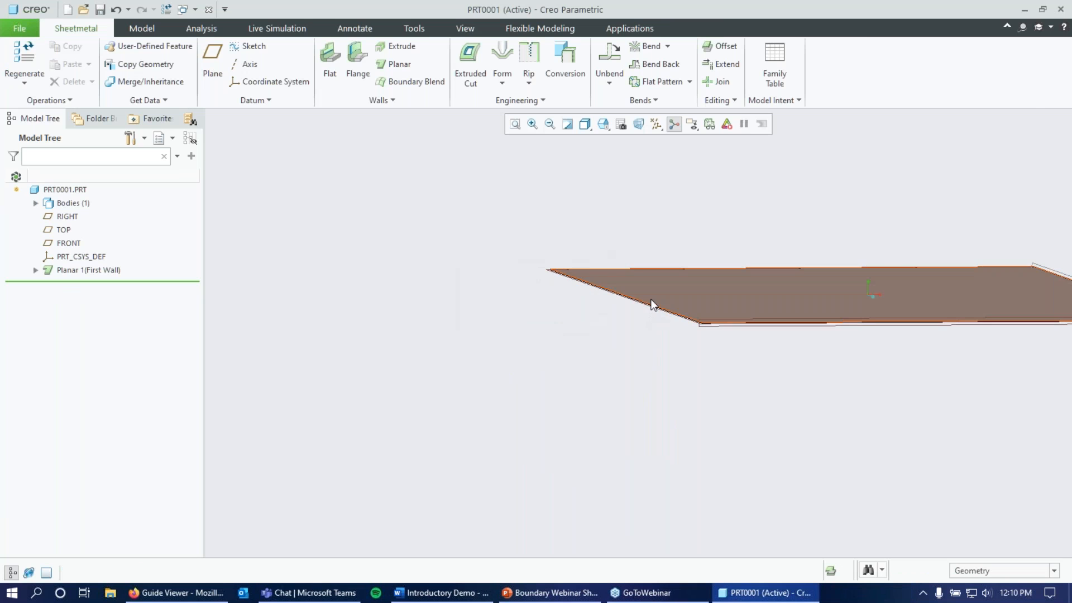
Start a flange wall with the I profile on the same short edge and define one end by an offset value
scroll(645, 310, "up", 5)
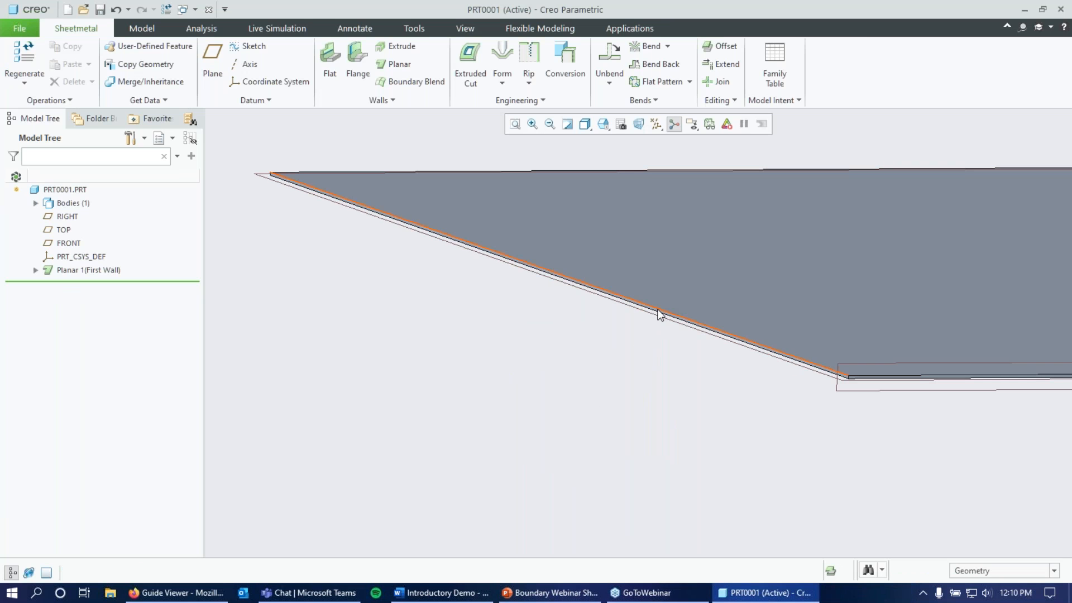
left_click(658, 310)
left_click(358, 61)
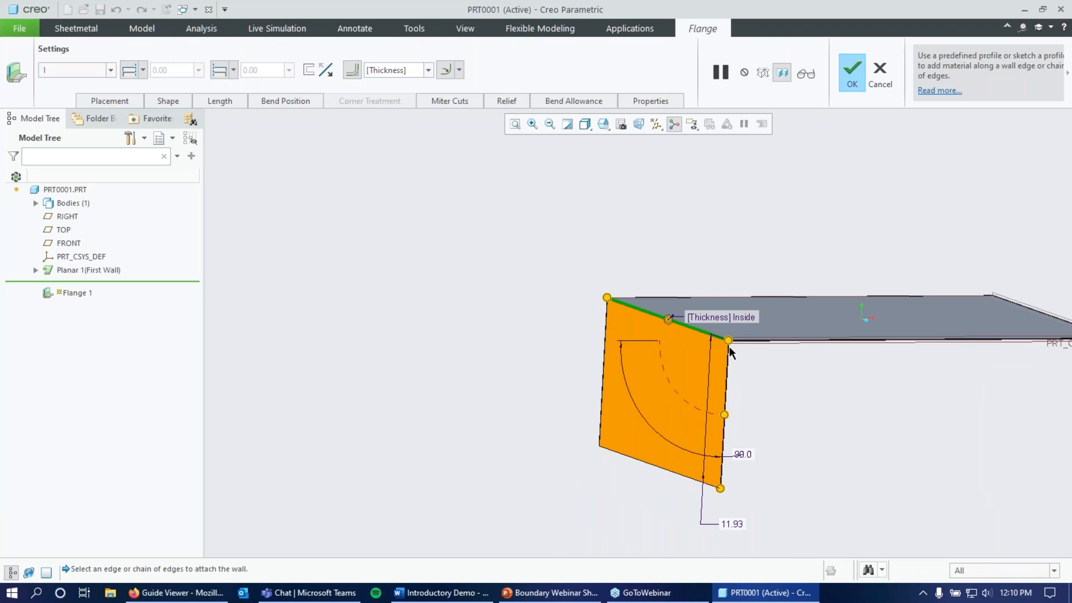
left_click(724, 343)
scroll(732, 348, "down", 3)
middle_click_drag(806, 337, 772, 480)
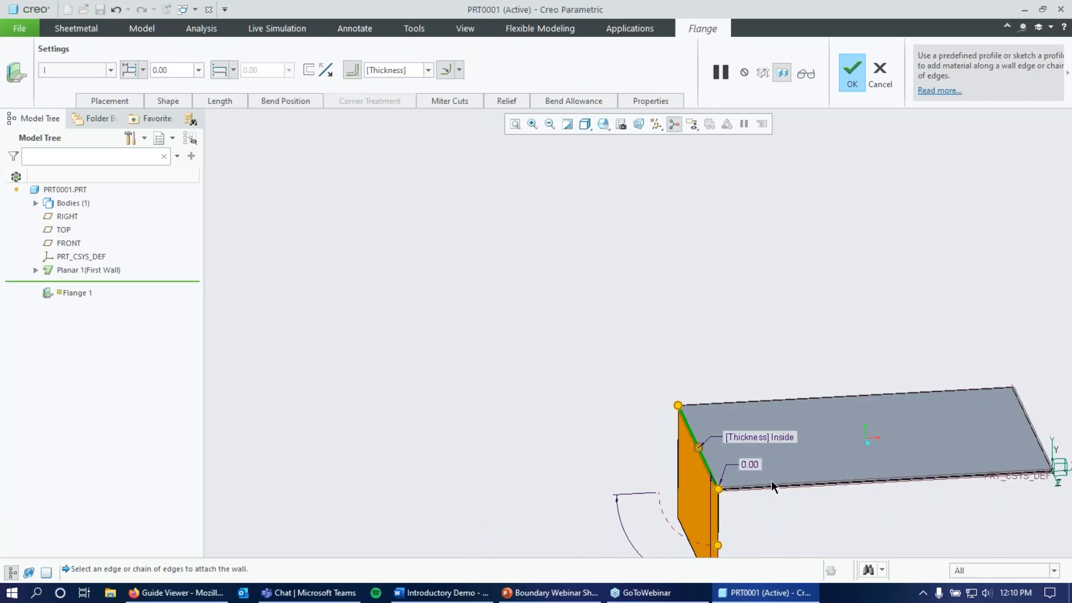
scroll(770, 479, "down", 2)
middle_click_drag(710, 347, 717, 174, "shift")
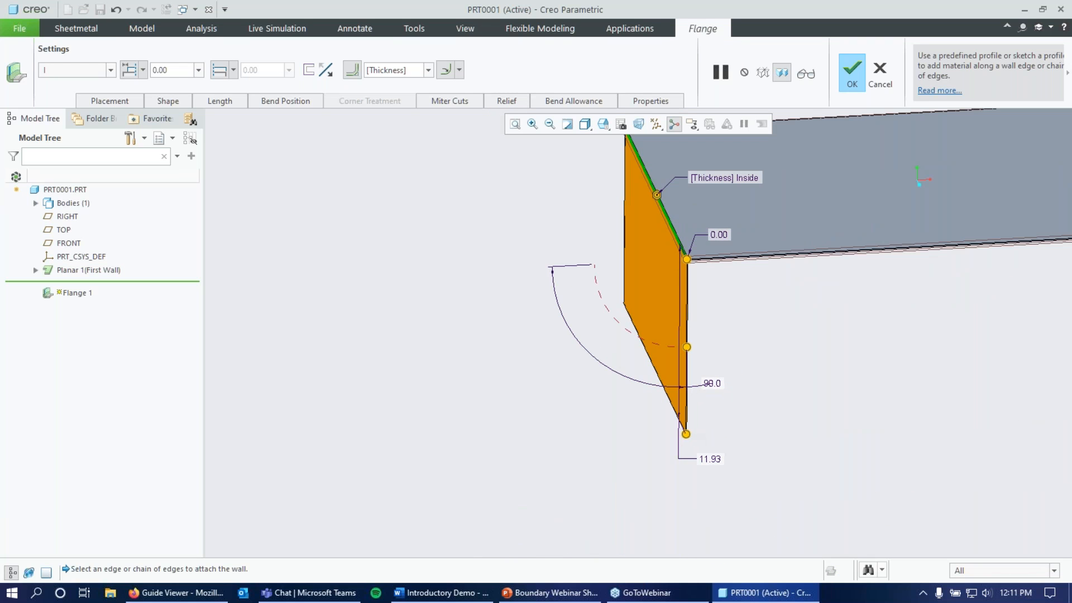
Tilt the flange to about 97° and shorten its height to about 11.13
left_click_drag(686, 346, 705, 375)
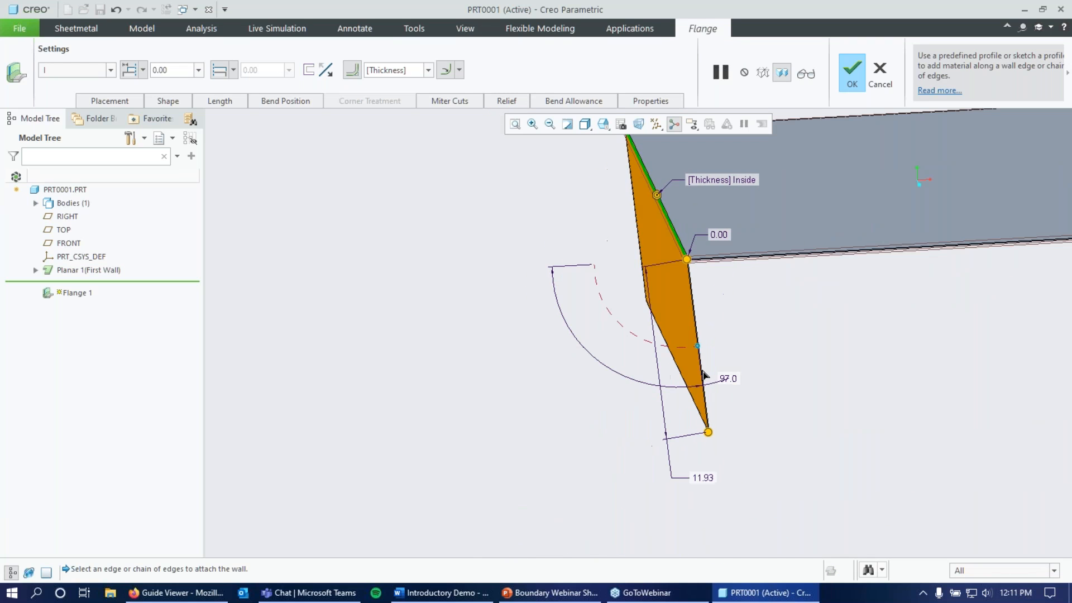
mouse_move(709, 433)
left_mouse_down()
mouse_move(708, 363)
mouse_move(688, 427)
left_mouse_up()
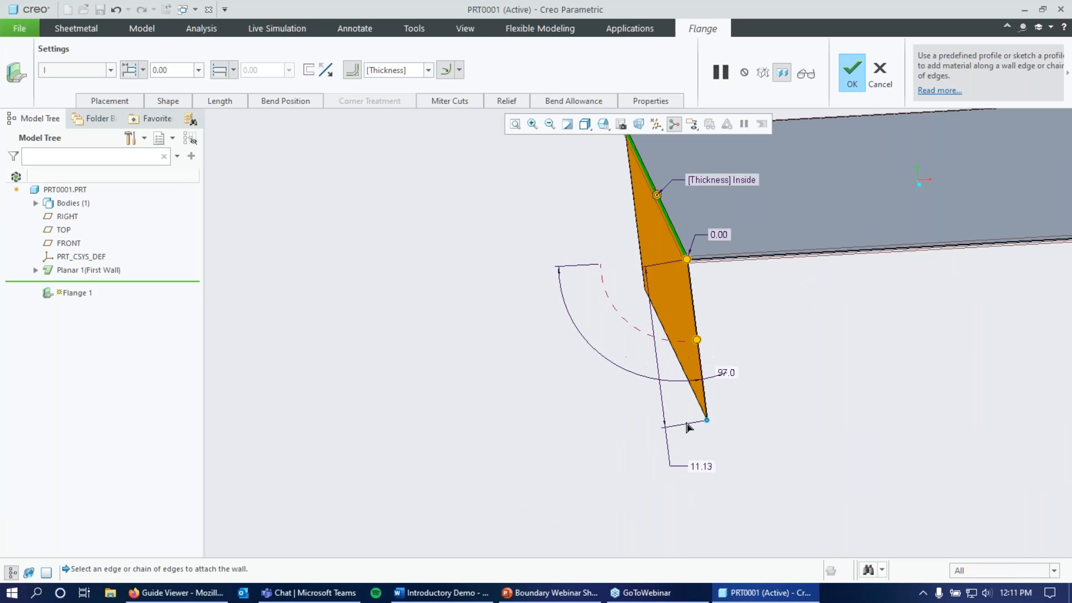
mouse_move(706, 390)
middle_mouse_down()
mouse_move(759, 246)
mouse_move(746, 287)
mouse_move(727, 245)
middle_mouse_up()
mouse_move(530, 207)
middle_mouse_down()
mouse_move(577, 186)
mouse_move(541, 184)
mouse_move(541, 194)
middle_mouse_up()
middle_click_drag(739, 213, 746, 216)
middle_click_drag(714, 180, 736, 243)
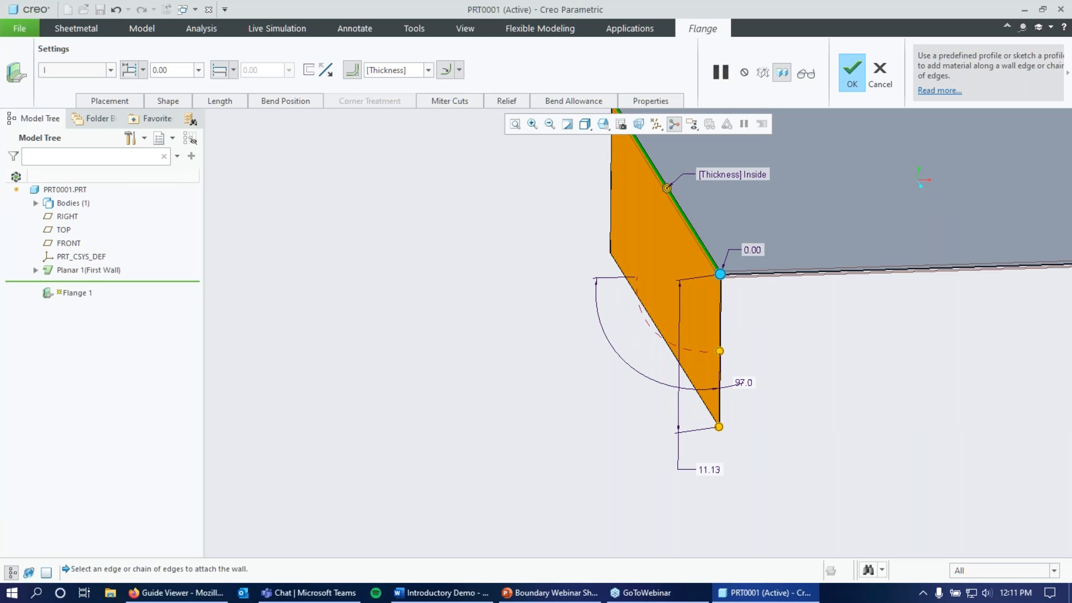
Set the flange's end offset to 50 so that it extends past the plate's corner
double_click(757, 250)
type("50")
key("Return")
middle_click_drag(751, 277, 859, 336)
scroll(859, 336, "up", 3)
middle_click_drag(776, 253, 770, 261)
mouse_move(792, 400)
middle_mouse_down()
mouse_move(868, 348)
mouse_move(851, 335)
middle_mouse_up()
scroll(705, 262, "up", 3)
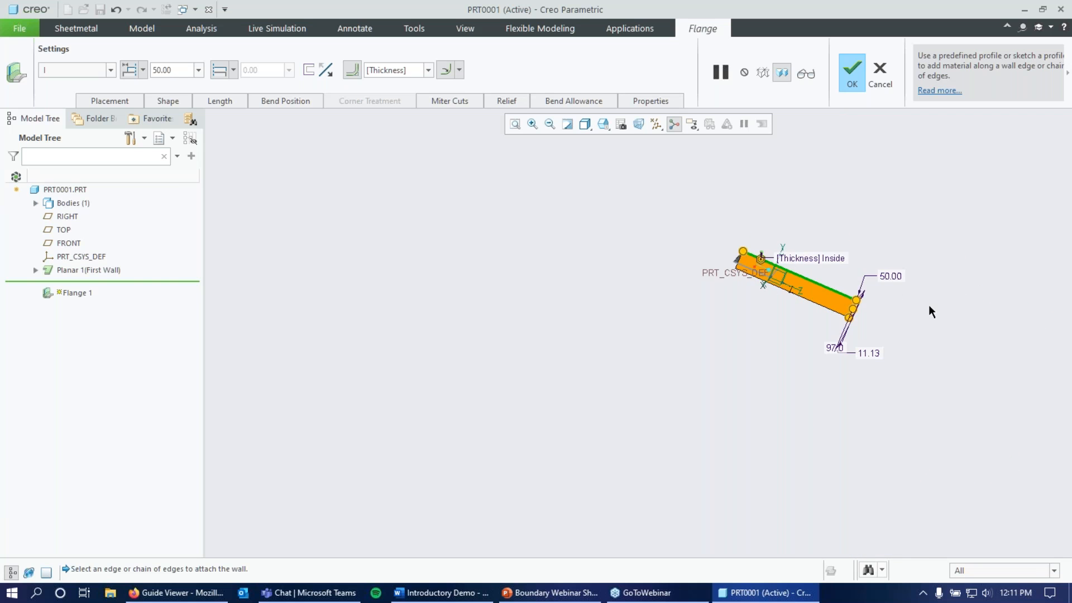
scroll(927, 309, "down", 3)
middle_click_drag(539, 235, 461, 297)
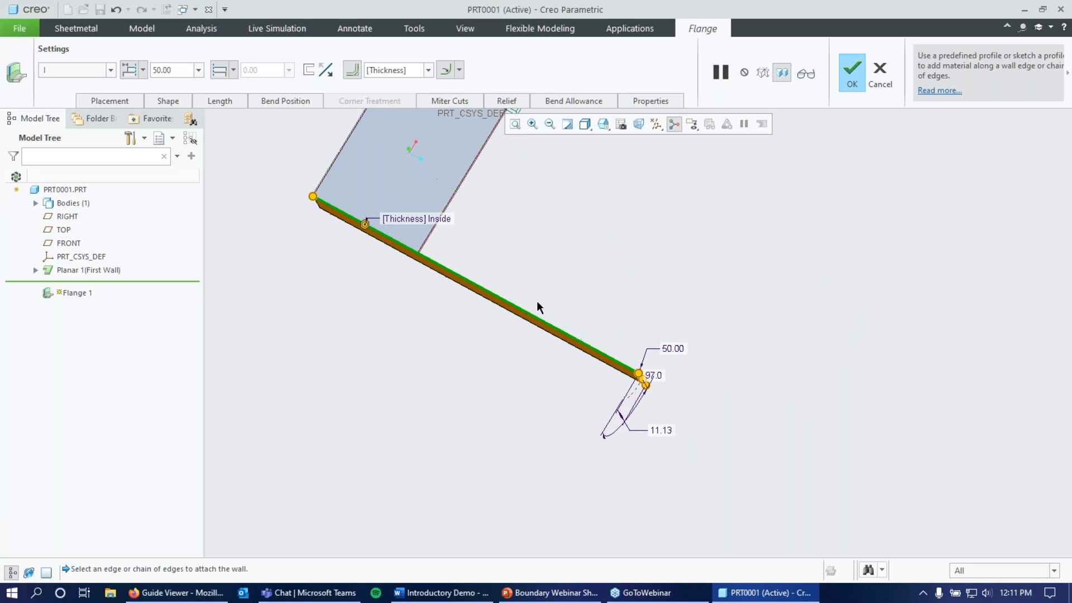
Pull the flange's extended end back to an offset of about 46.09 and discard the flange
left_click_drag(636, 389, 619, 380)
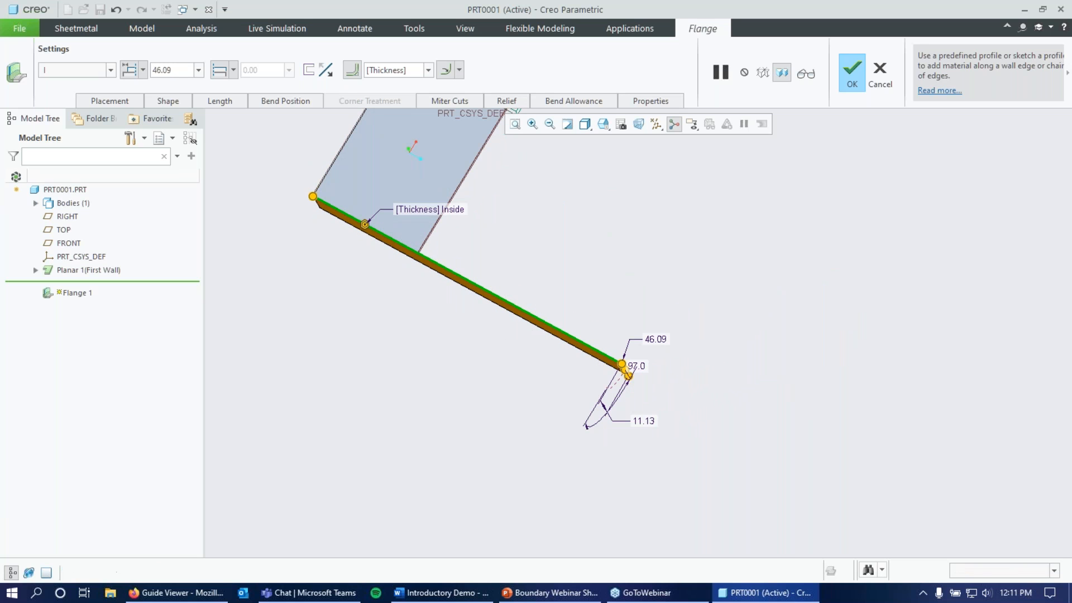
left_click(880, 74)
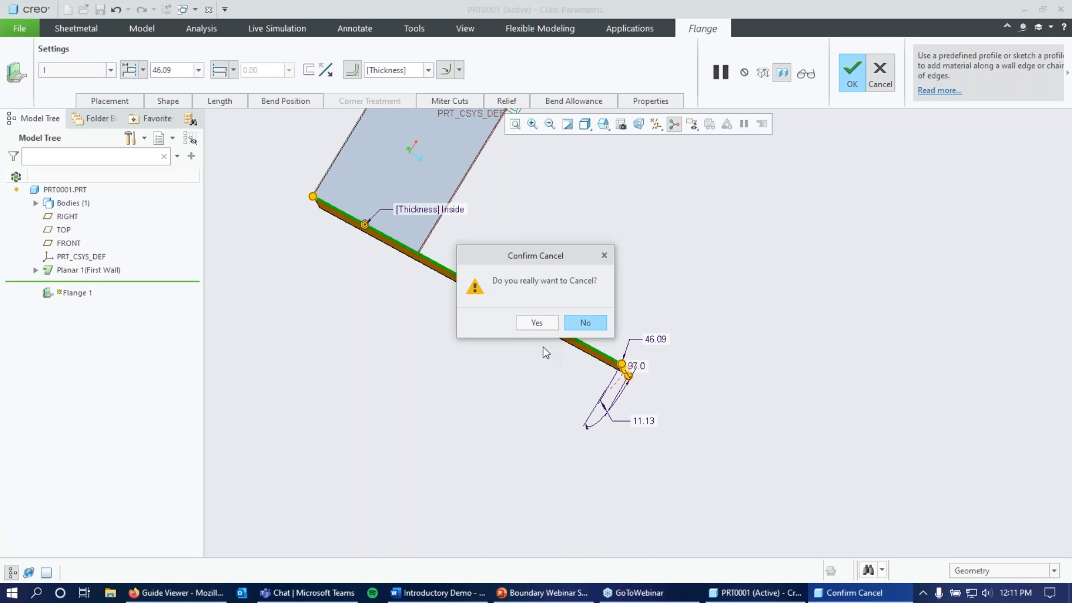
left_click(536, 322)
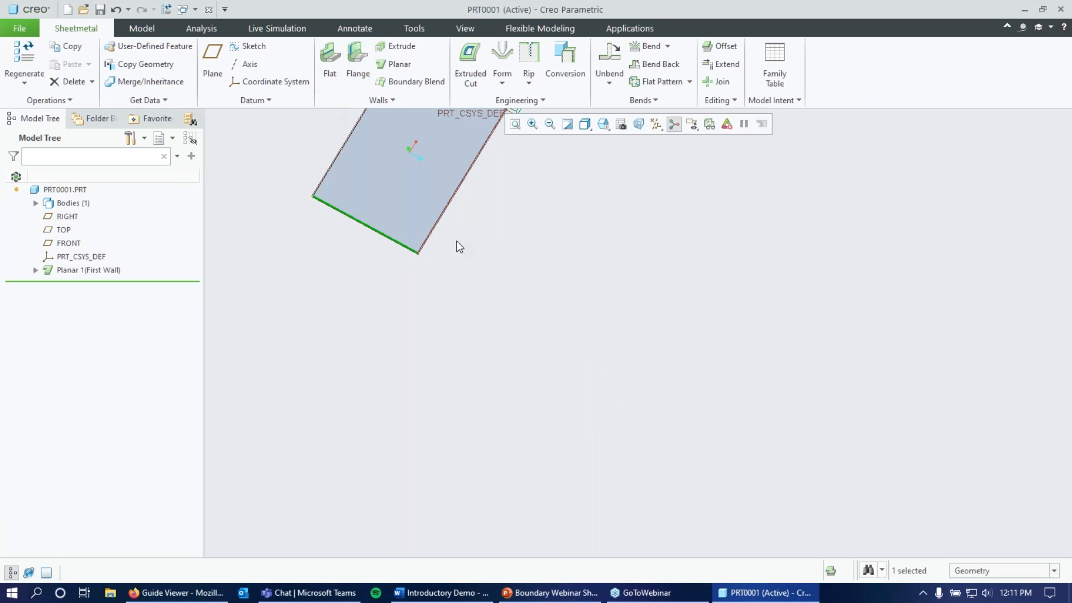
mouse_move(456, 244)
middle_mouse_down()
mouse_move(414, 188)
mouse_move(437, 200)
middle_mouse_up()
scroll(541, 299, "up", 2)
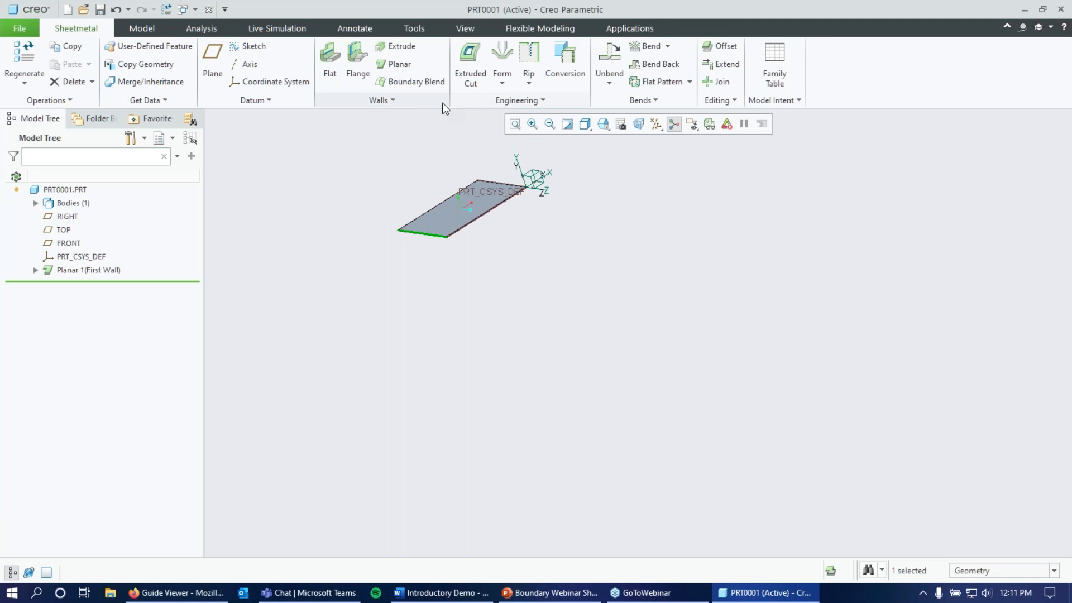
scroll(424, 101, "down", 2)
scroll(408, 110, "down", 1)
left_click(76, 28)
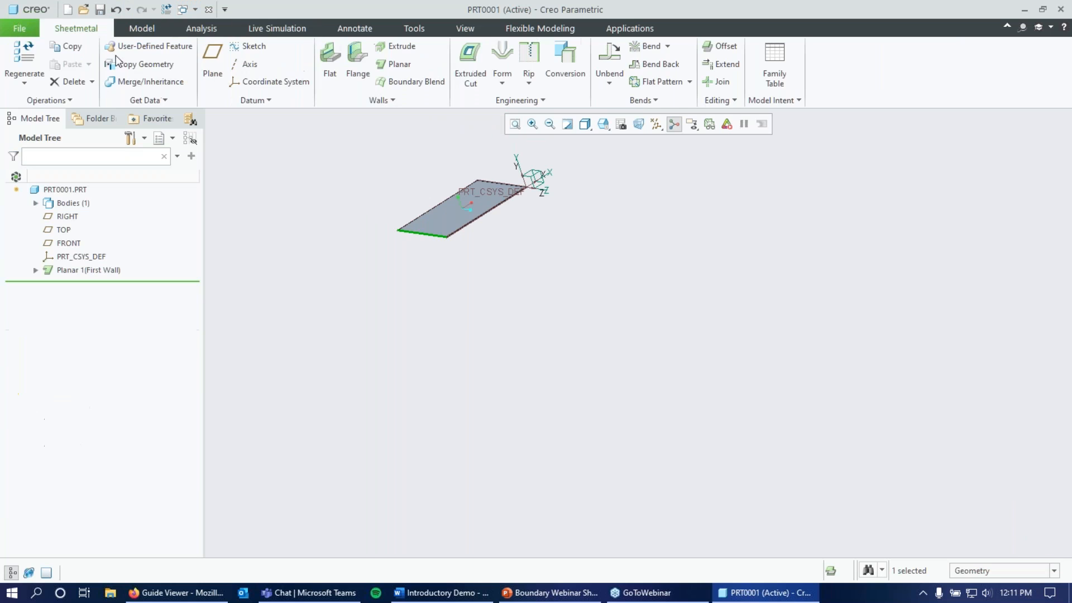
scroll(362, 181, "up", 3)
scroll(368, 182, "up", 1)
middle_click_drag(717, 310, 624, 210)
left_click(381, 264)
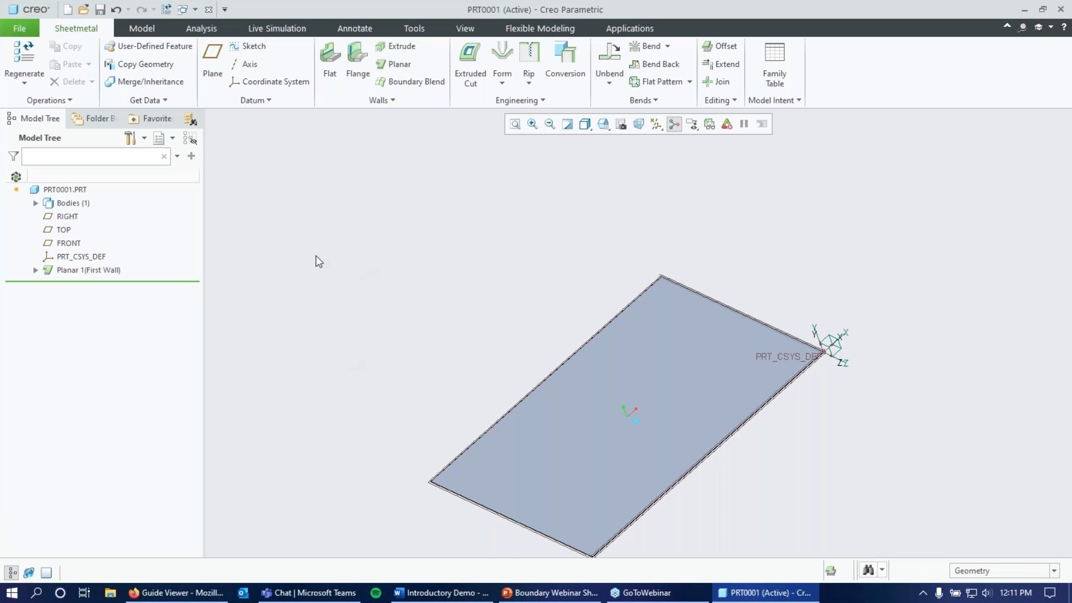
scroll(870, 258, "up", 2)
scroll(715, 359, "down", 3)
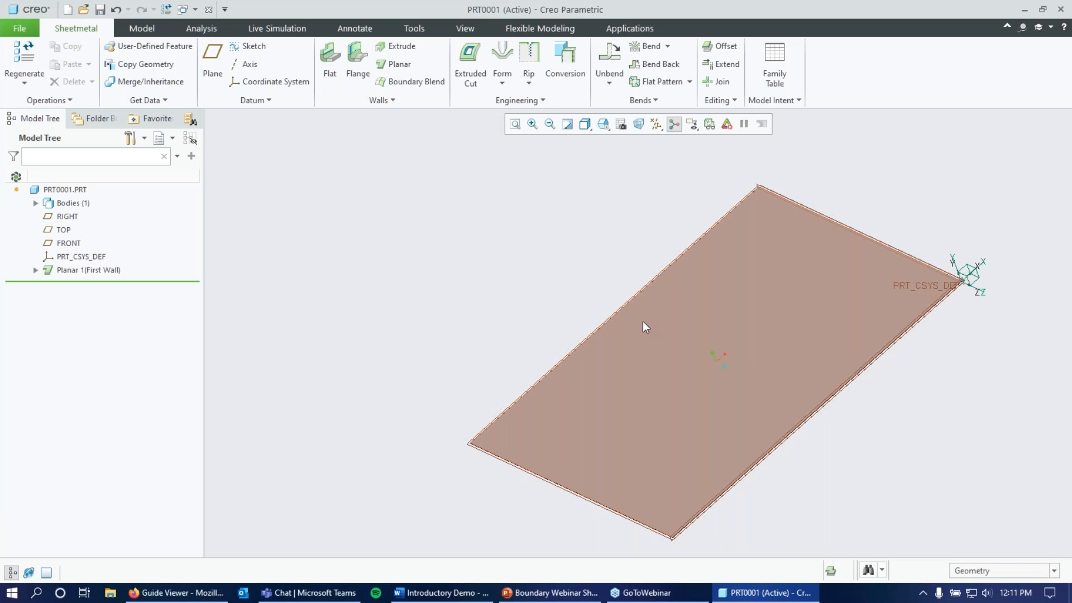
mouse_move(799, 356)
middle_mouse_down()
mouse_move(792, 337)
mouse_move(780, 340)
mouse_move(793, 345)
middle_mouse_up()
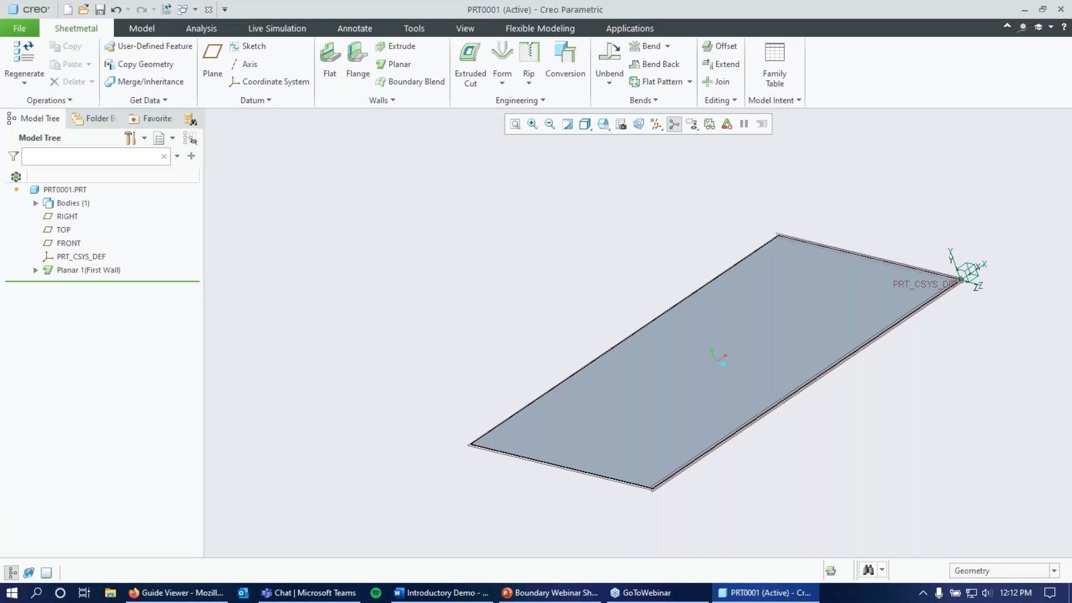
Switch to the sheet metal webinar presentation in PowerPoint at its Q&A slide
left_click(578, 593)
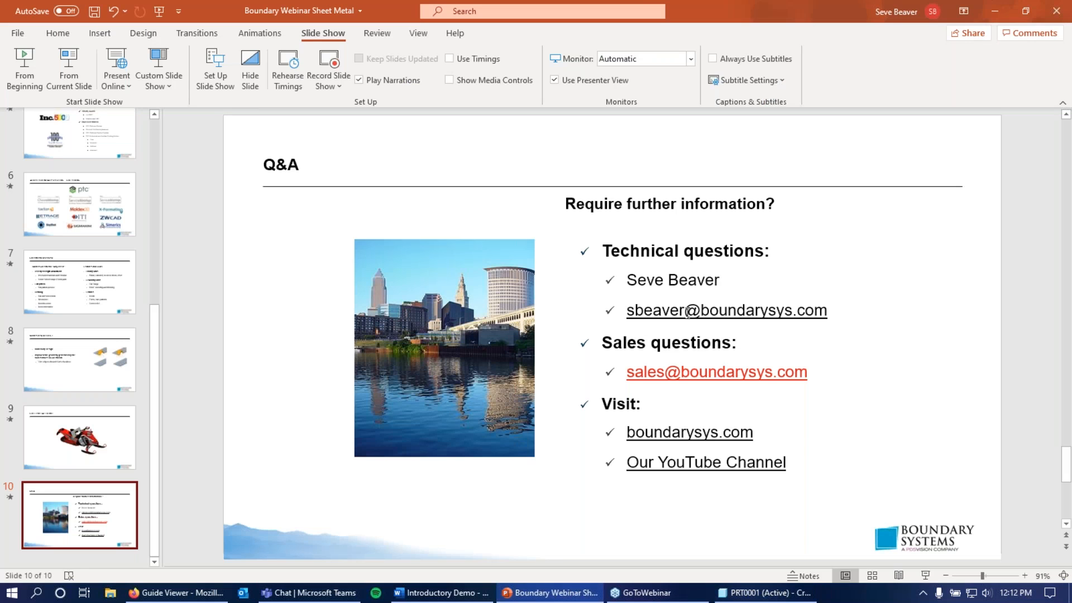